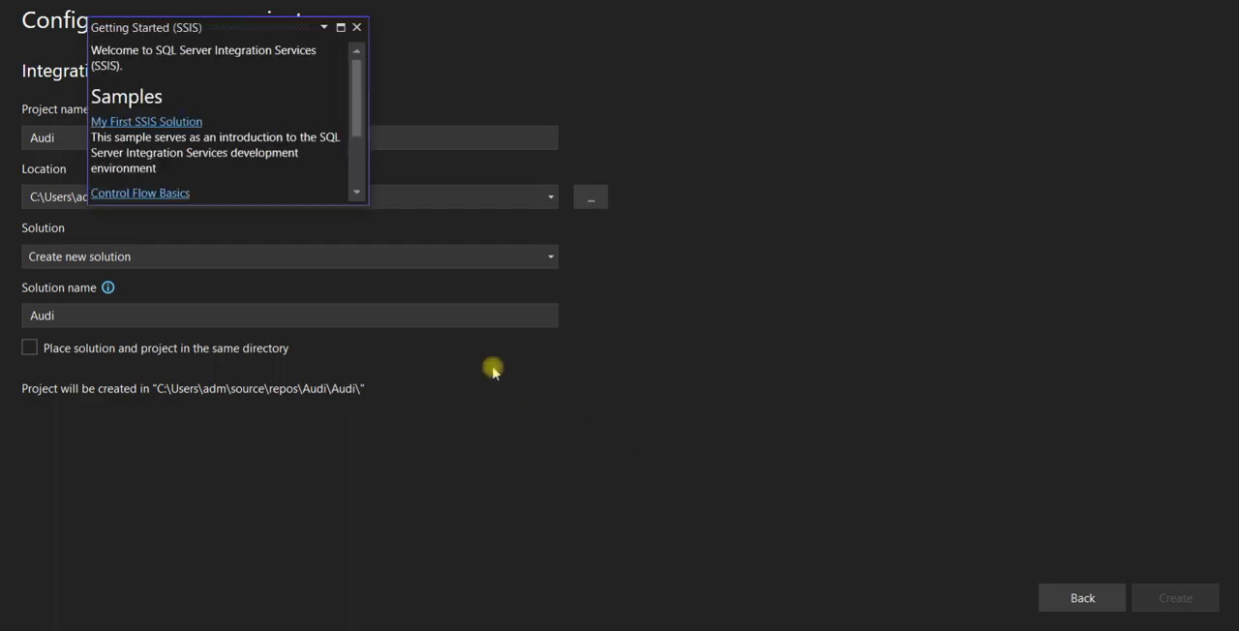
- Dismiss the Getting Started window and rename the project's SSIS package file as Audit.dtsx
click(356, 28)
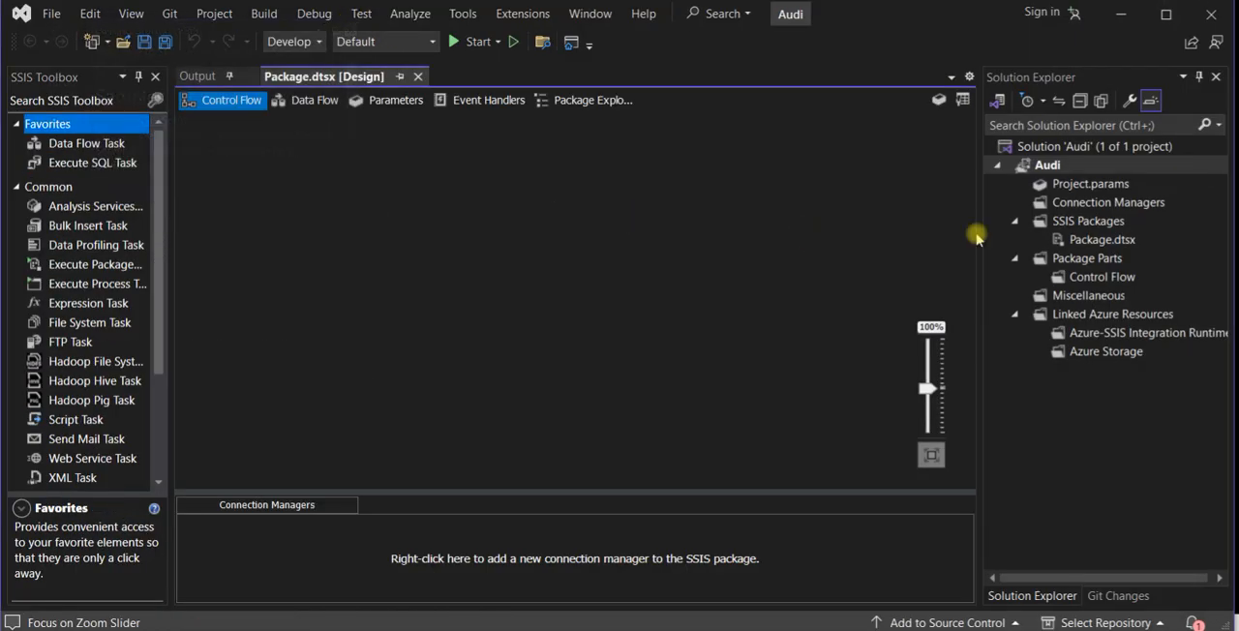
click(1081, 240)
click(1055, 149)
click(1097, 242)
click(1097, 244)
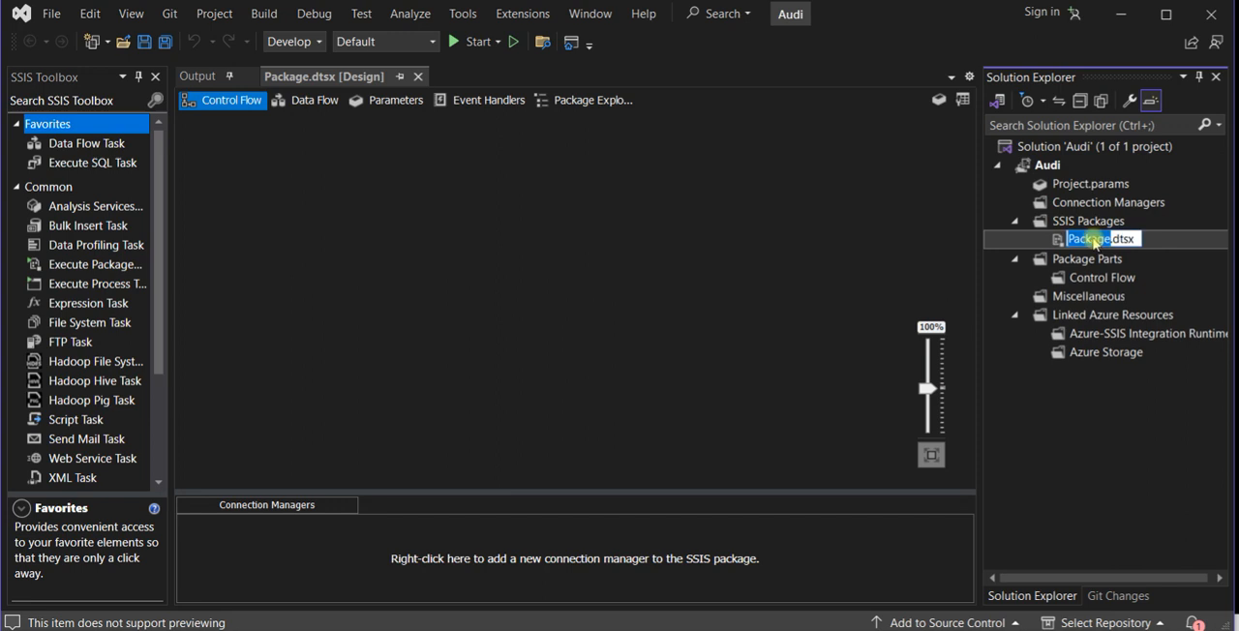
text(Audit)
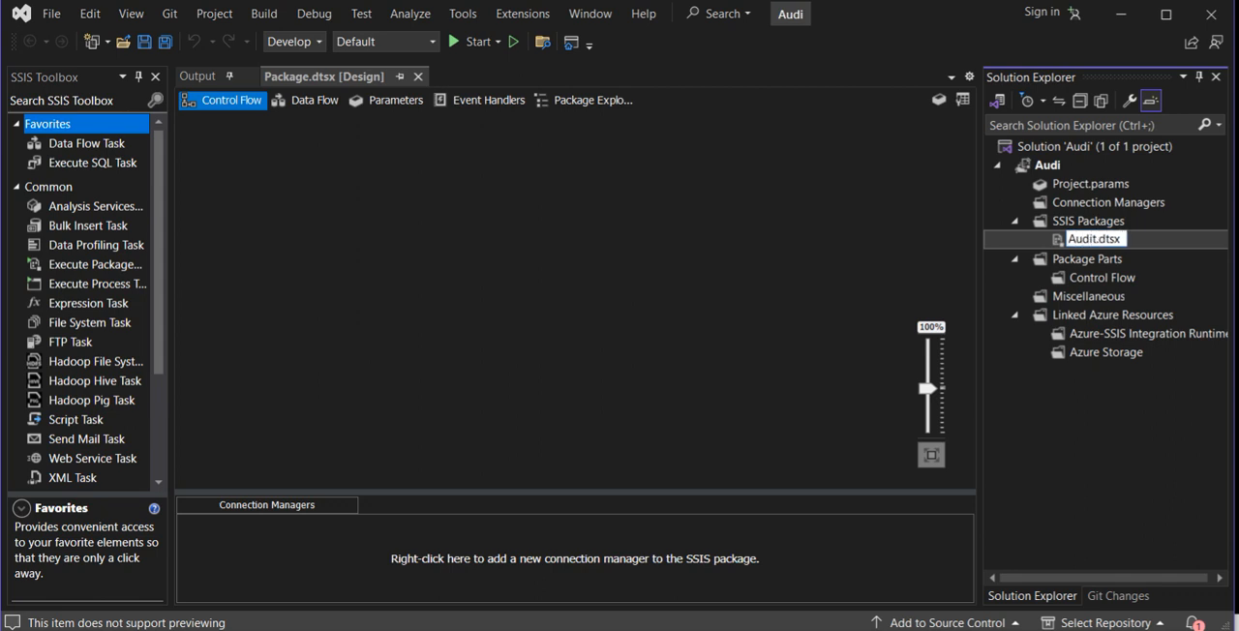
key(Return)
click(634, 407)
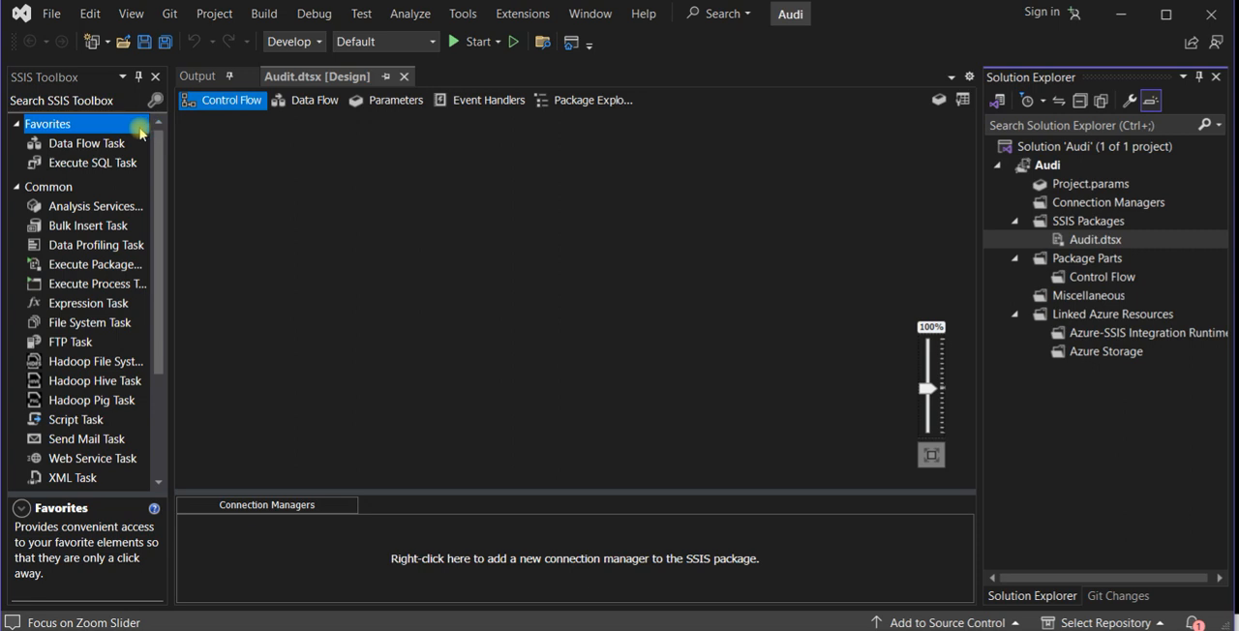
- Add a Data Flow Task to the package's control flow and open its data flow
click(97, 143)
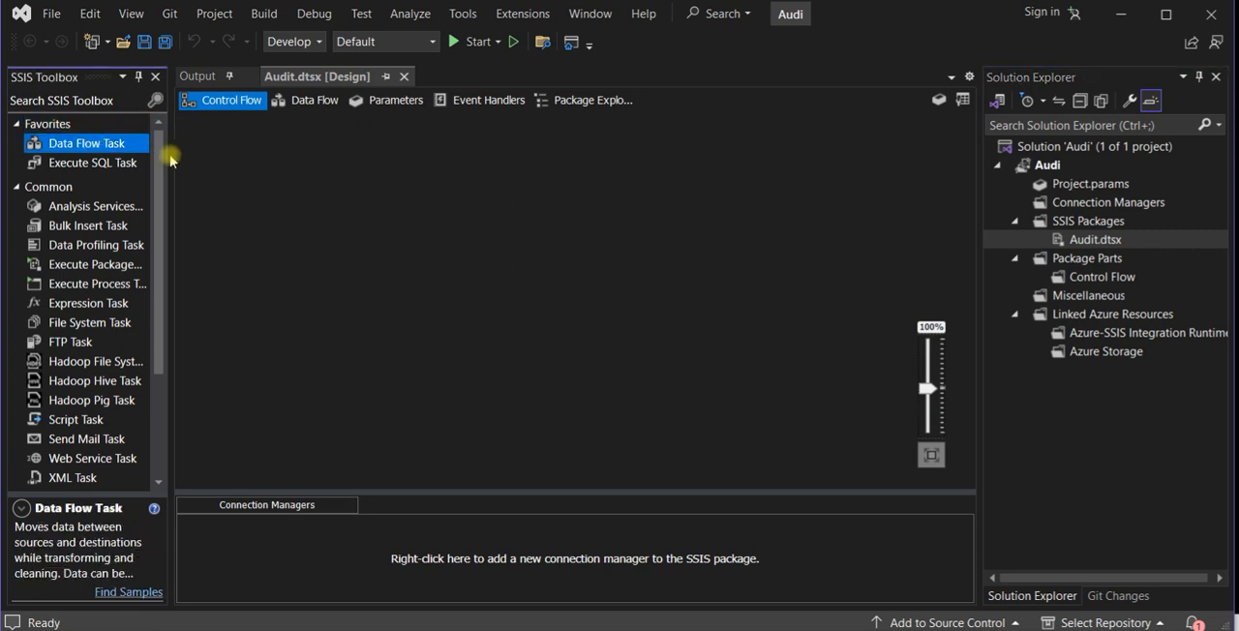
drag(115, 146, 443, 229)
double_click(495, 247)
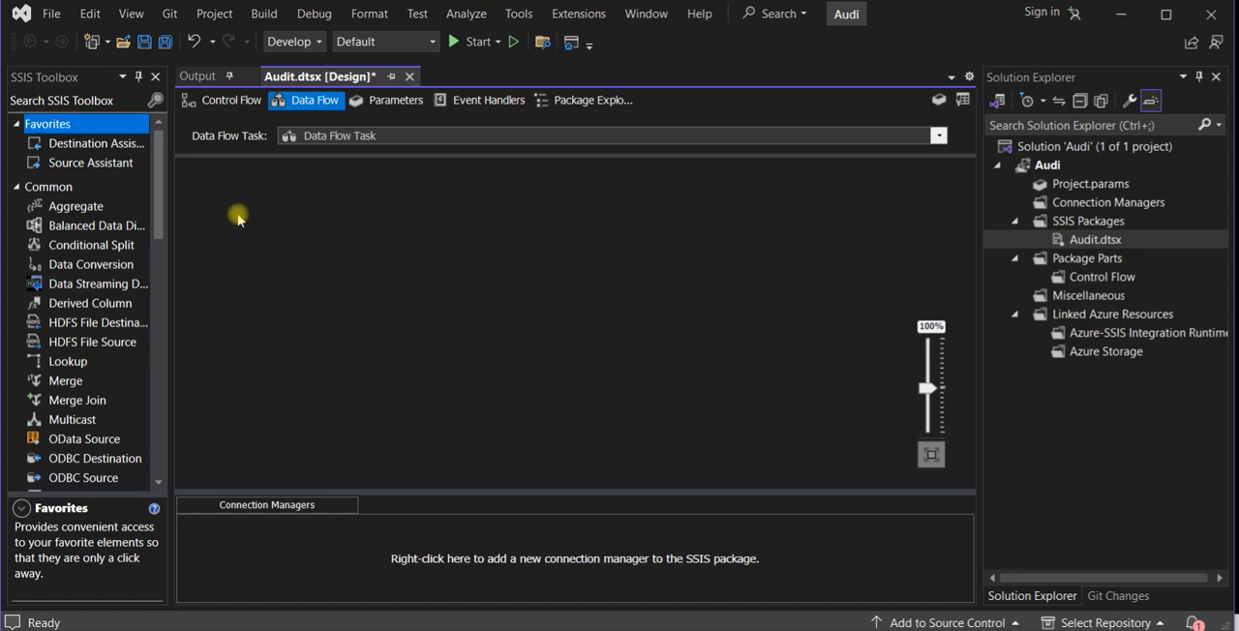
- Add a SQL Server source with Source Assistant, starting a new connection with the server name AR-DESK-R126
click(97, 163)
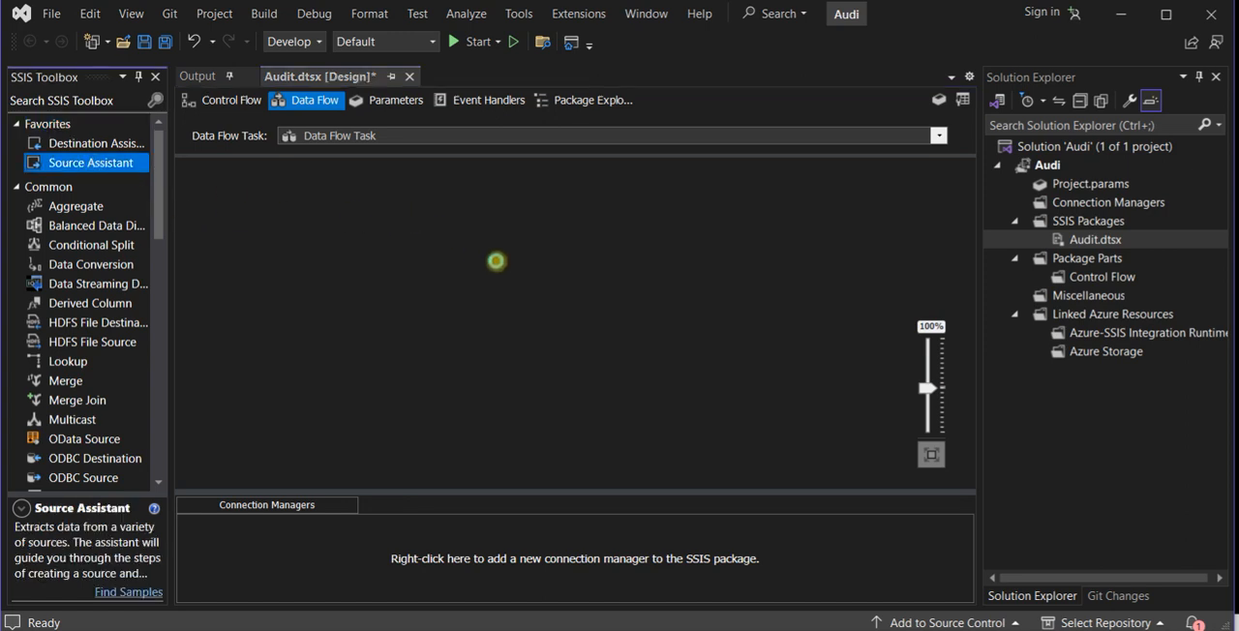
click(545, 262)
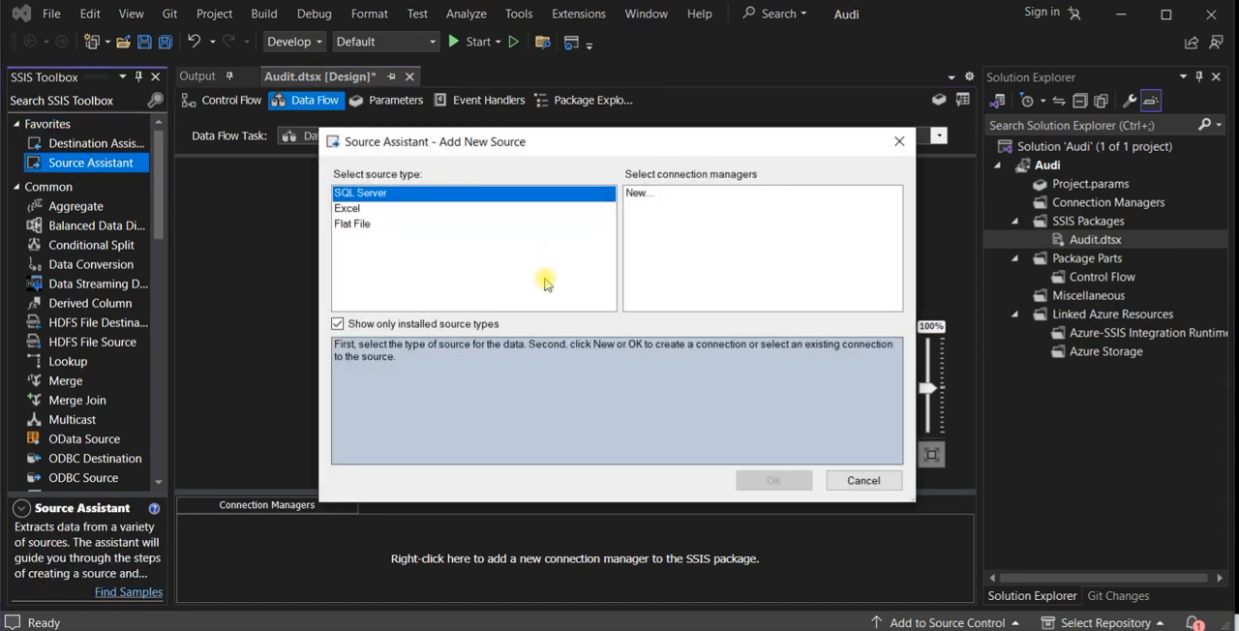
click(648, 196)
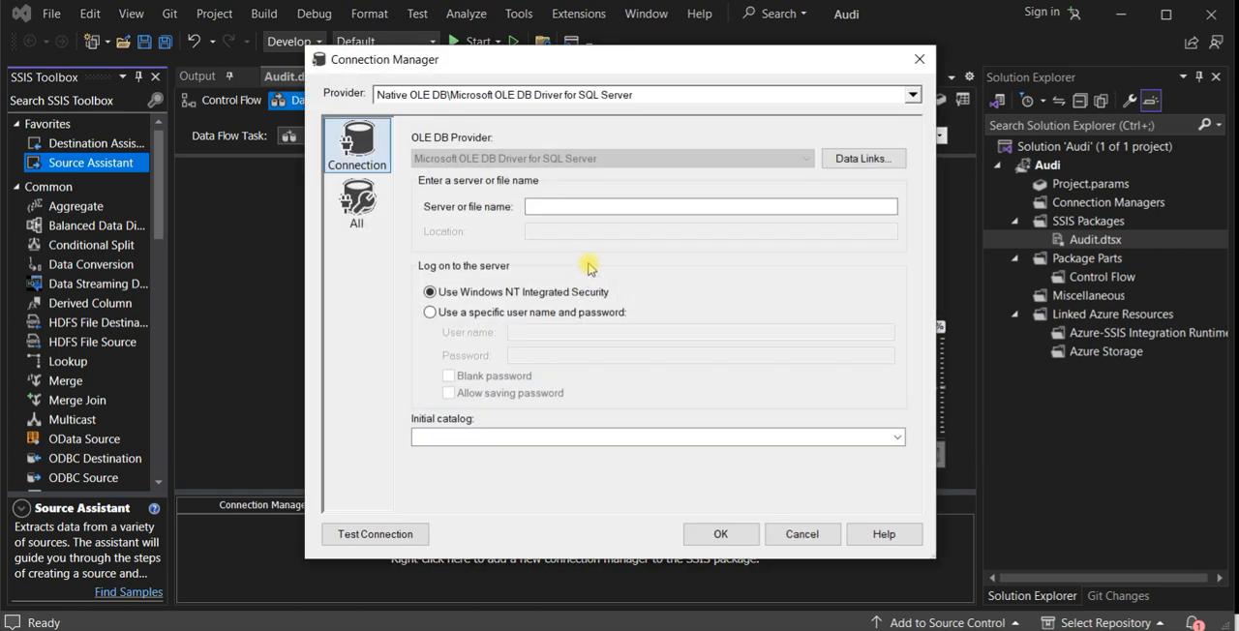
click(844, 630)
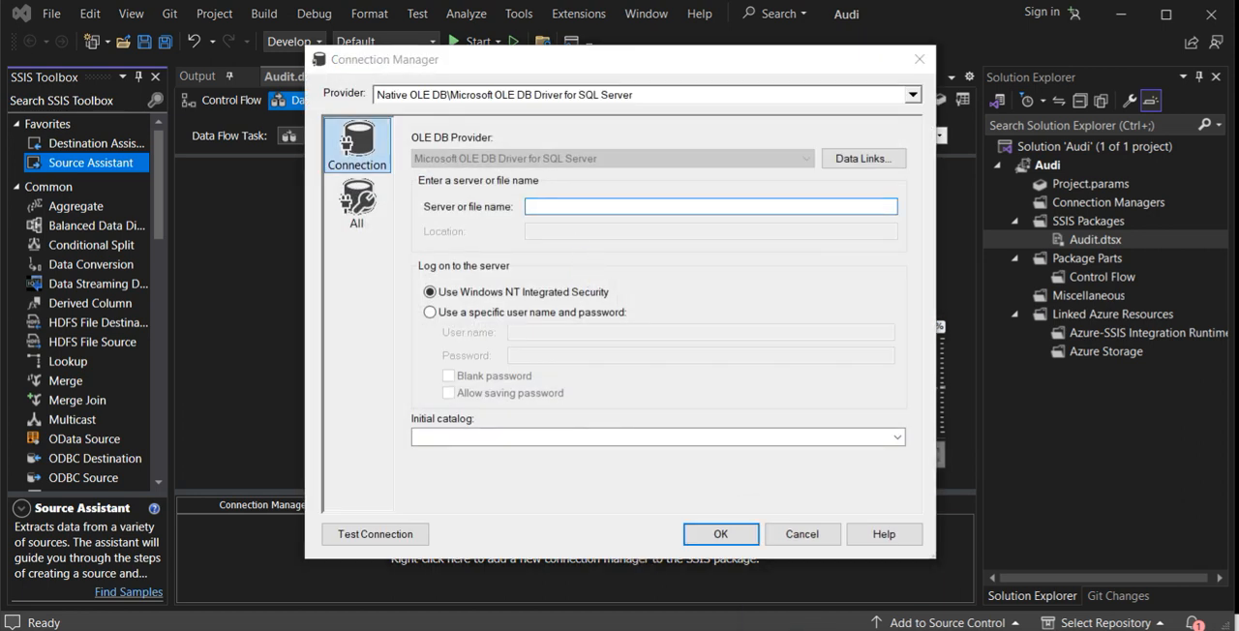
click(895, 598)
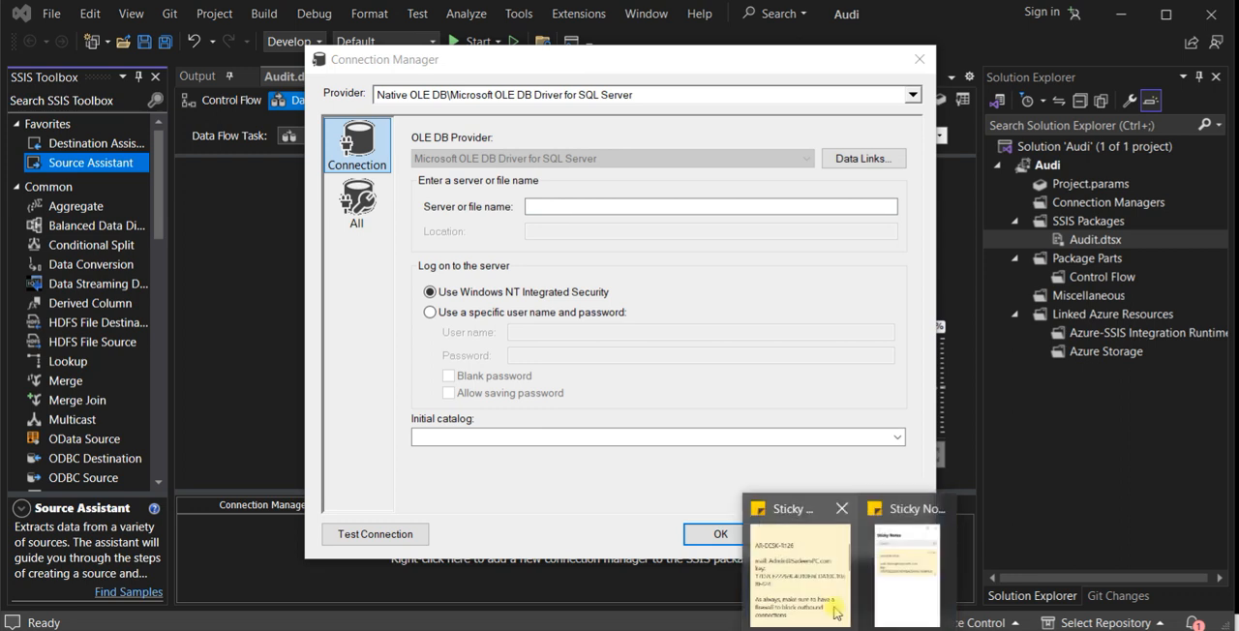
click(758, 619)
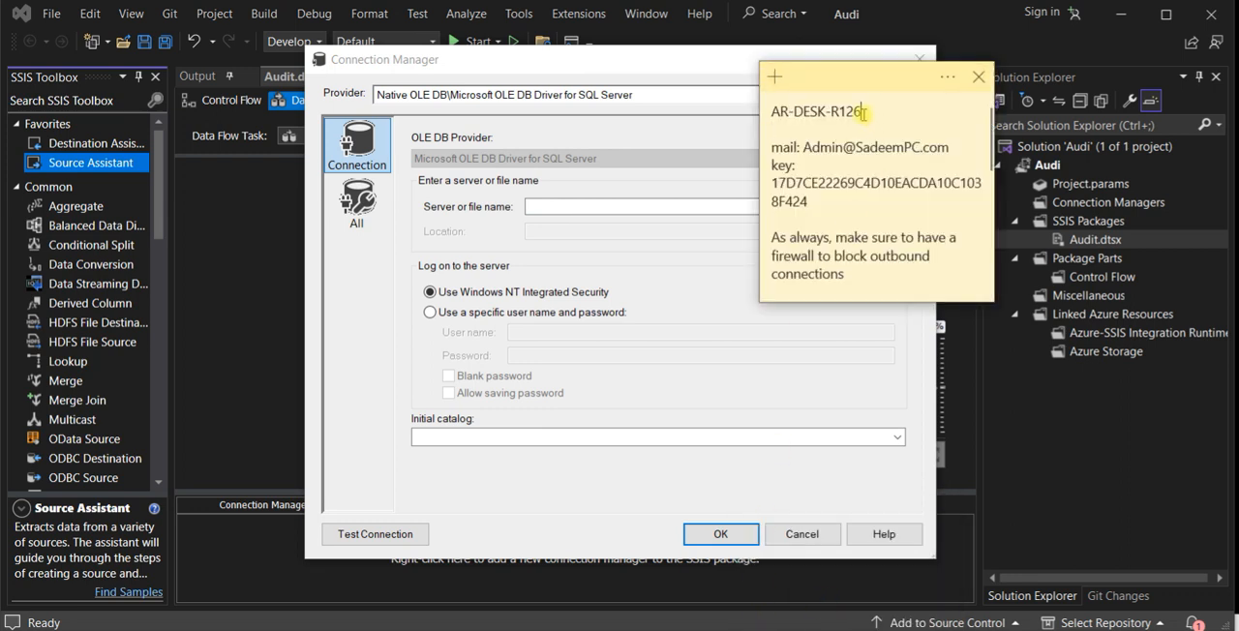
drag(863, 113, 748, 111)
click(646, 206)
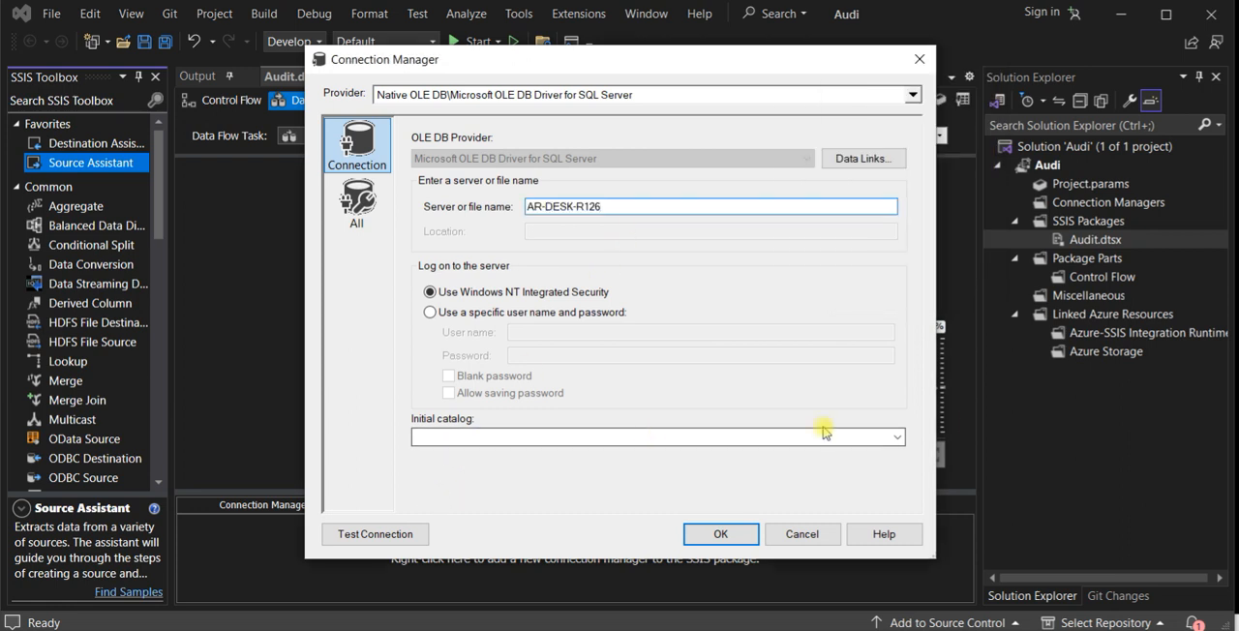
- Set the initial catalog to AdventureWorks2014, test the connection, and accept it to create the source
click(899, 438)
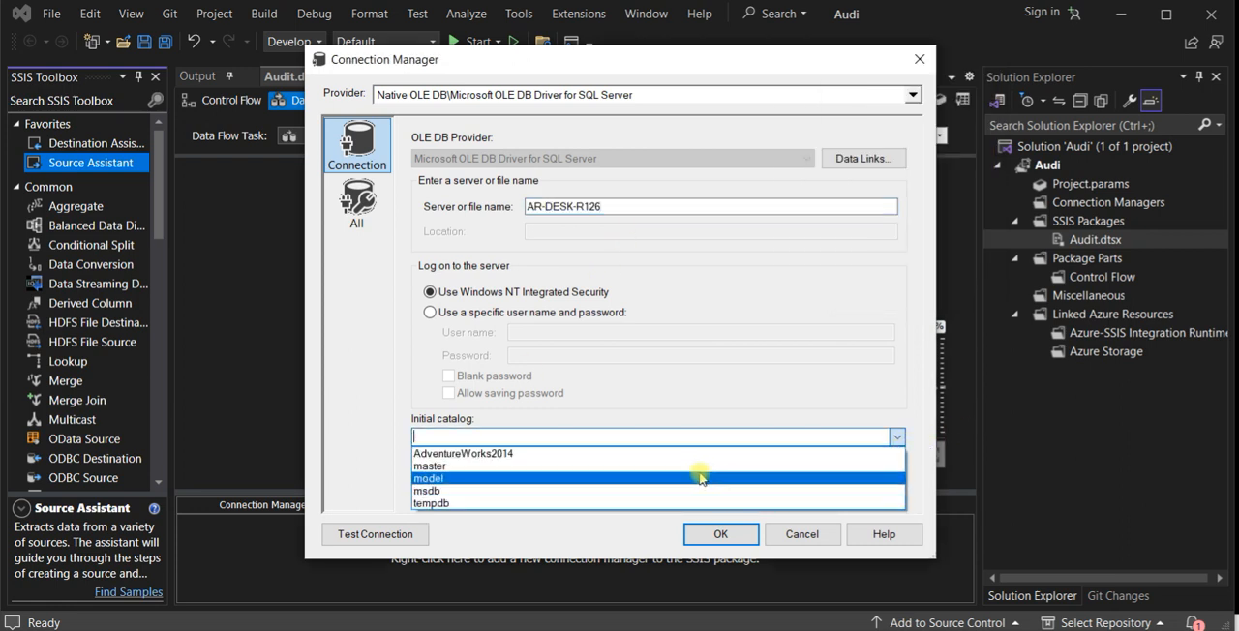
click(631, 456)
click(423, 532)
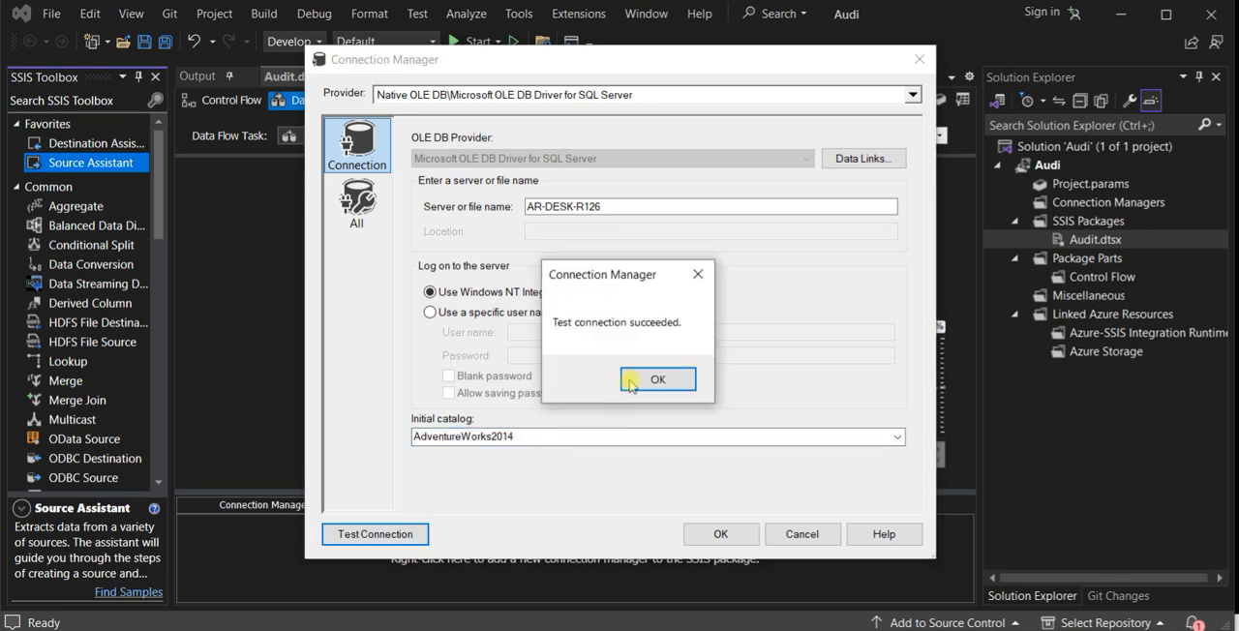
click(639, 378)
click(695, 527)
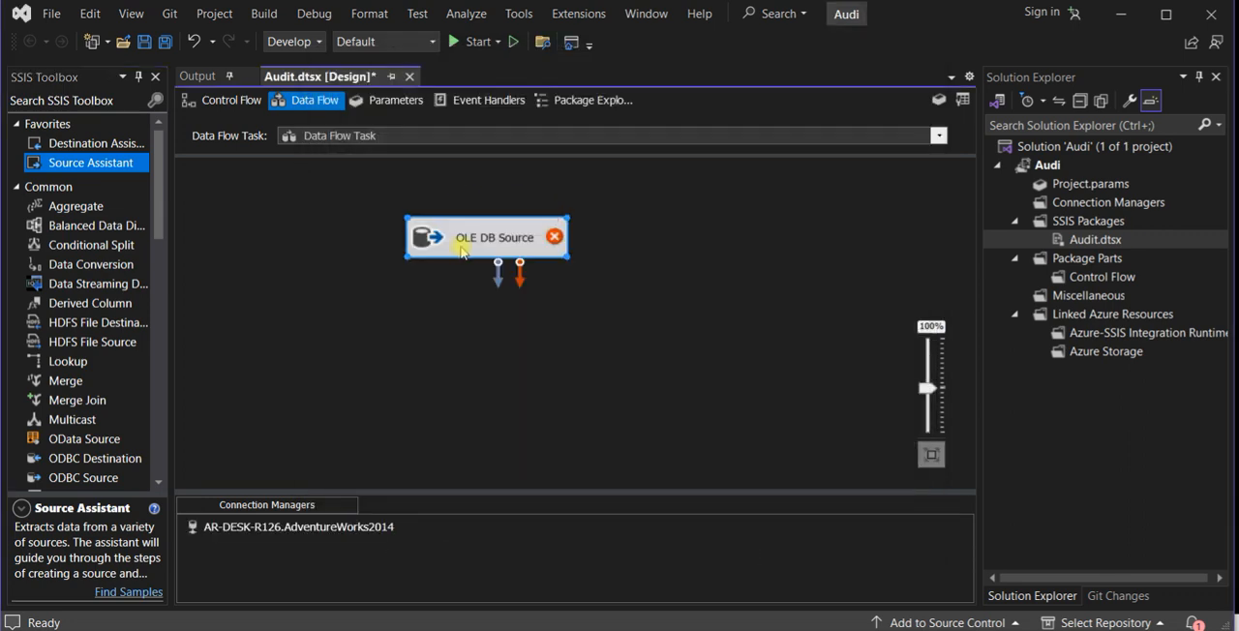
- Configure the OLE DB Source to read the table [dbo].[EmpTest1] with all its columns
double_click(488, 247)
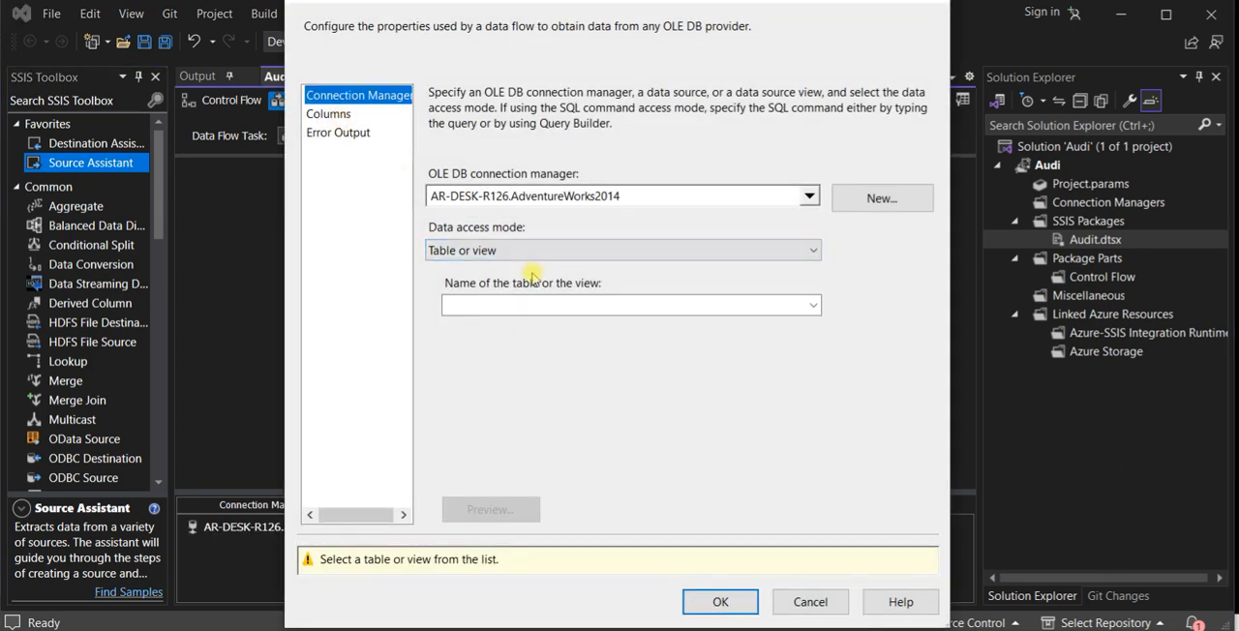
click(804, 305)
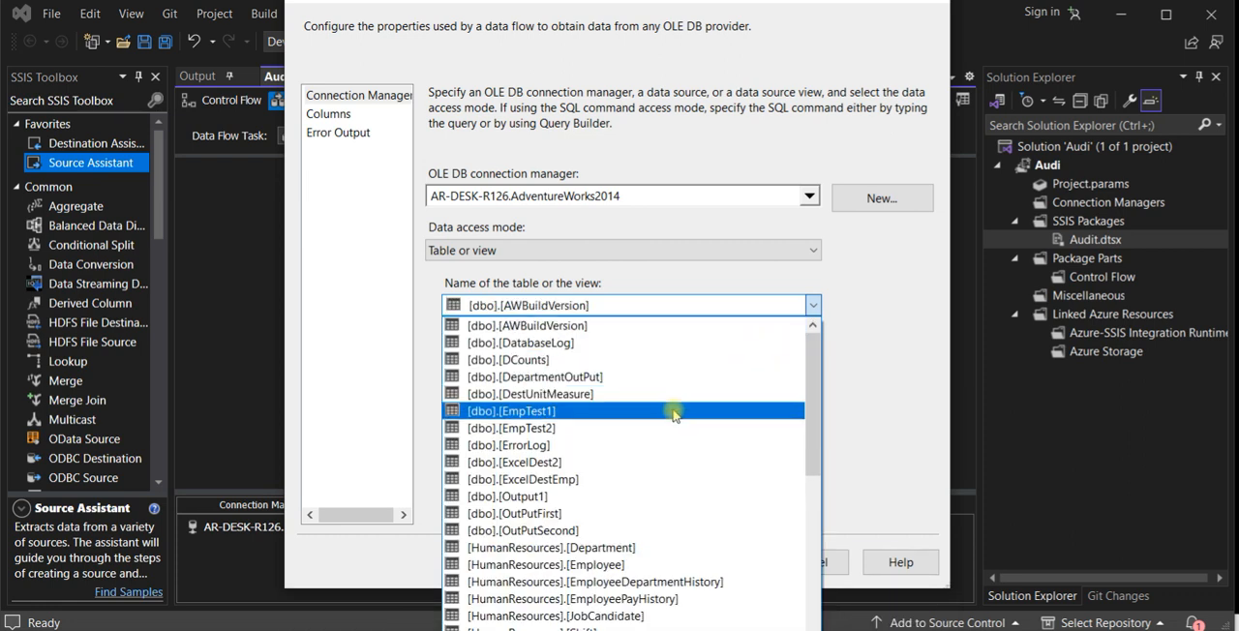
click(674, 411)
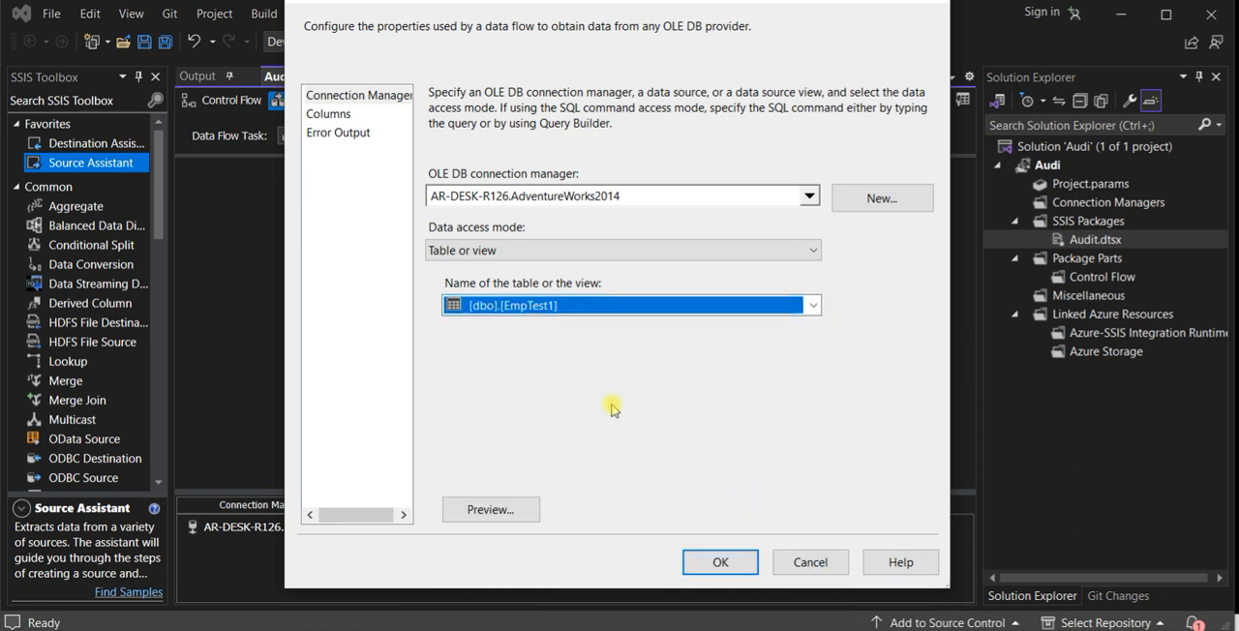
click(352, 117)
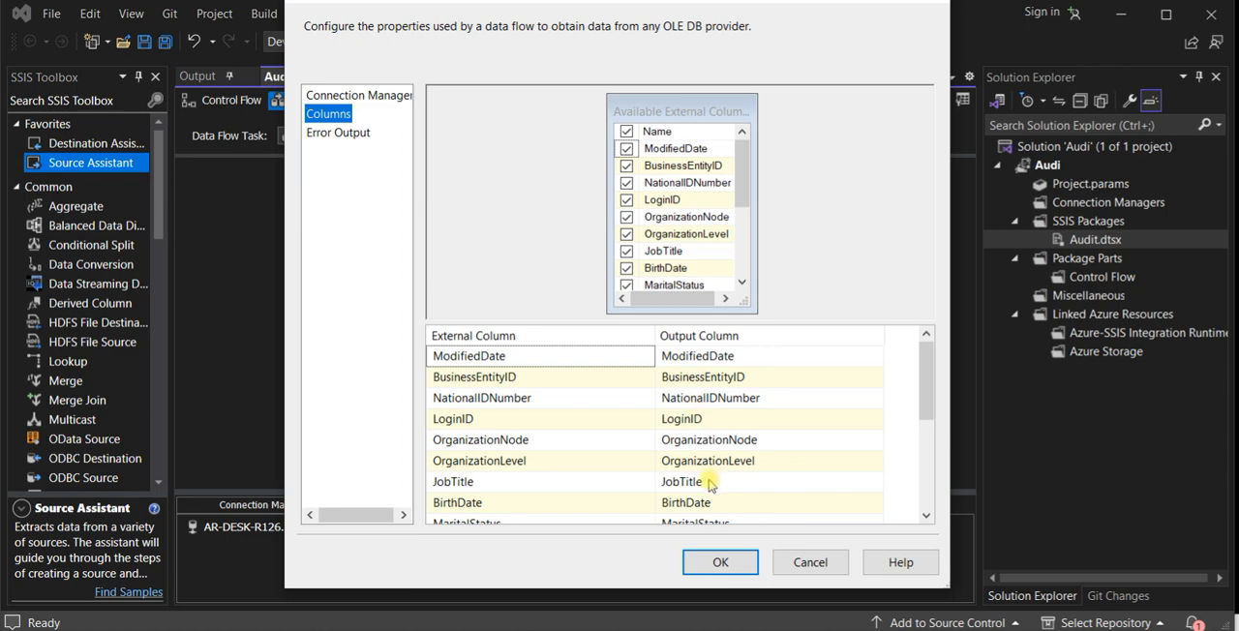
click(721, 563)
- Duplicate the configured OLE DB Source and place the copy beside the original in the data flow
drag(517, 250, 477, 248)
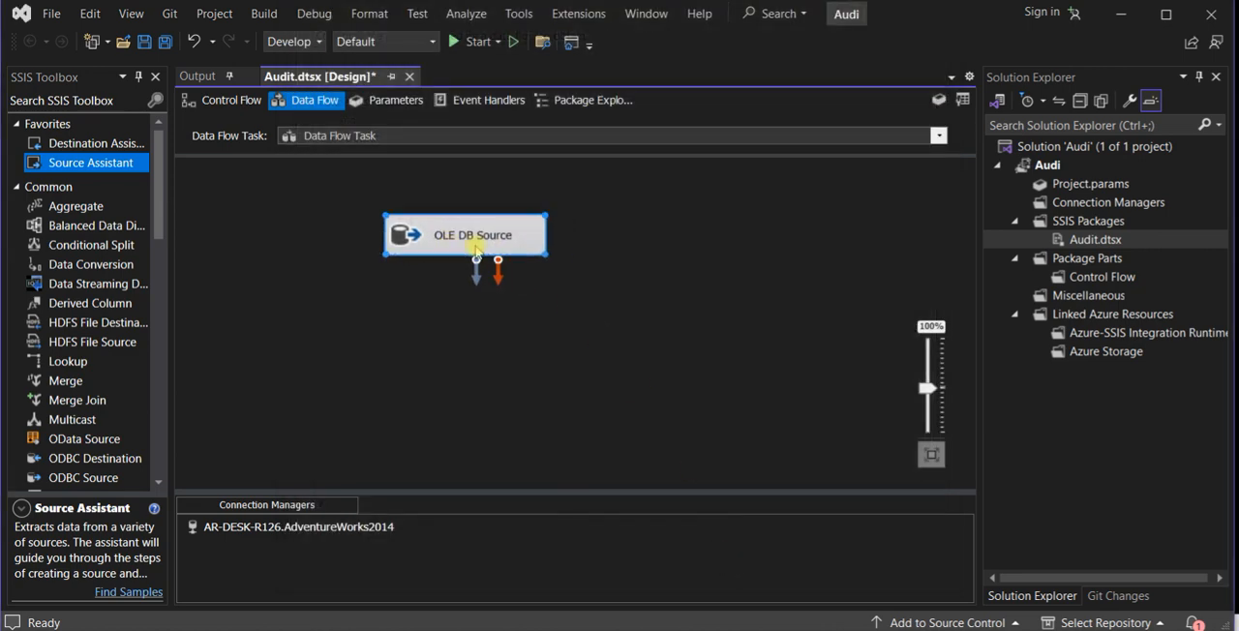
key(ctrl+c)
key(ctrl+v)
drag(498, 345, 674, 242)
- Configure the copied OLE DB Source to read the table [dbo].[EmpTest2] with all its columns
double_click(667, 237)
click(814, 306)
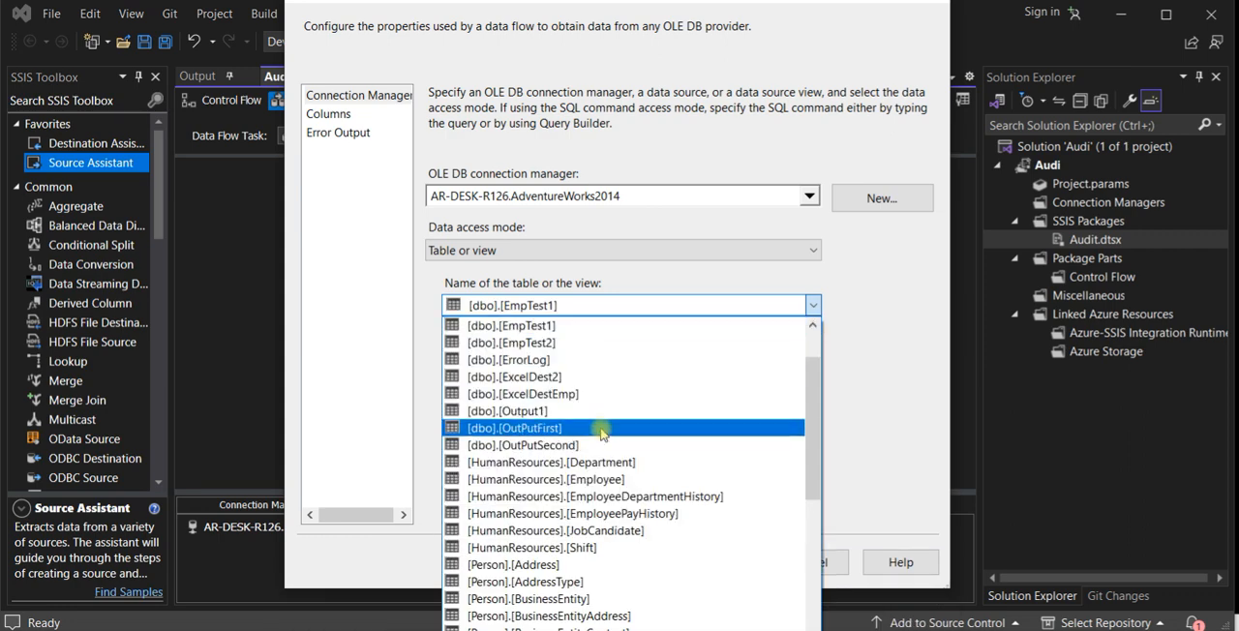
click(584, 387)
click(599, 306)
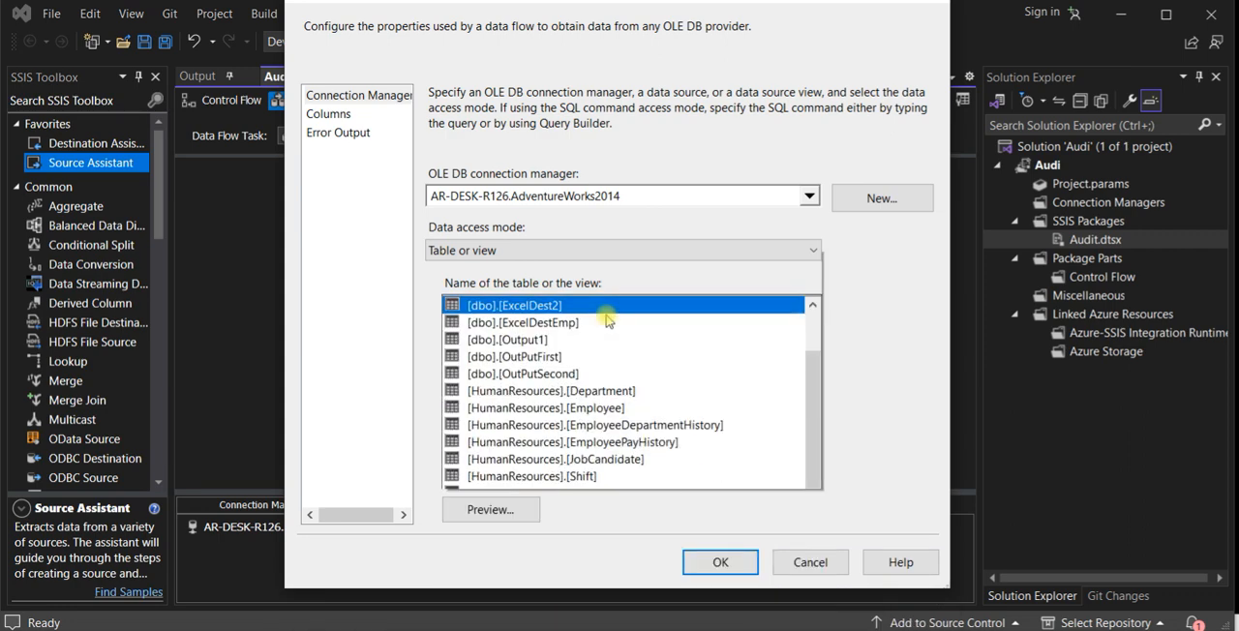
drag(815, 152, 792, 58)
click(716, 89)
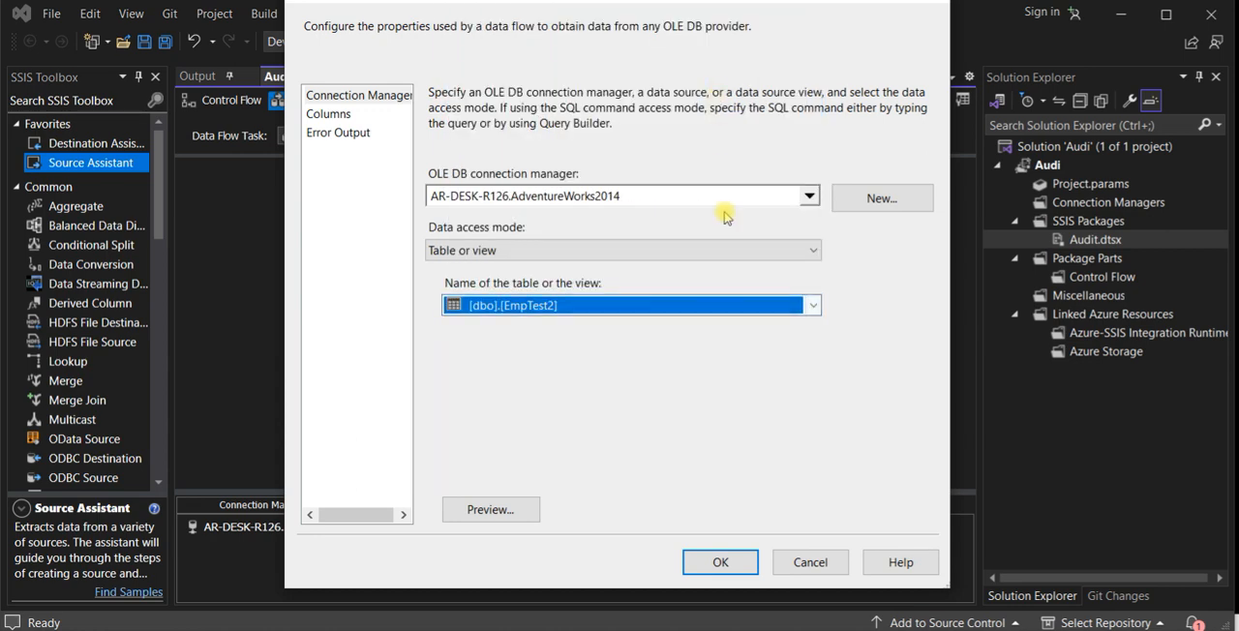
click(329, 114)
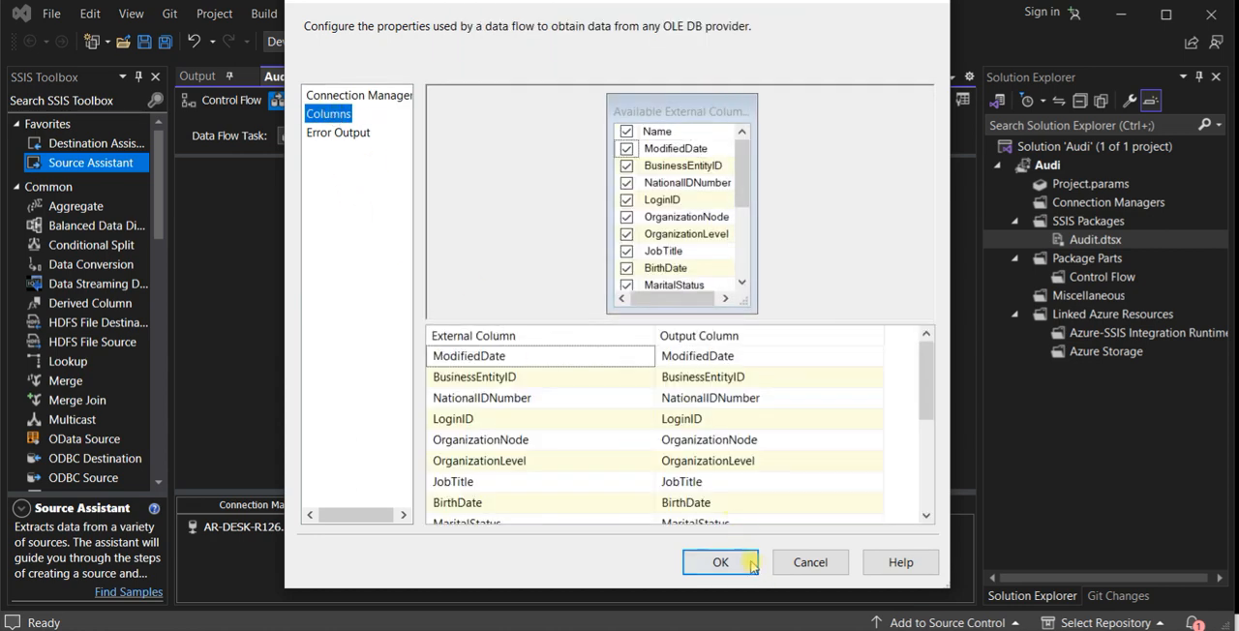
click(720, 562)
- Add a Merge transformation to the data flow, centred below the two OLE DB sources
drag(513, 239, 495, 238)
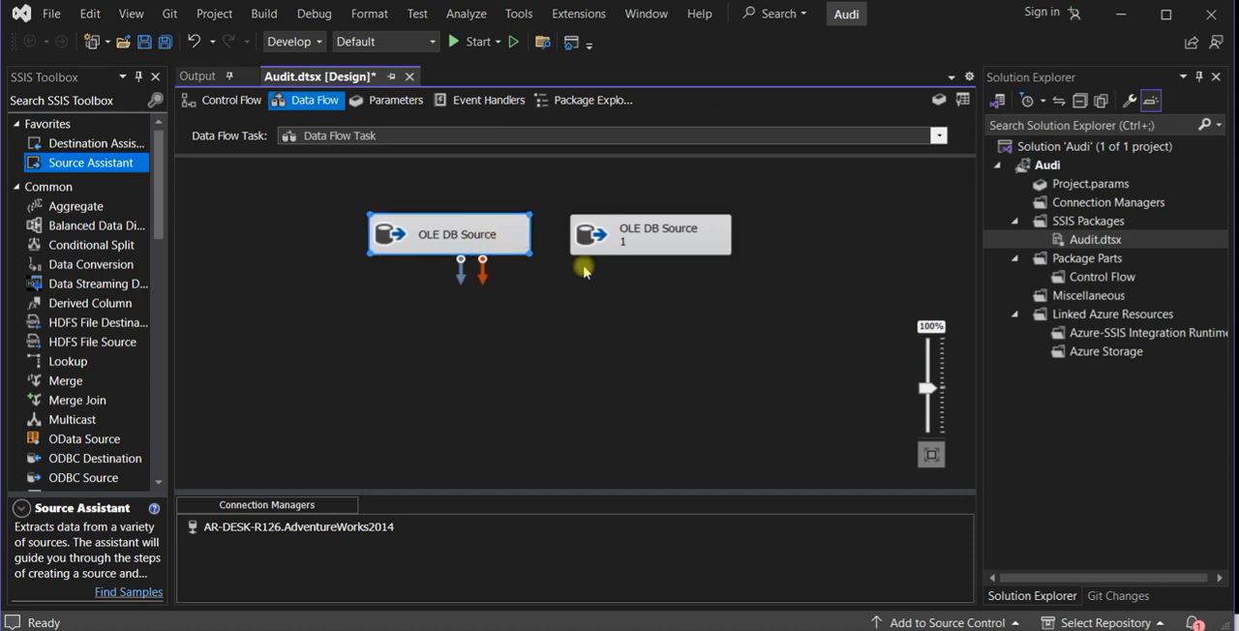
double_click(49, 384)
drag(49, 384, 514, 379)
click(229, 184)
key(ctrl+z)
drag(274, 208, 592, 376)
click(324, 247)
drag(247, 187, 561, 366)
- Move the two OLE DB sources higher and farther apart to make room above the Merge transformation
drag(496, 241, 493, 216)
drag(629, 229, 631, 212)
double_click(631, 212)
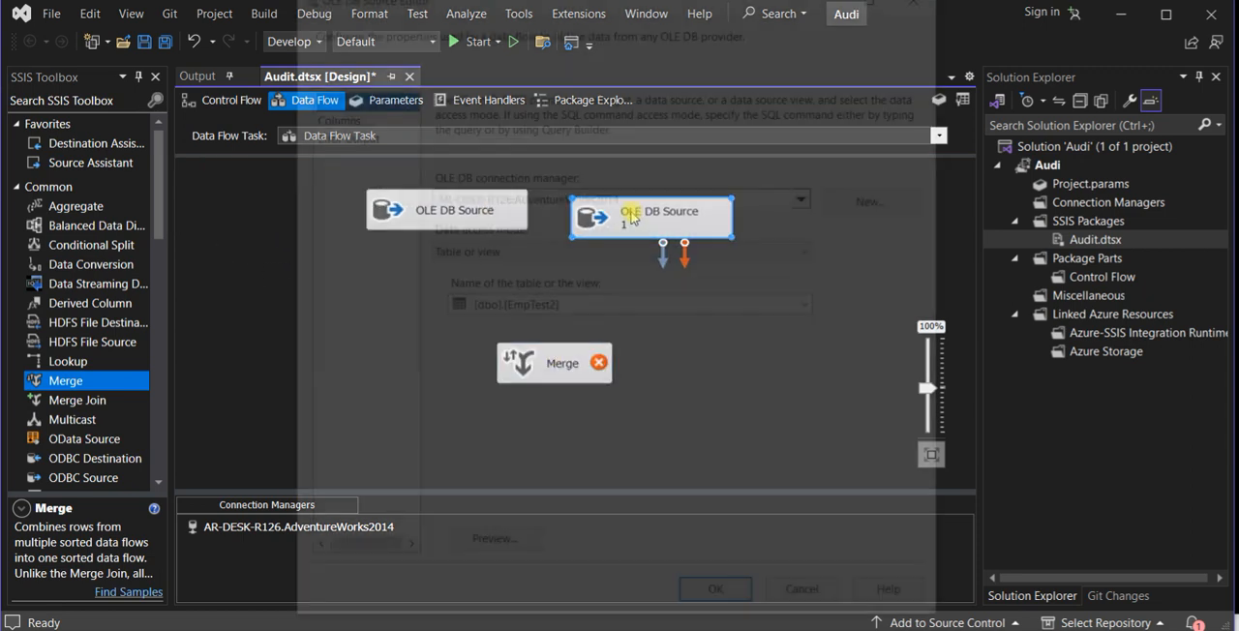
click(811, 602)
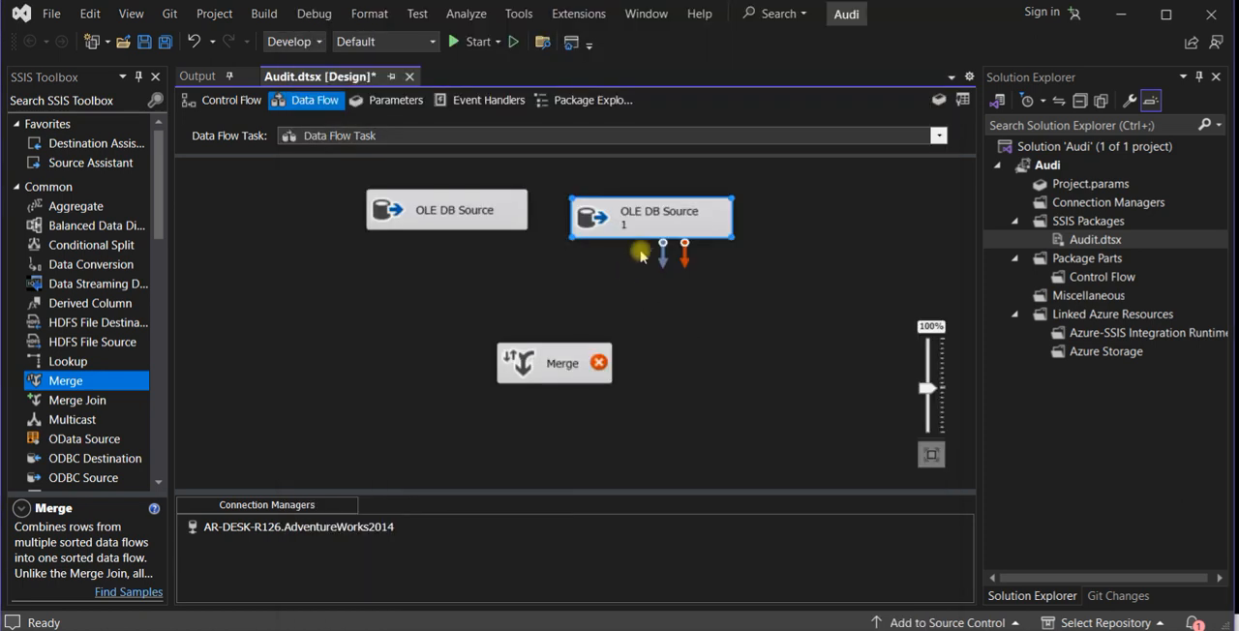
drag(649, 232, 655, 222)
drag(487, 221, 457, 215)
click(648, 215)
drag(669, 215, 693, 211)
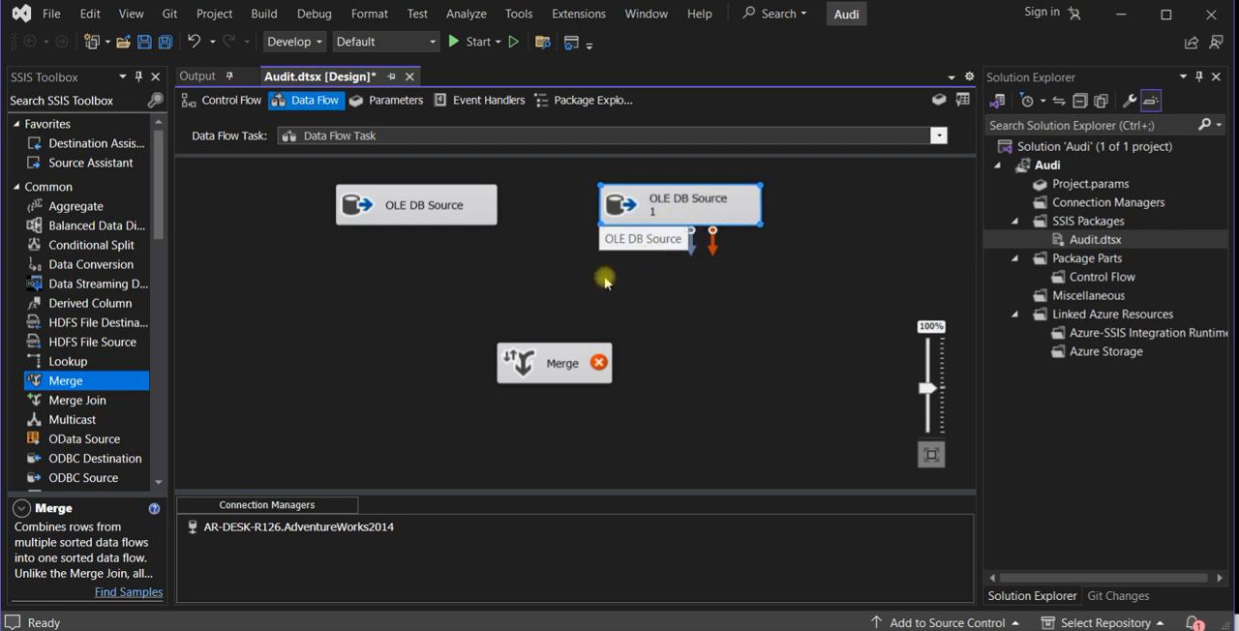
- Add two Sort transformations, one below each OLE DB source
scroll(145, 398, down, 6)
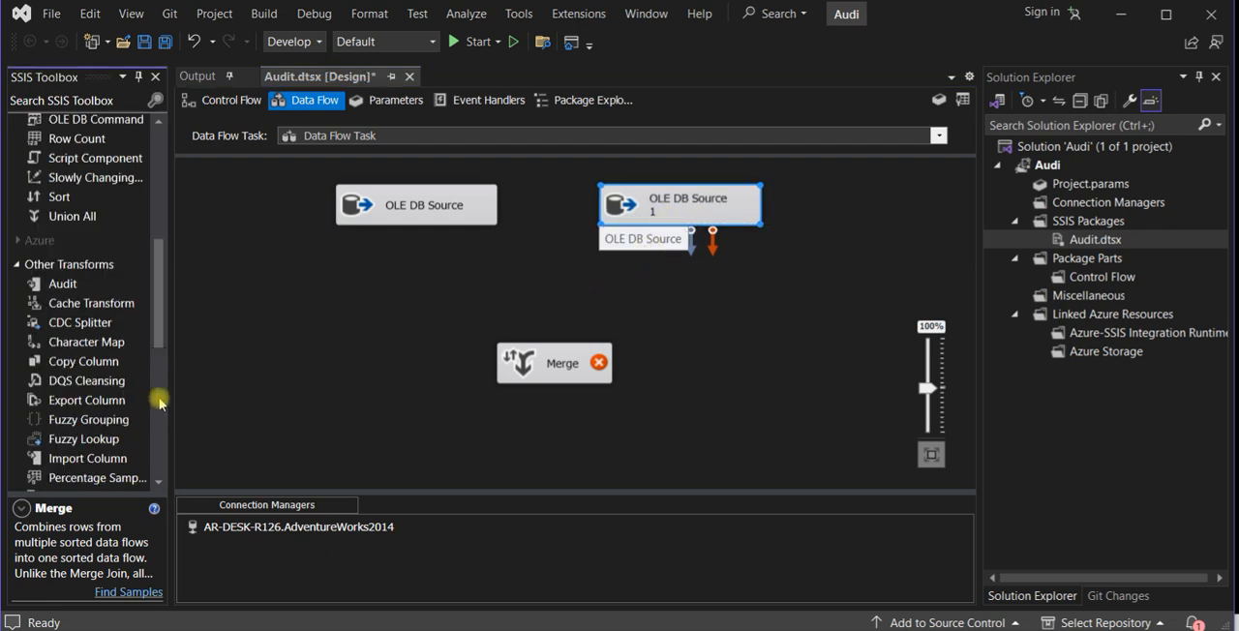
drag(56, 200, 429, 282)
drag(100, 197, 699, 287)
drag(496, 318, 451, 310)
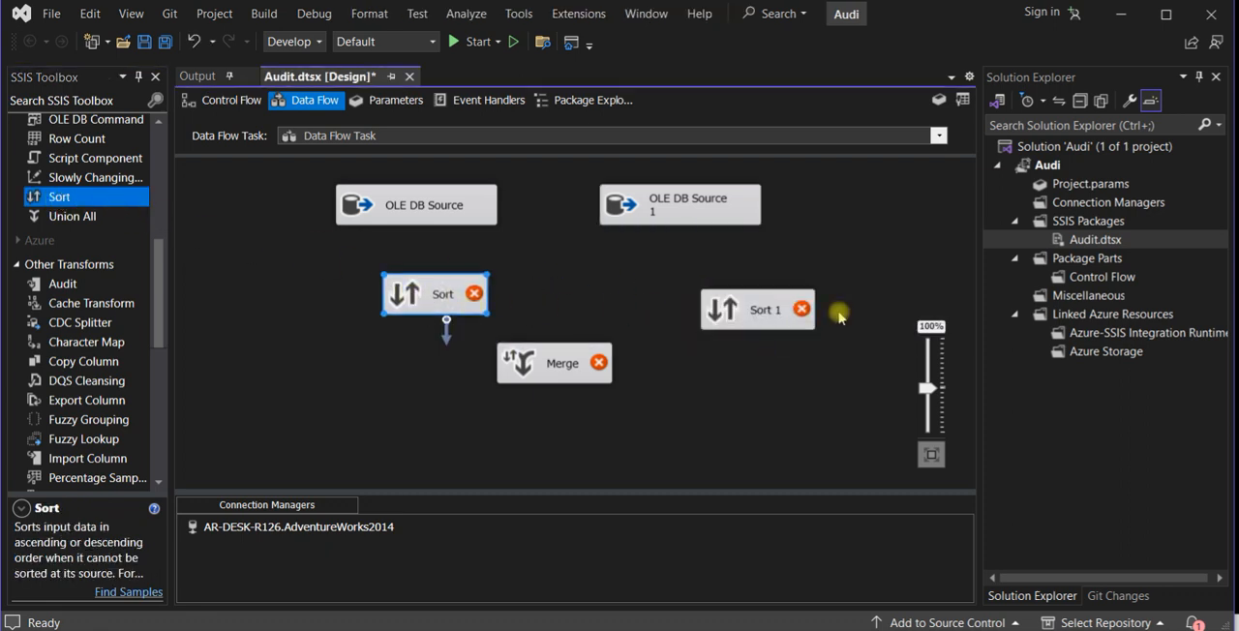
drag(760, 310, 687, 303)
- Connect the output of each OLE DB source to the Sort transformation below it
click(690, 222)
drag(692, 253, 693, 285)
click(440, 214)
- Rearrange the data flow by lowering both Sort transformations and moving Merge farther down beneath them
drag(434, 292, 401, 296)
drag(565, 364, 565, 415)
drag(656, 296, 656, 316)
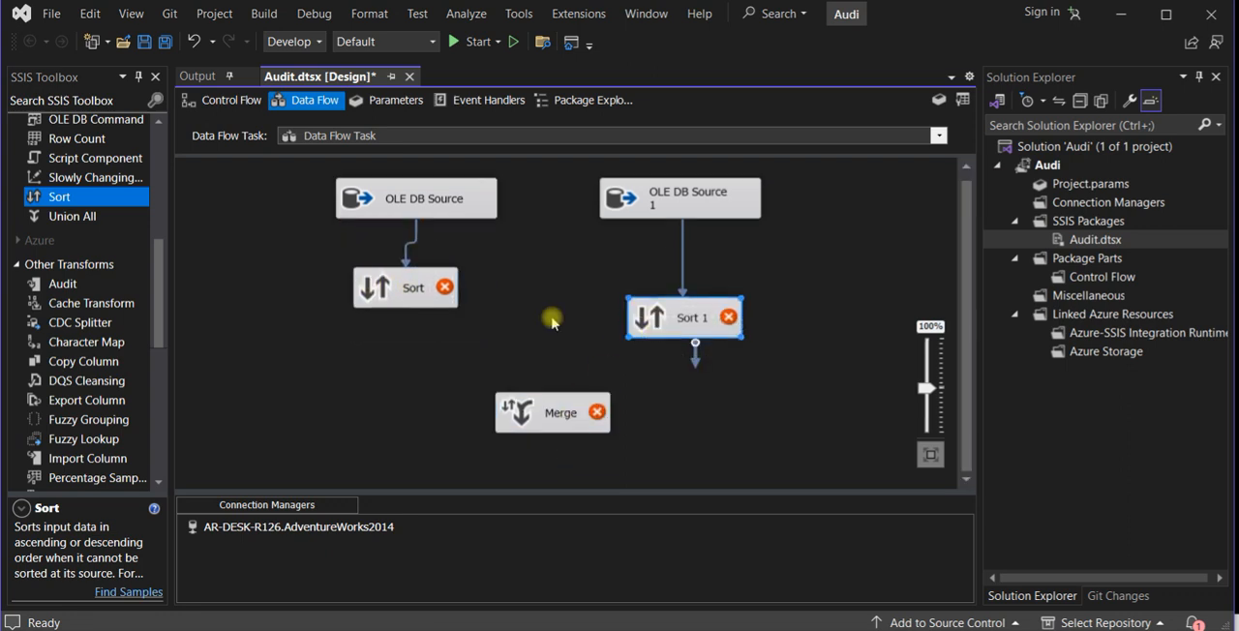
click(410, 300)
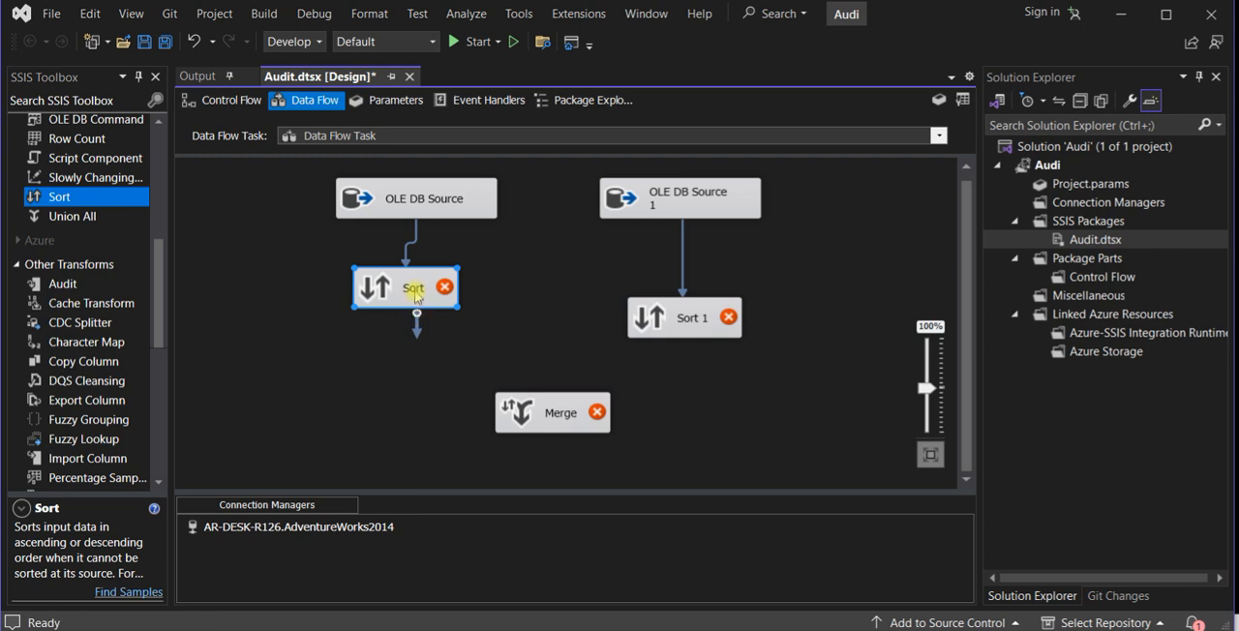
drag(411, 301, 409, 340)
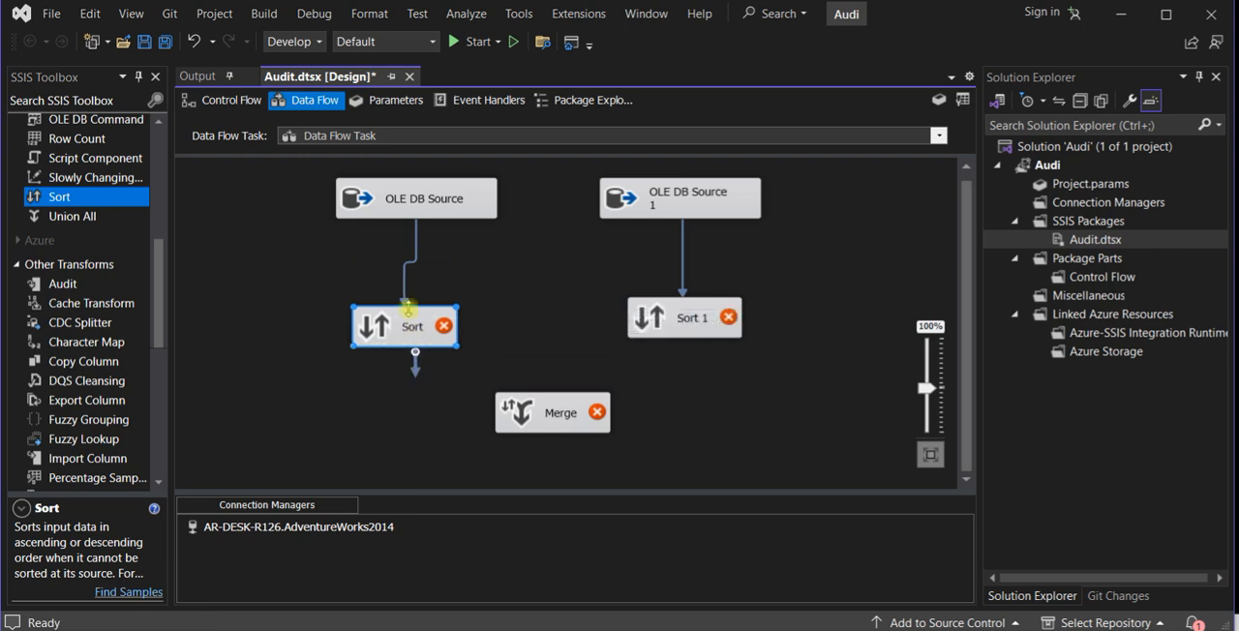
- Configure the first Sort transformation to sort by BusinessEntityID in ascending order
double_click(411, 330)
drag(713, 166, 645, 172)
click(523, 170)
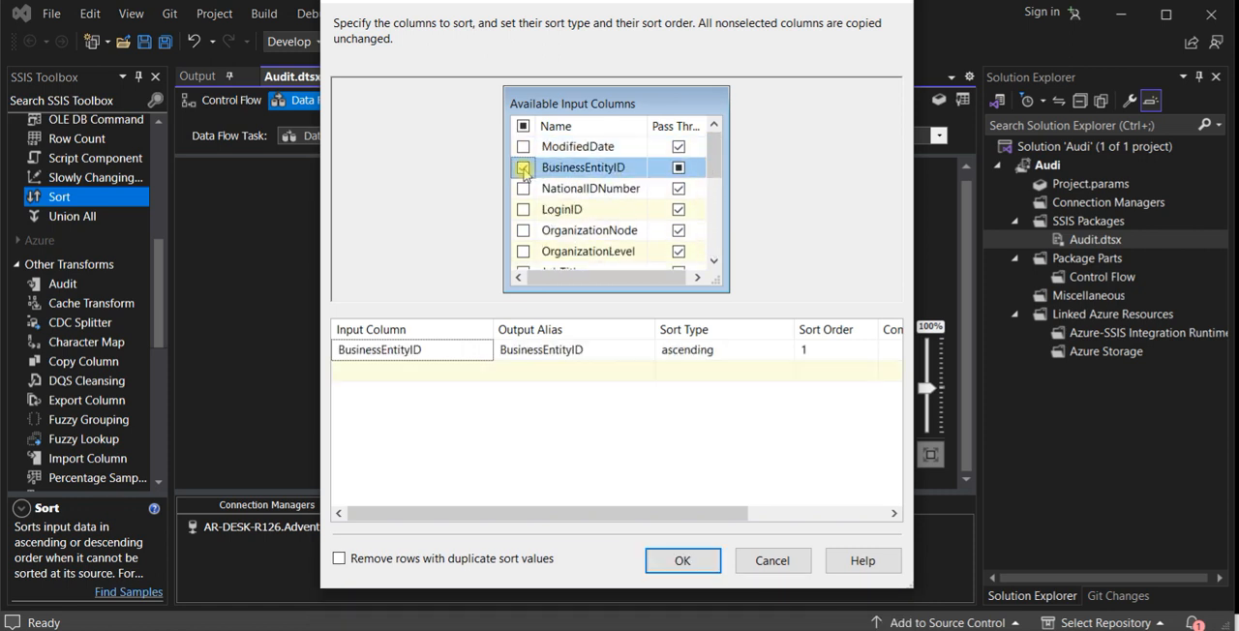
click(704, 561)
- Configure the second Sort transformation, Sort 1, to sort by BusinessEntityID in ascending order
double_click(650, 335)
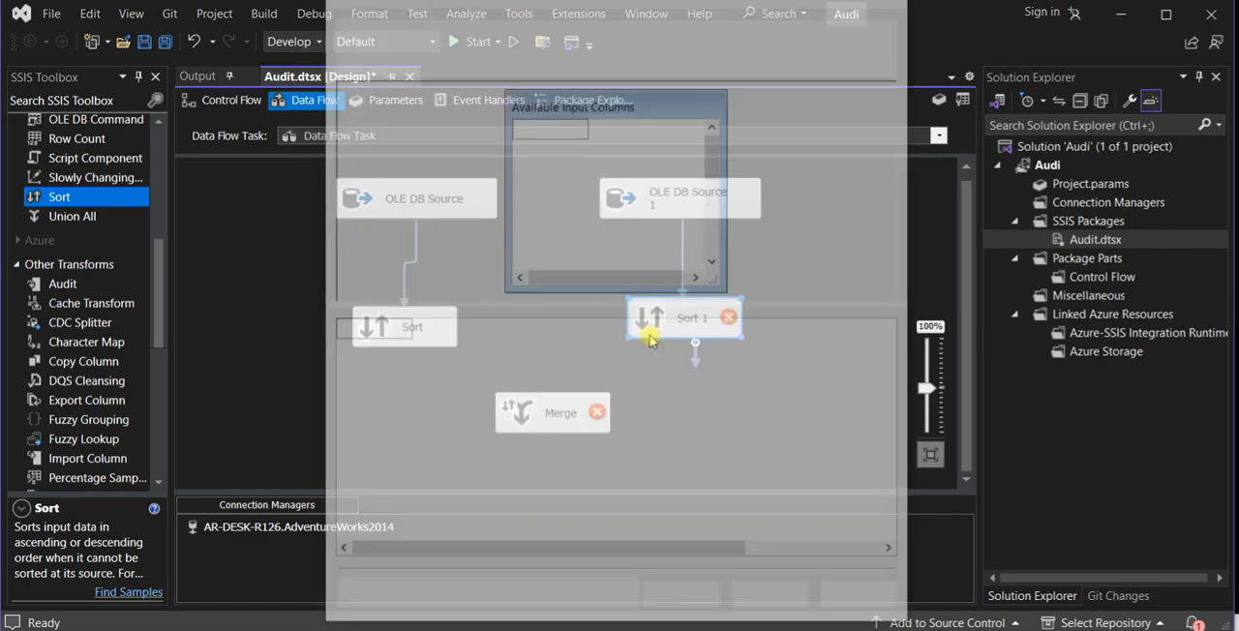
click(524, 169)
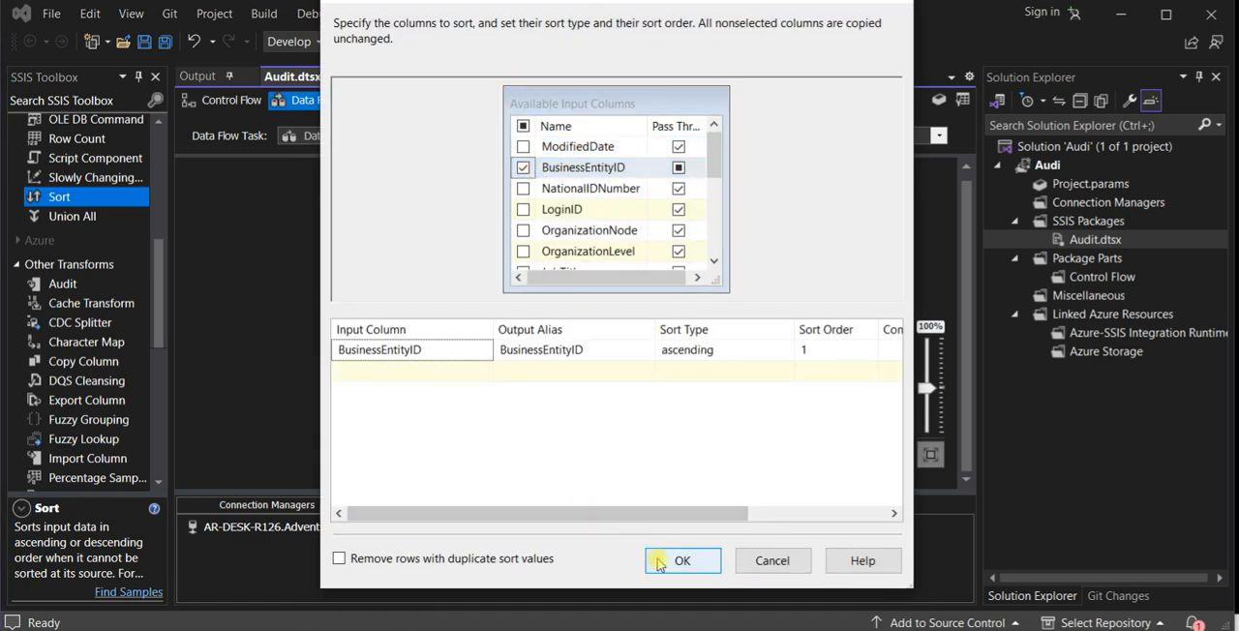
click(668, 561)
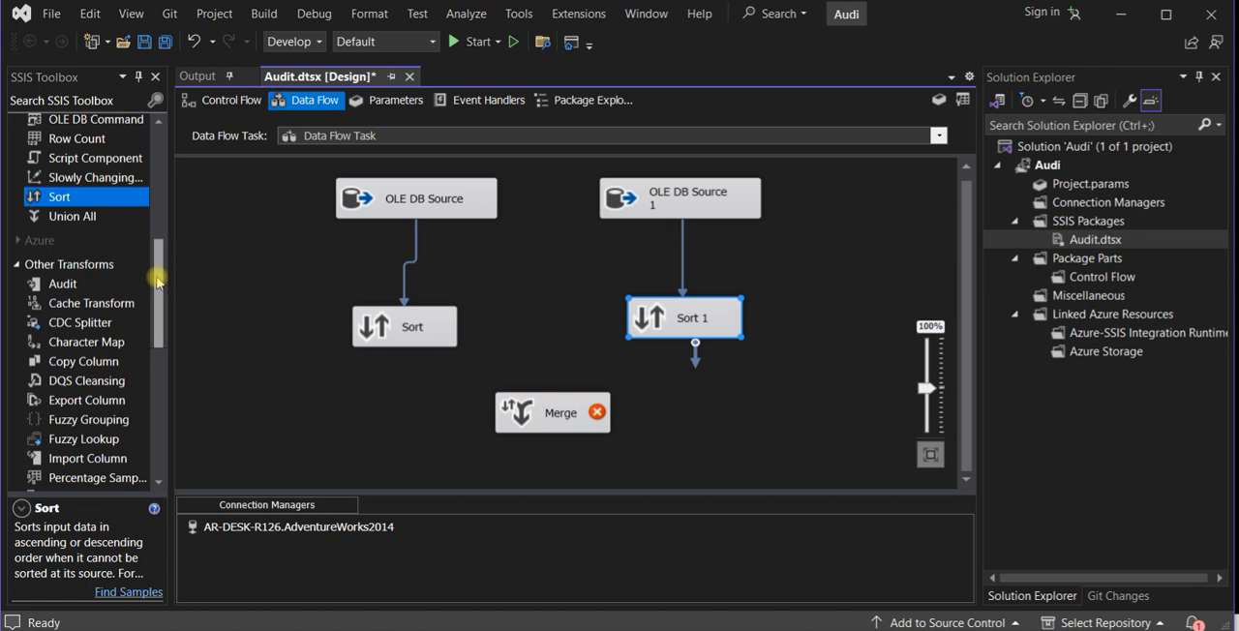
- Add two Audit transformations to the data flow, one near each path between an OLE DB source and its Sort
click(61, 286)
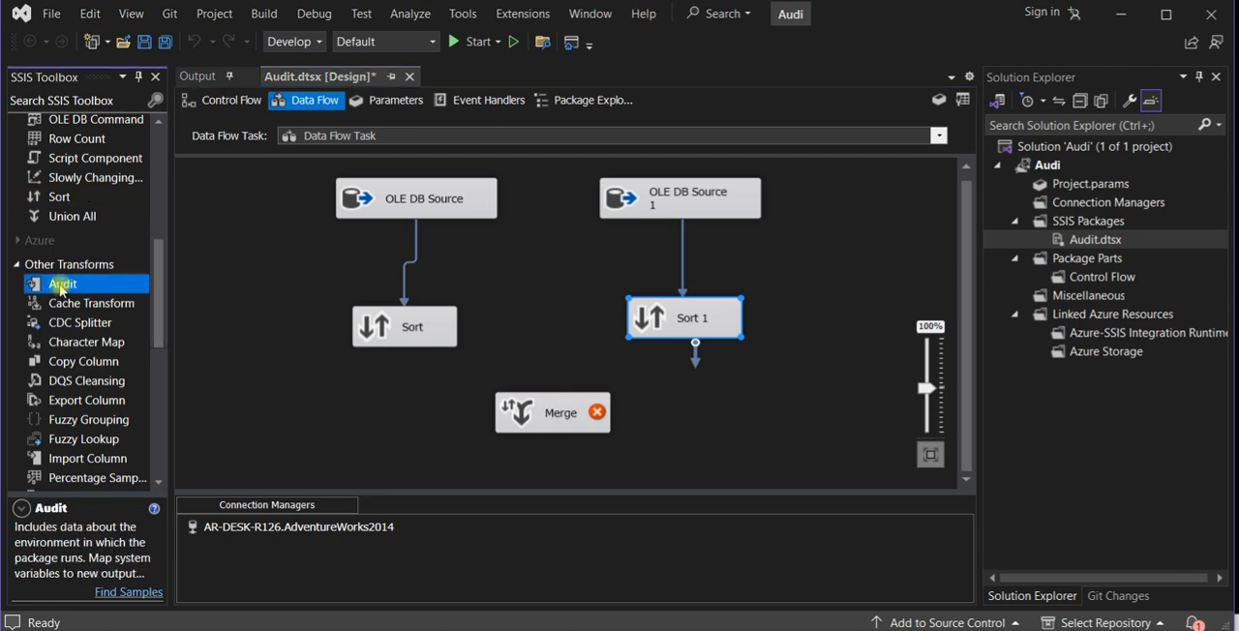
drag(86, 287, 276, 255)
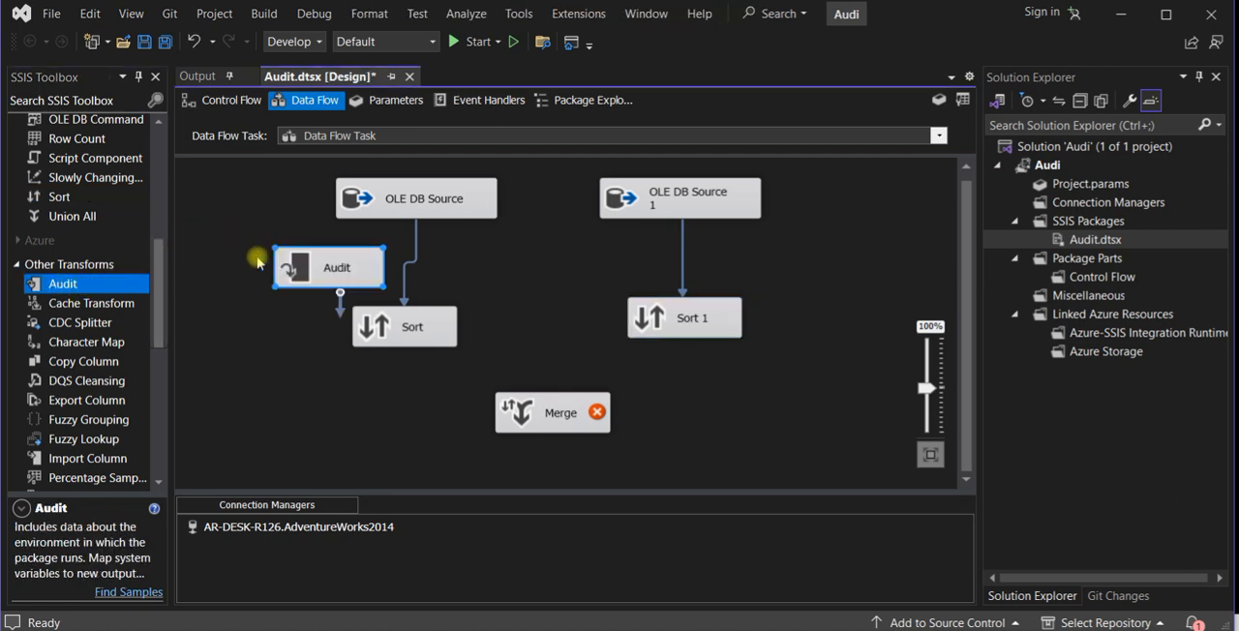
drag(425, 268, 540, 260)
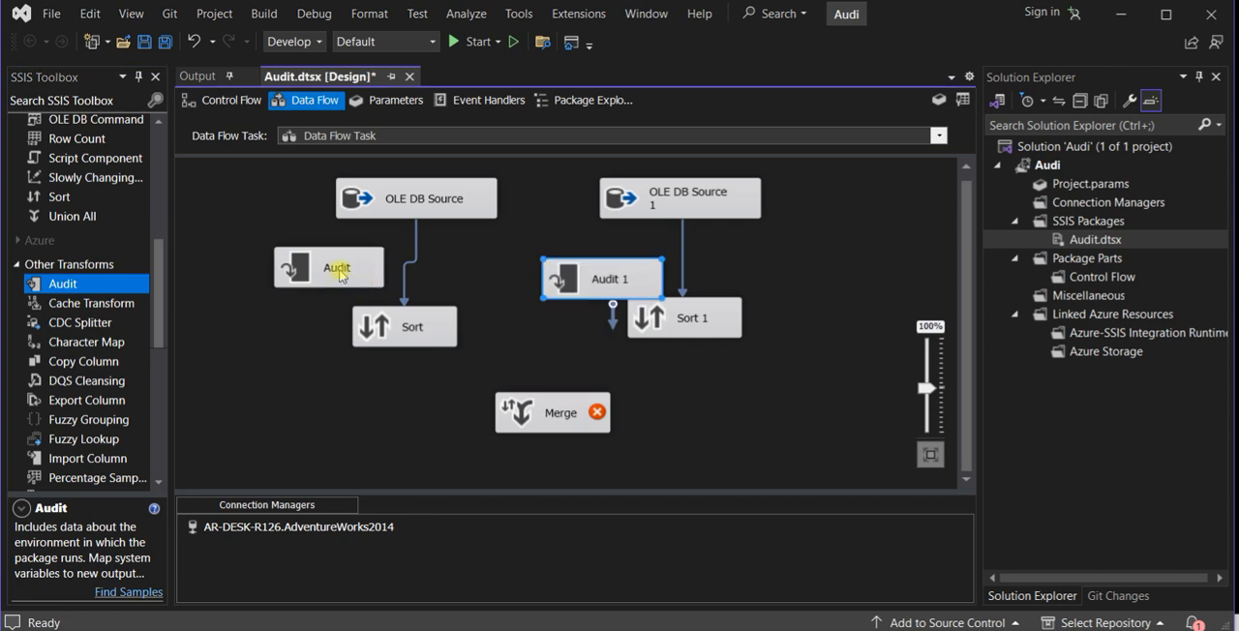
- Replace the direct path from OLE DB Source to Sort with a connection that runs through the Audit transformation
click(416, 253)
key(Delete)
drag(371, 274, 424, 266)
drag(408, 325, 403, 343)
click(400, 215)
drag(426, 245, 401, 282)
drag(409, 349, 404, 370)
drag(402, 285, 400, 298)
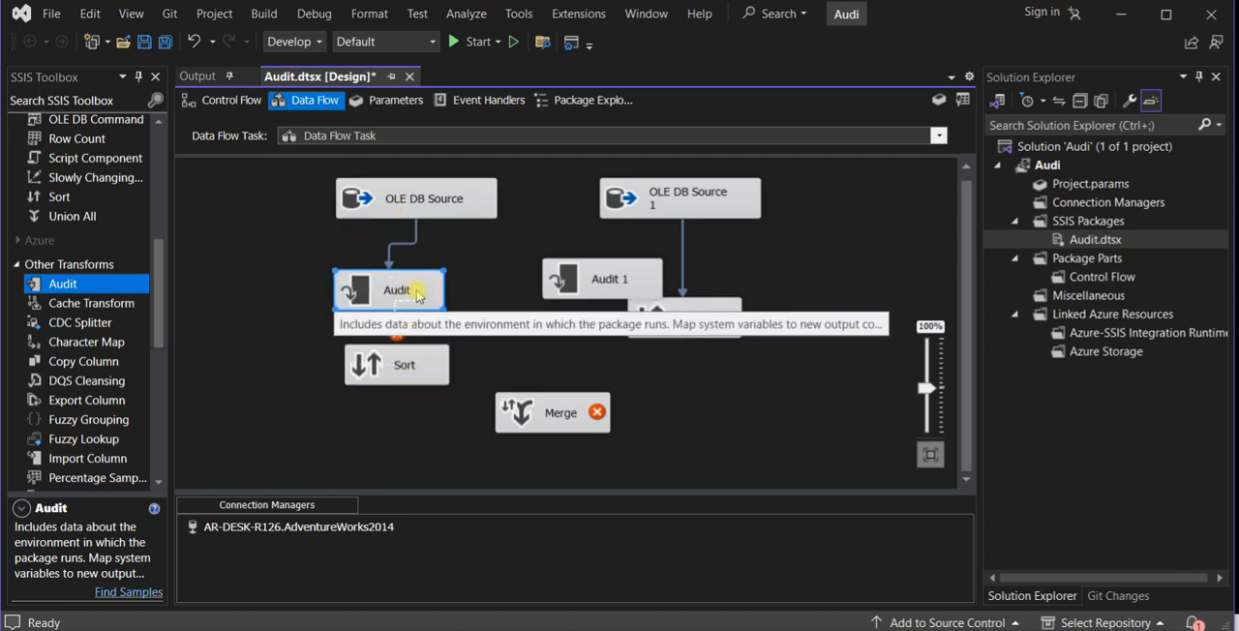
click(406, 364)
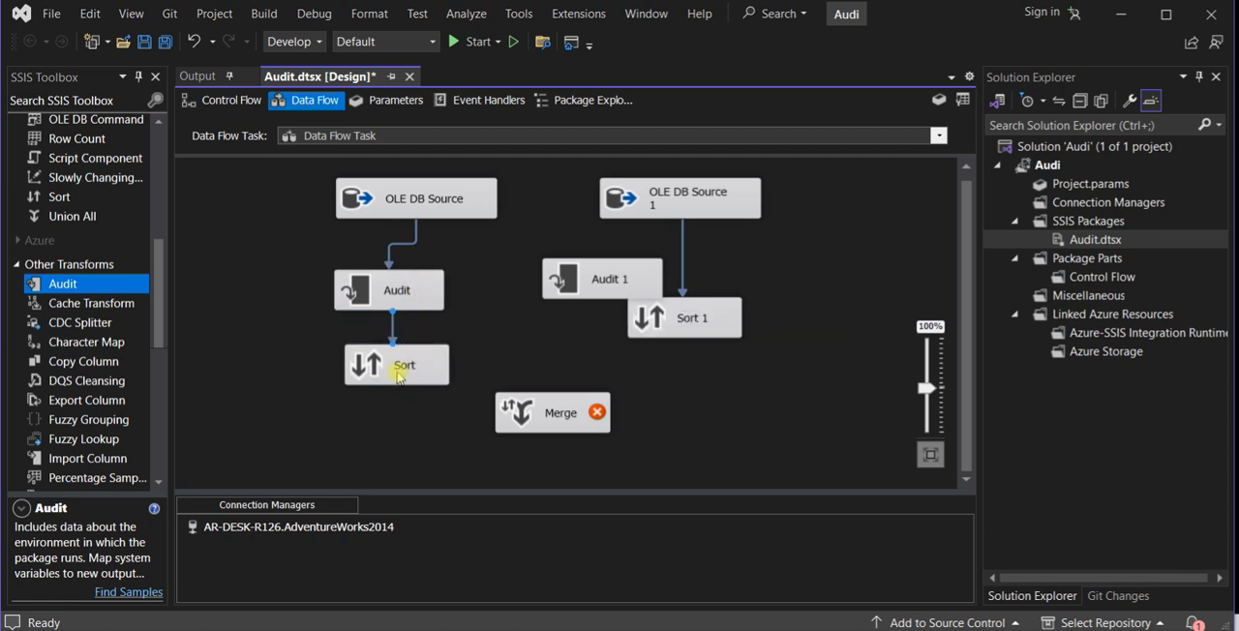
- Replace the direct path from OLE DB Source 1 to Sort 1 with a connection that runs through Audit 1
click(601, 287)
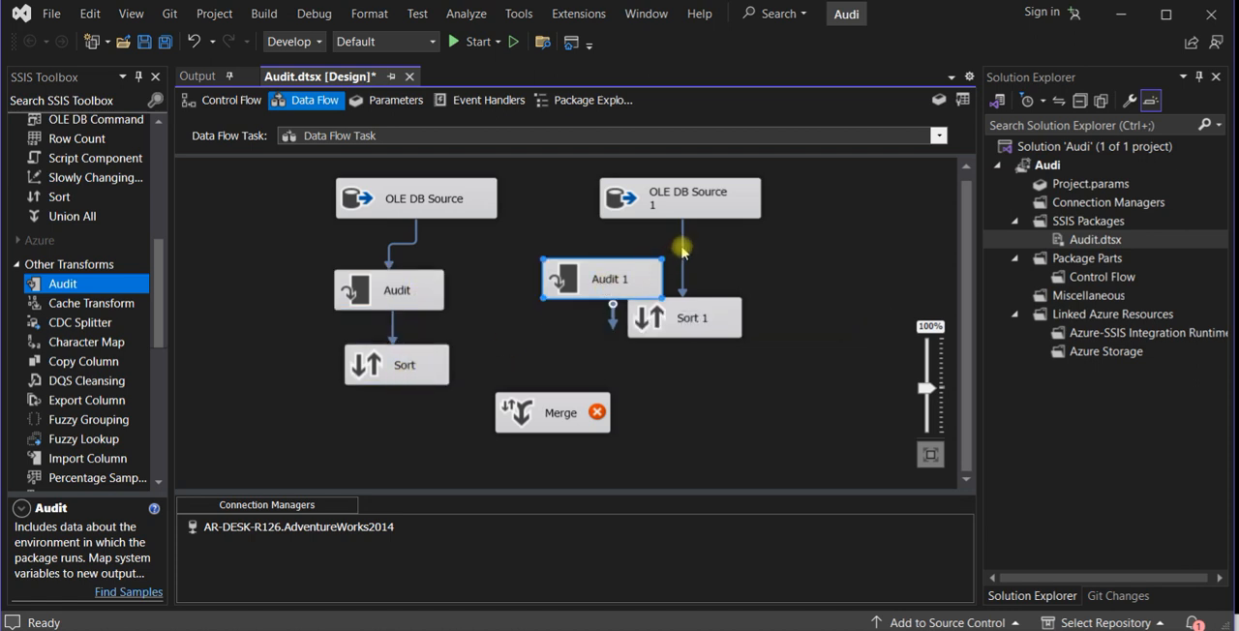
click(682, 250)
key(Delete)
drag(639, 287, 670, 317)
click(668, 211)
click(675, 263)
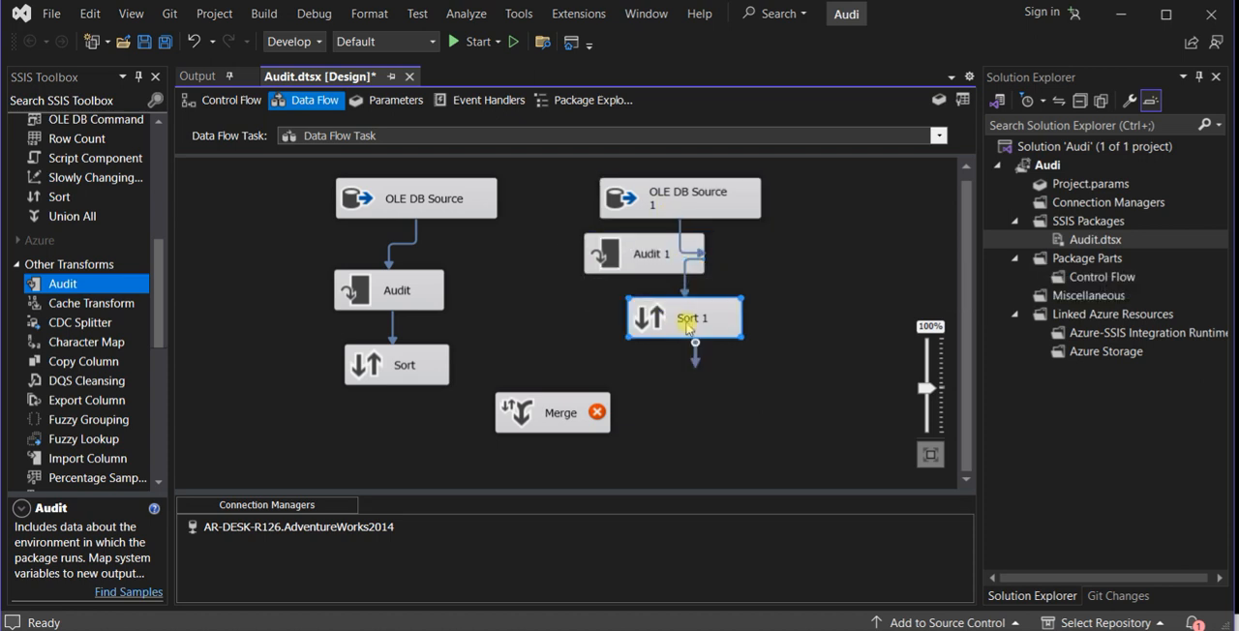
- Lower Merge and Sort 1, and align both Audit transformations beneath their OLE DB sources
click(930, 454)
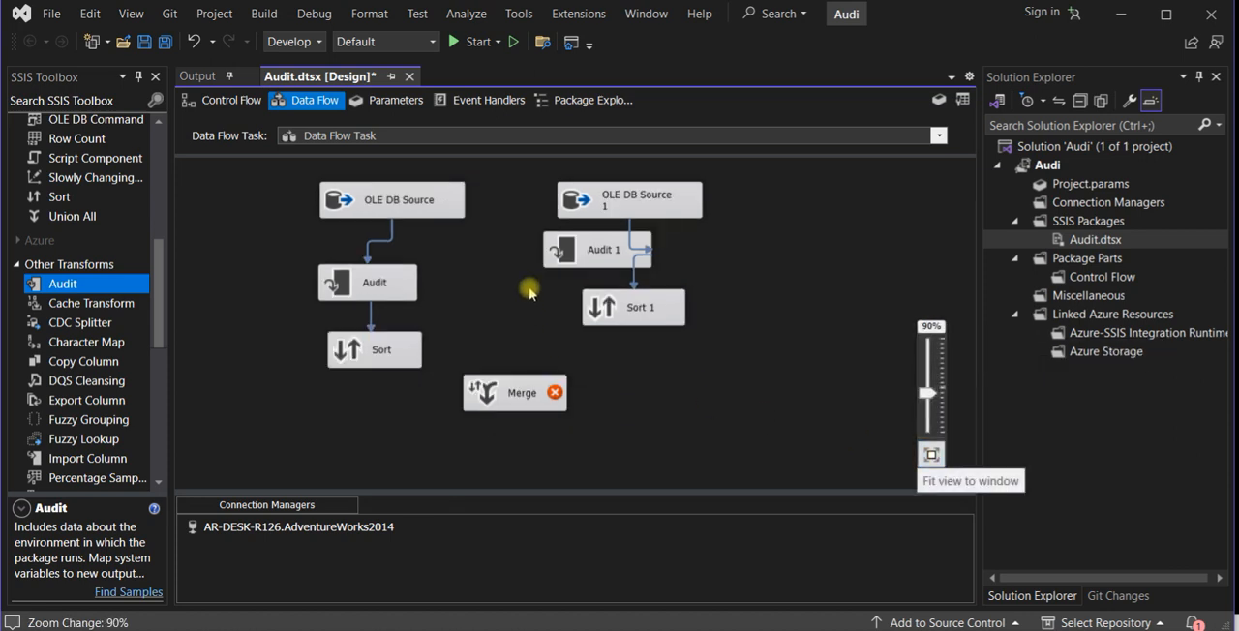
drag(553, 385, 547, 432)
drag(616, 302, 627, 348)
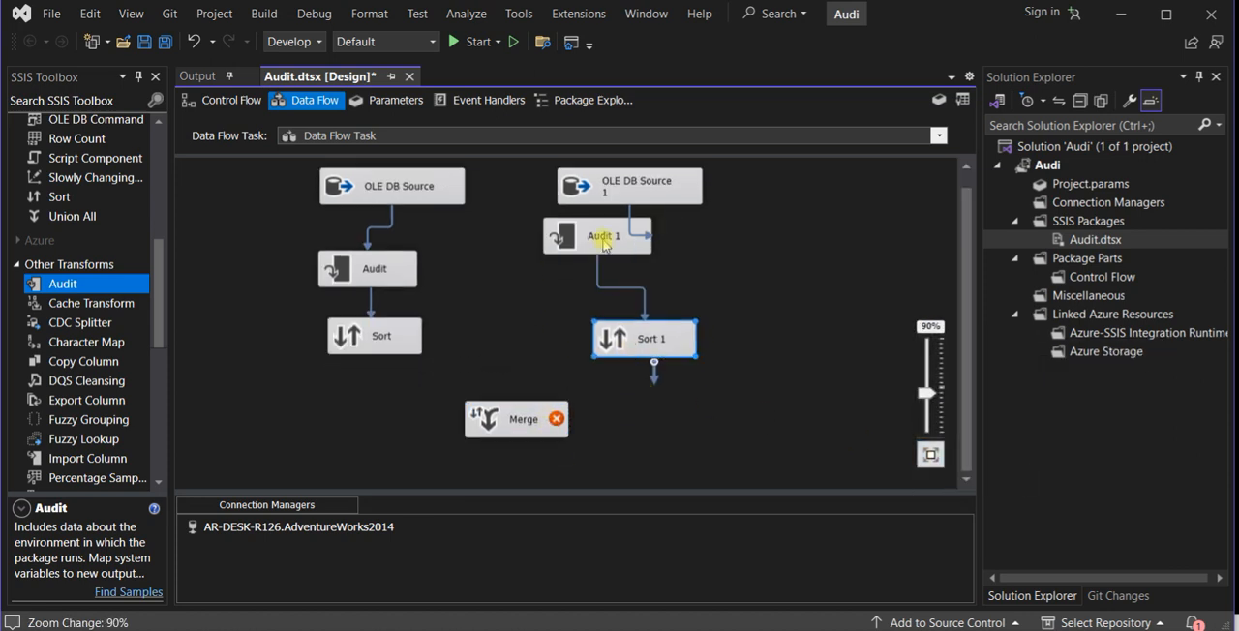
drag(605, 241, 638, 258)
drag(373, 271, 400, 270)
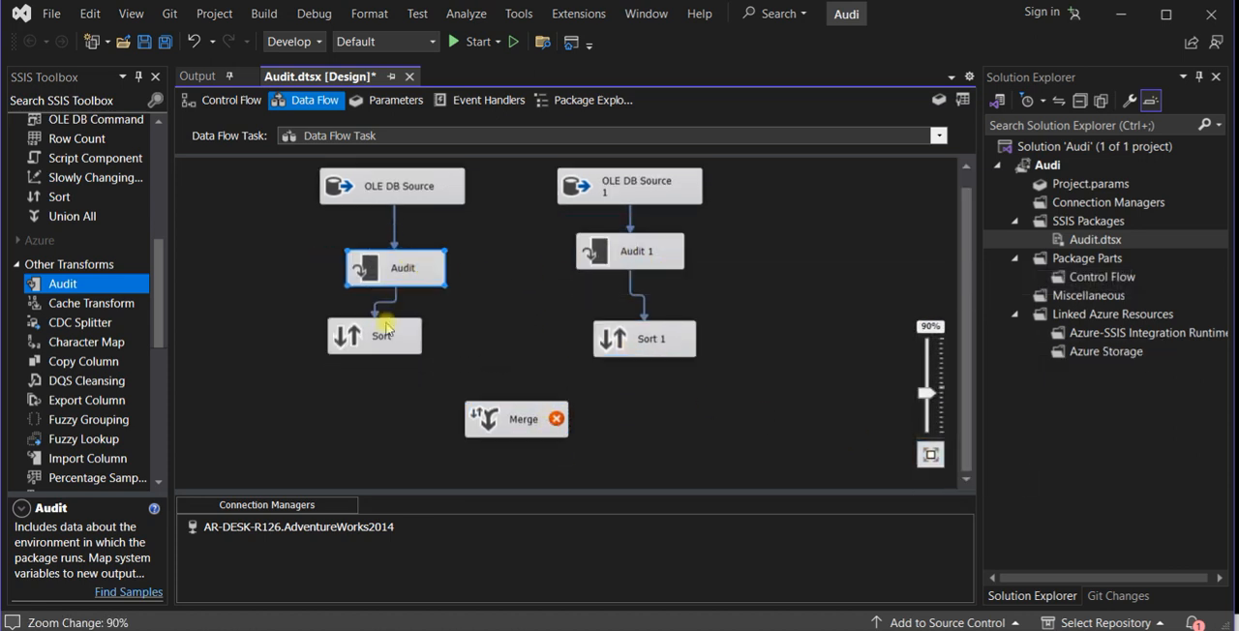
- Rearrange the data flow with both Sort transformations close together above Merge, the sources nearer each other, and the Audit transformations spread outward
drag(410, 340, 472, 345)
drag(603, 334, 577, 335)
drag(551, 419, 560, 435)
drag(607, 327, 600, 328)
drag(639, 237, 716, 253)
drag(614, 194, 600, 197)
drag(441, 185, 470, 188)
drag(438, 249, 418, 251)
drag(474, 329, 482, 332)
drag(580, 336, 572, 351)
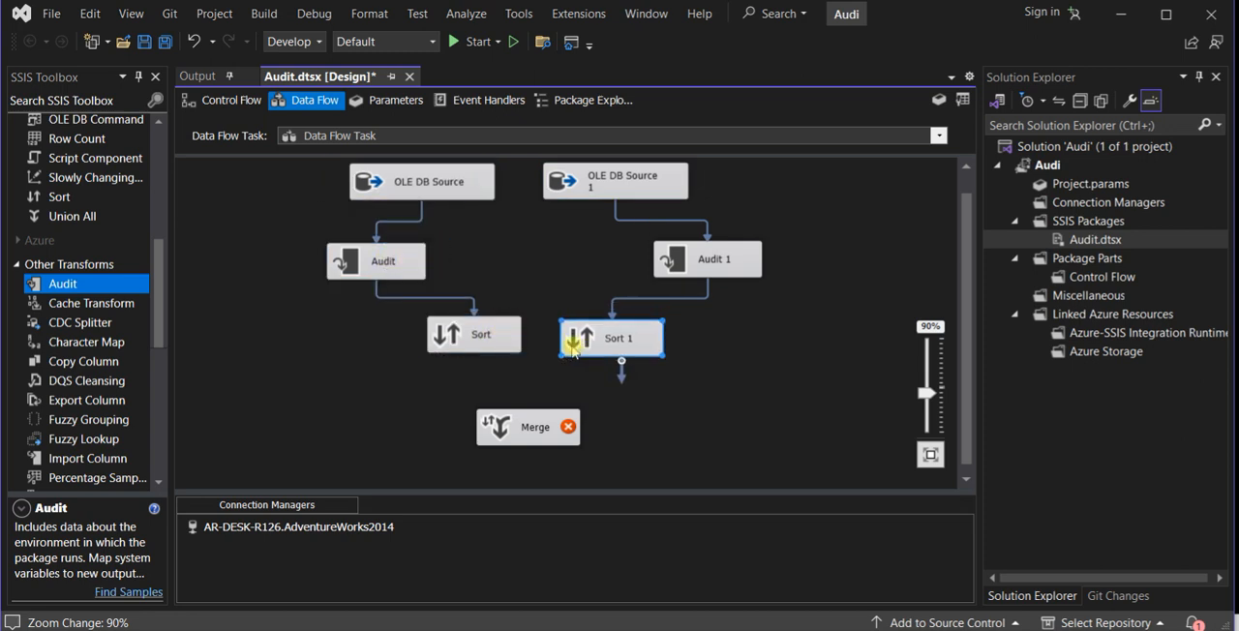
drag(488, 342, 490, 346)
double_click(487, 342)
drag(713, 170, 732, 155)
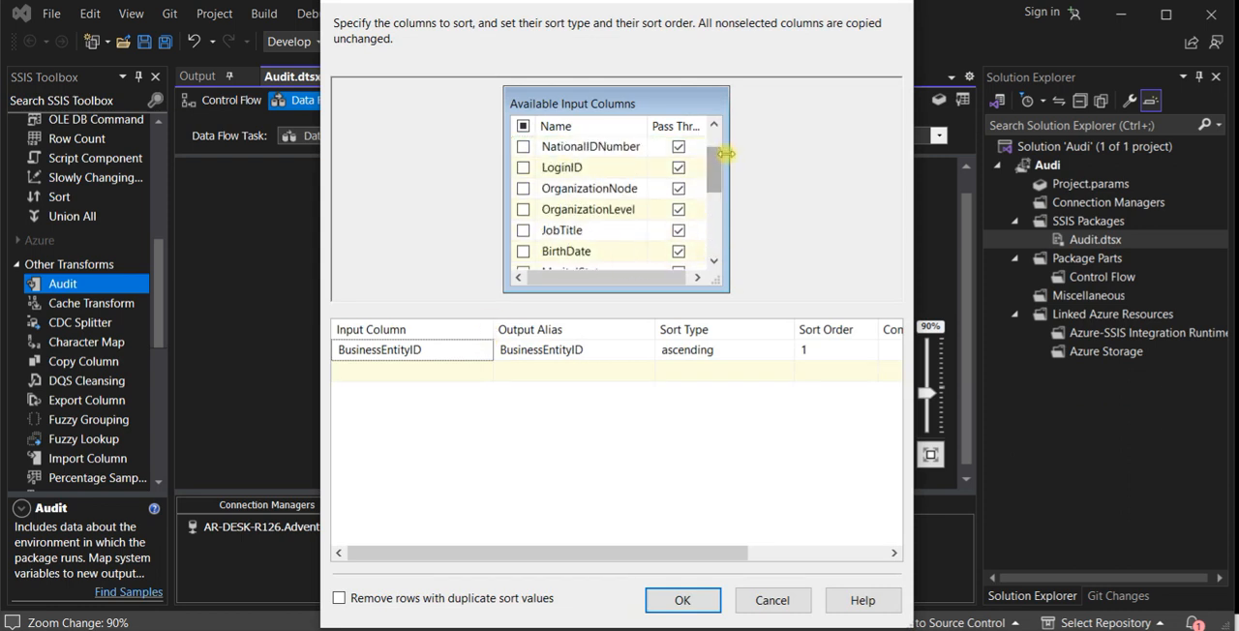
click(771, 600)
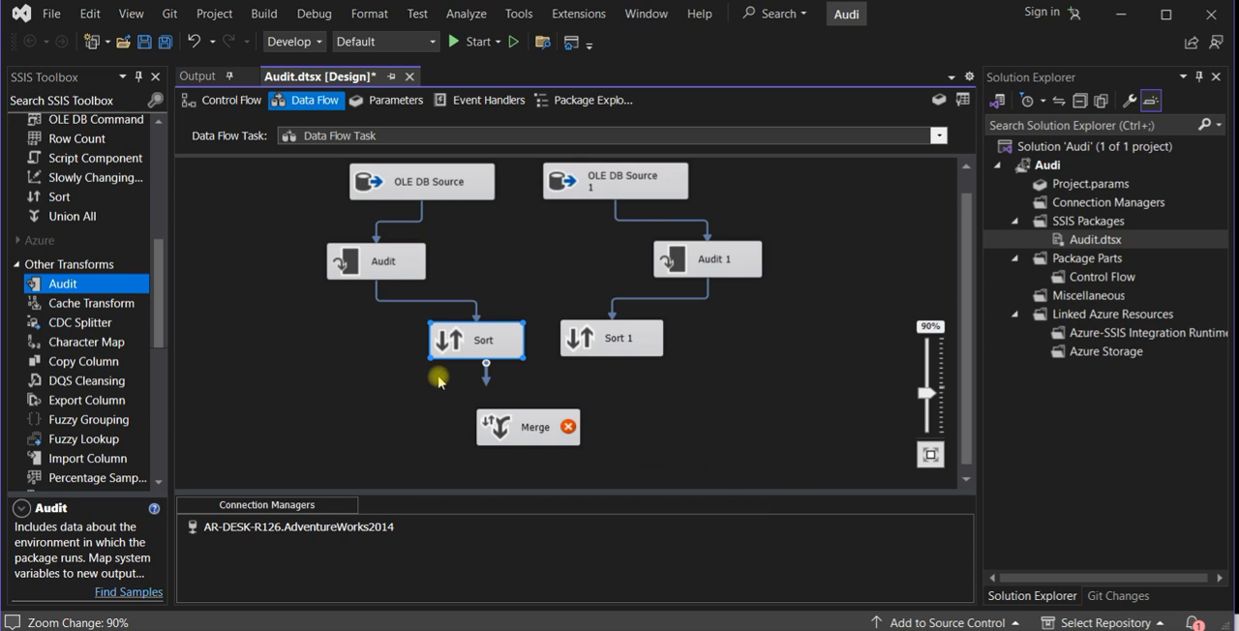
- Configure the first Audit transformation to output the Package name, Machine name and Execution start time audit types
double_click(382, 265)
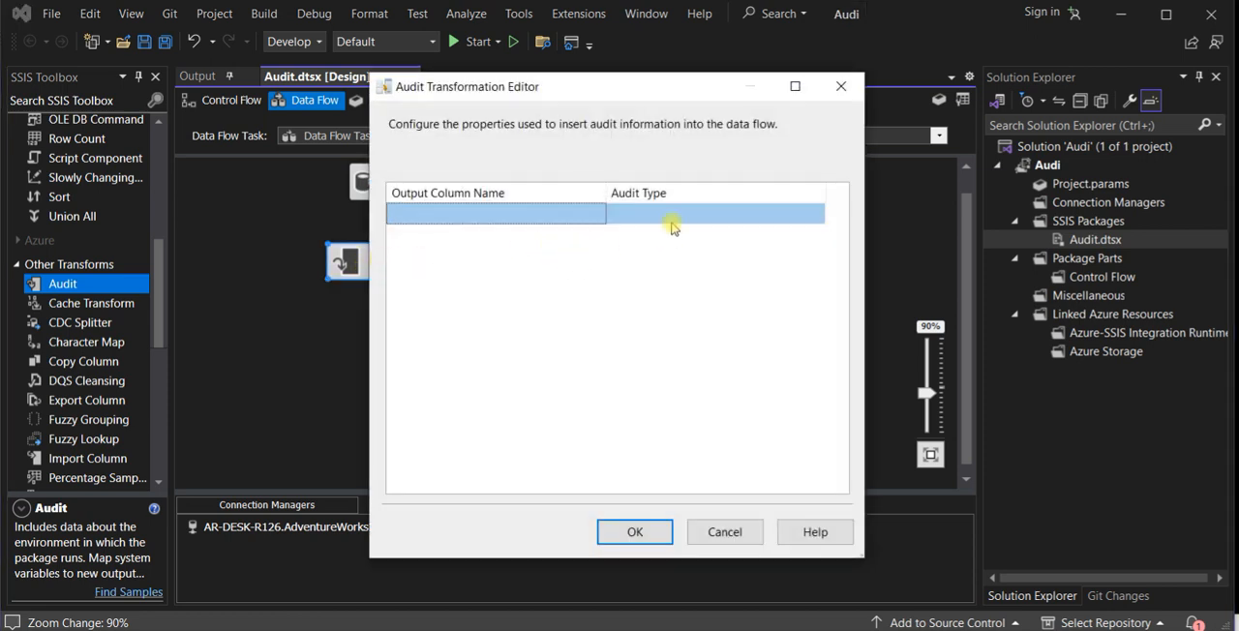
click(672, 228)
click(816, 213)
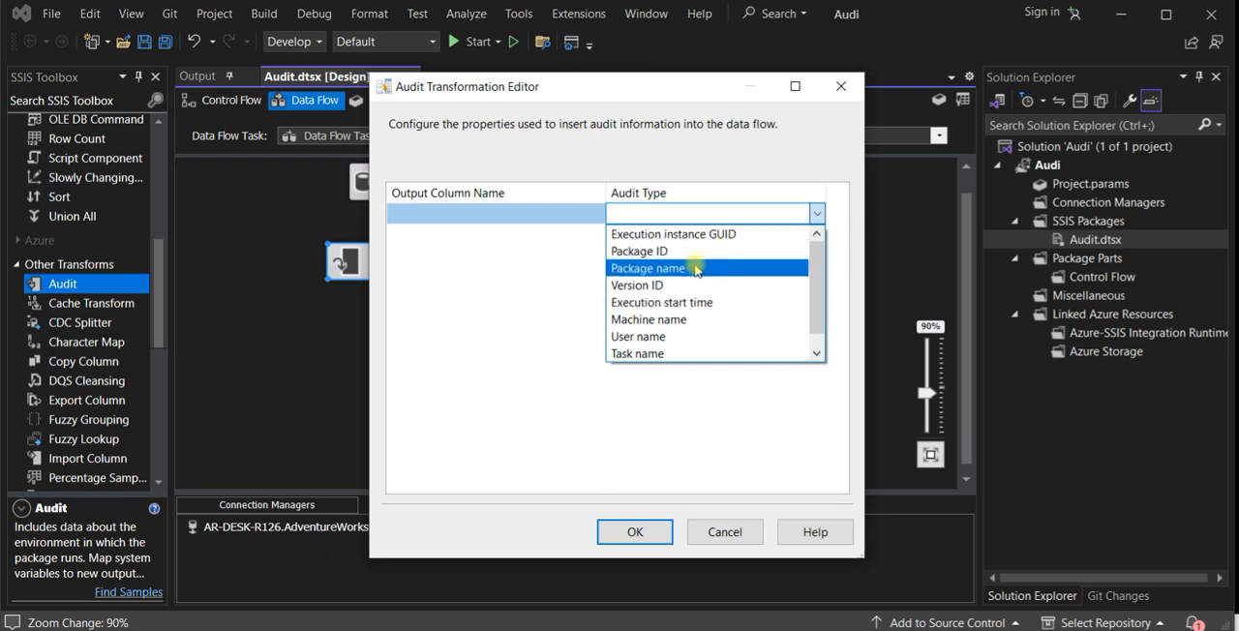
click(694, 268)
click(811, 235)
click(817, 235)
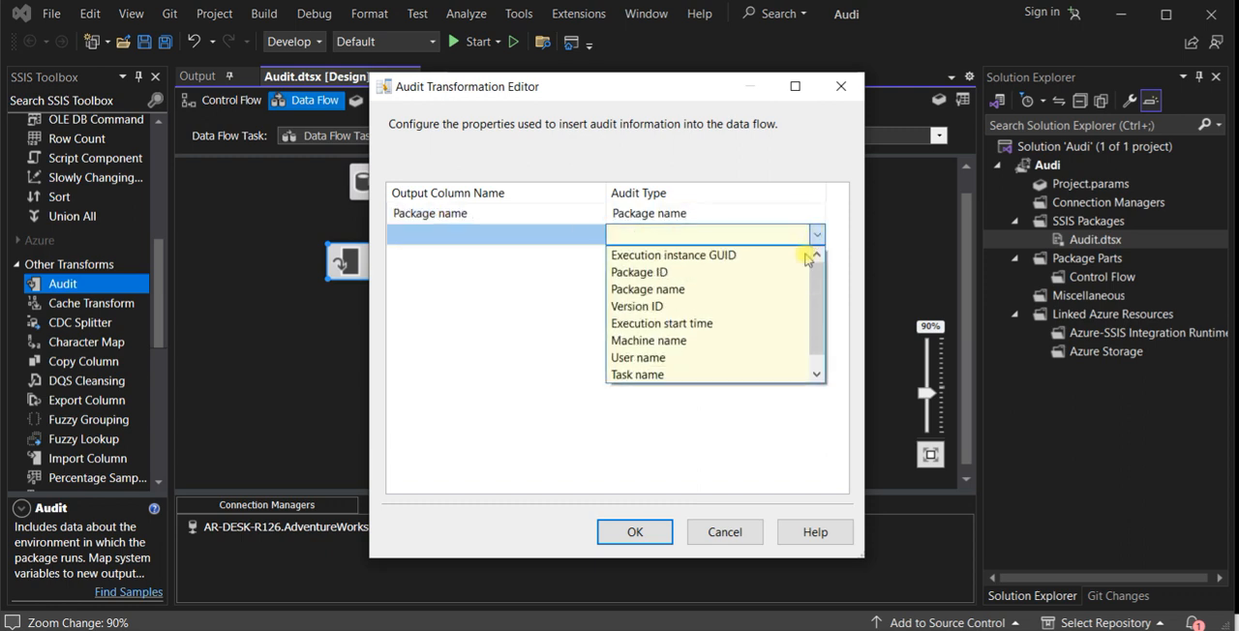
click(726, 340)
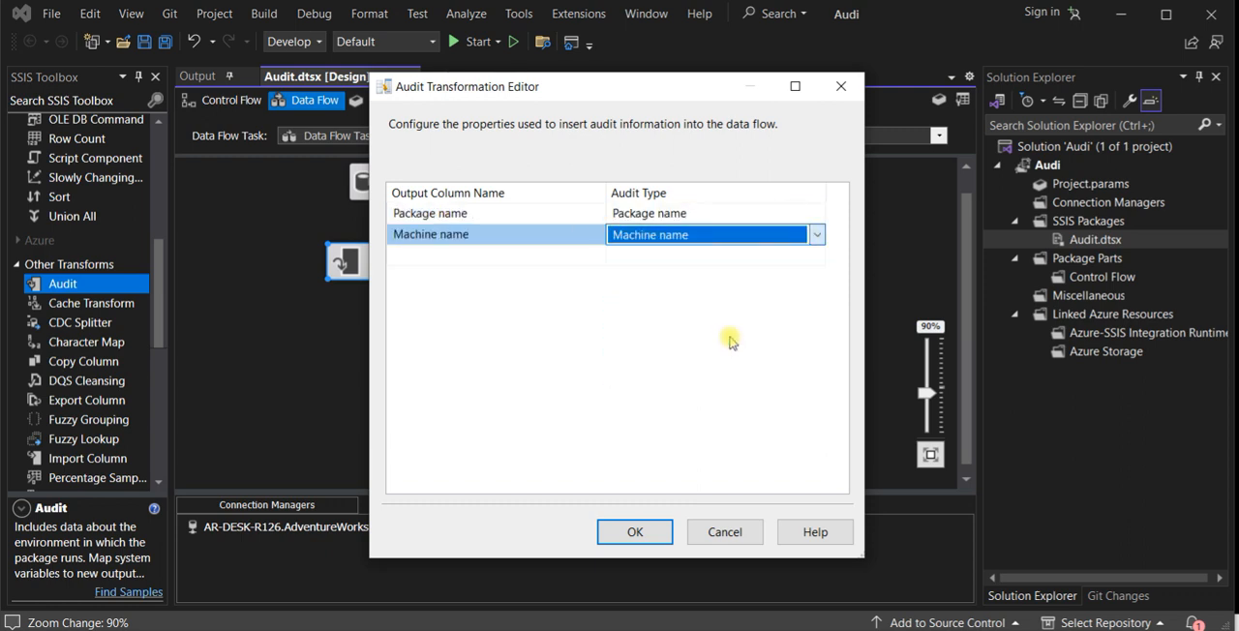
click(811, 255)
click(816, 254)
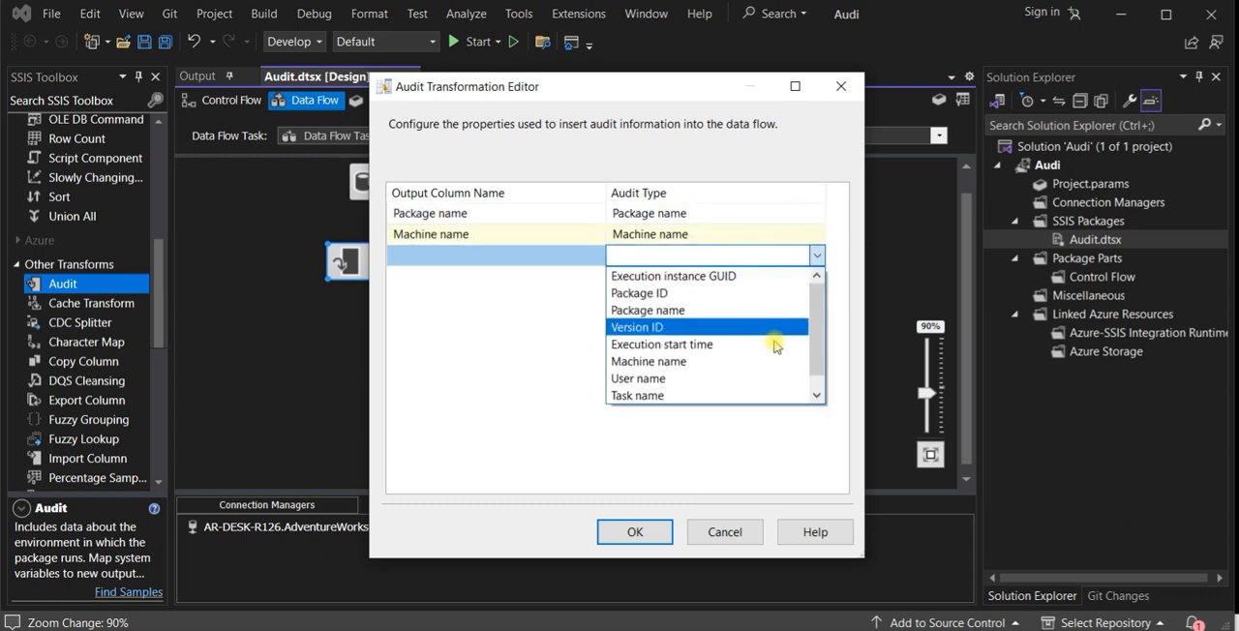
click(723, 344)
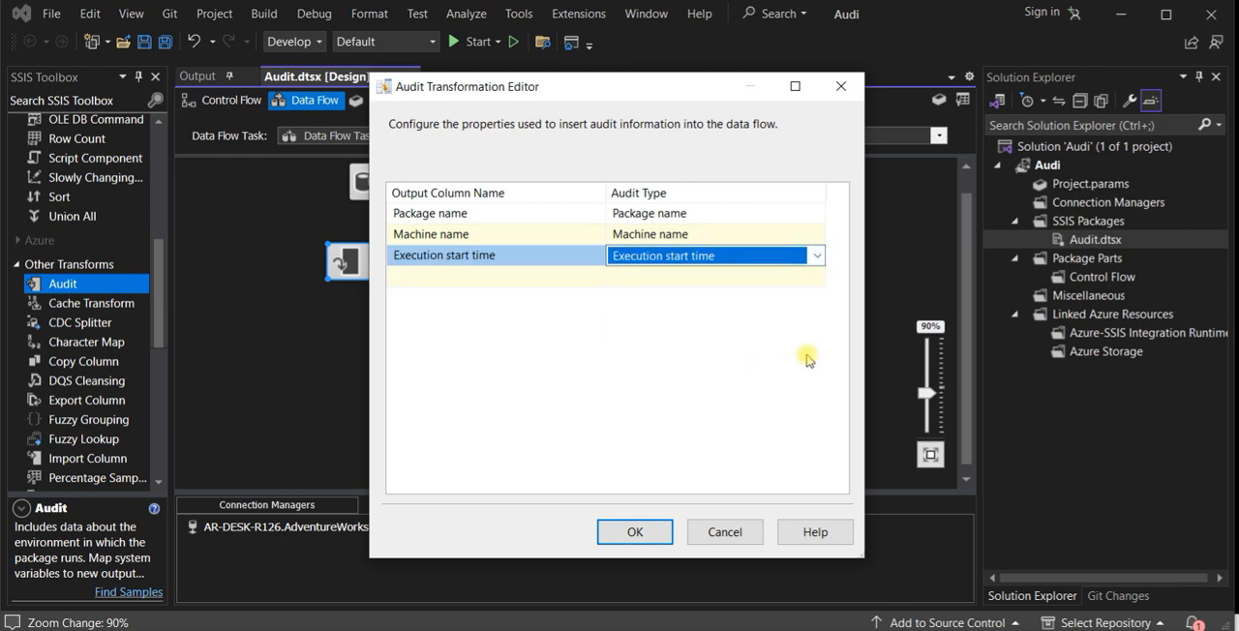
click(636, 532)
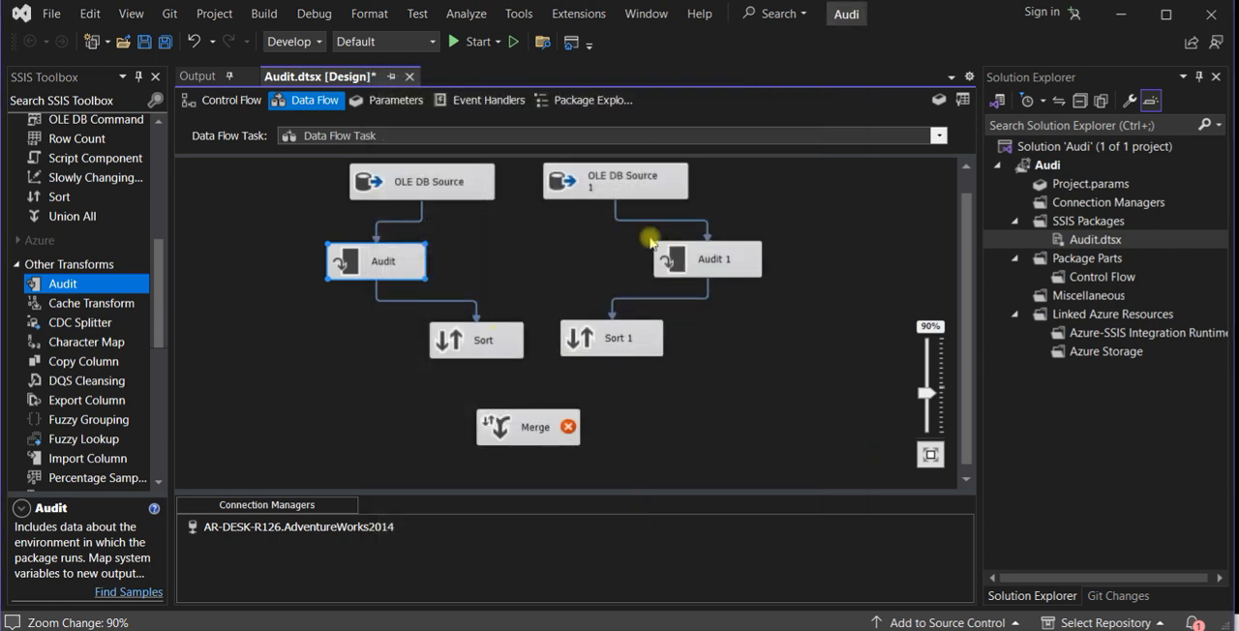
- Configure Audit 1 with the same three audit types: Package name, Machine name and Execution start time
double_click(698, 271)
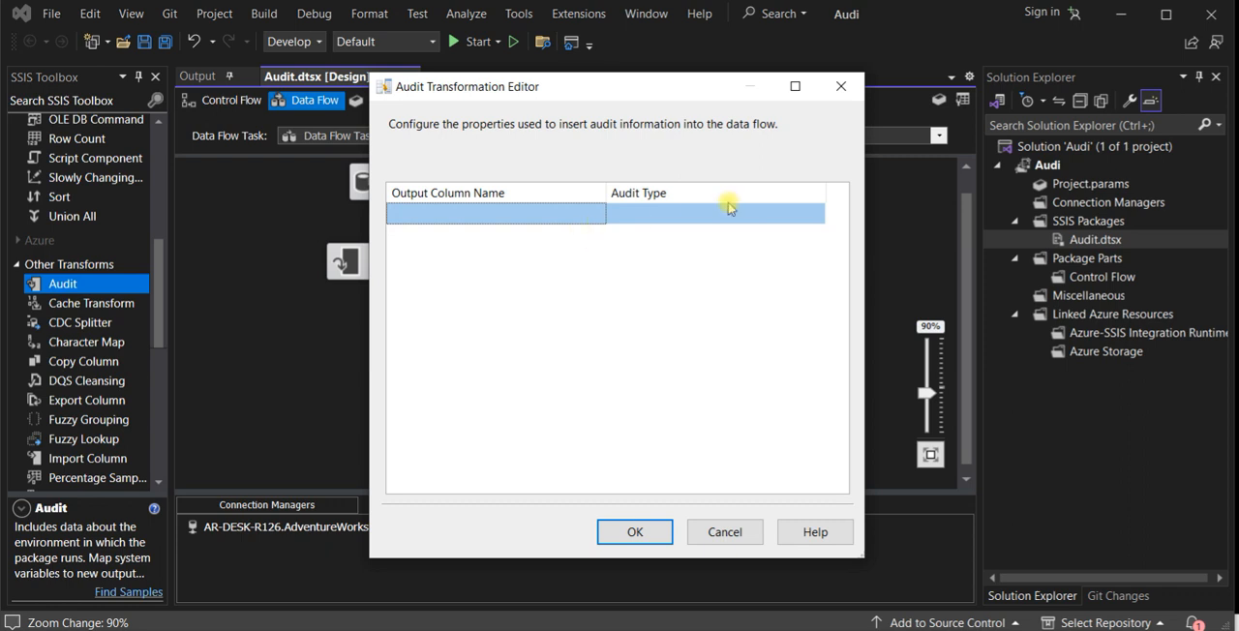
click(740, 215)
click(765, 215)
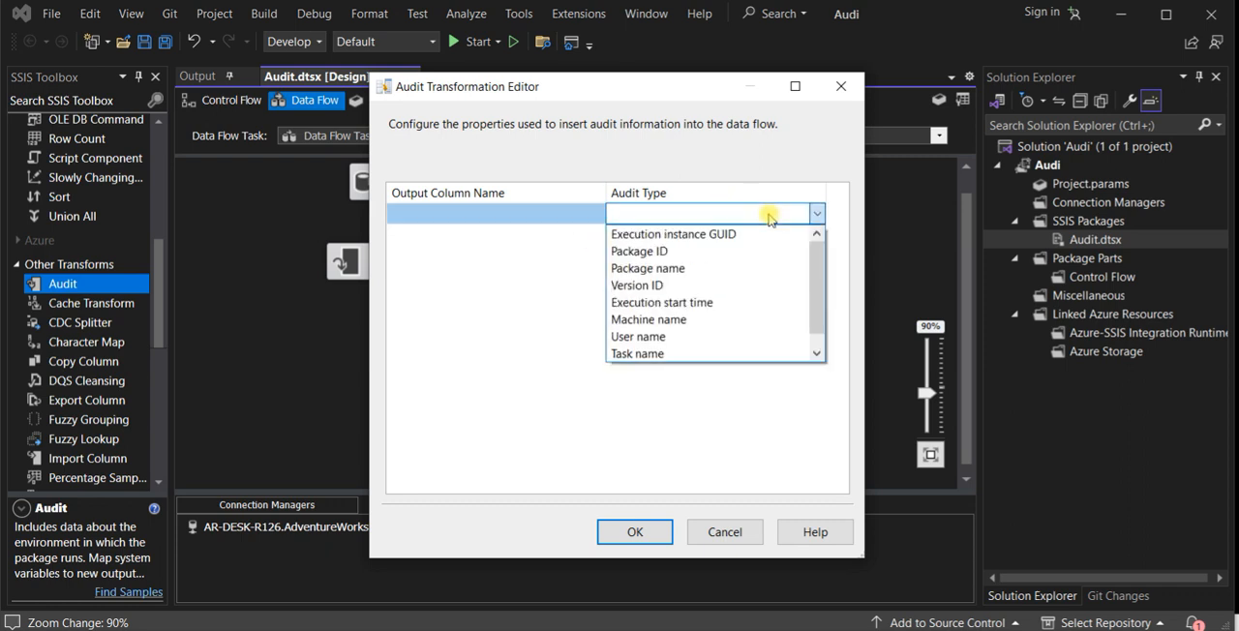
click(677, 268)
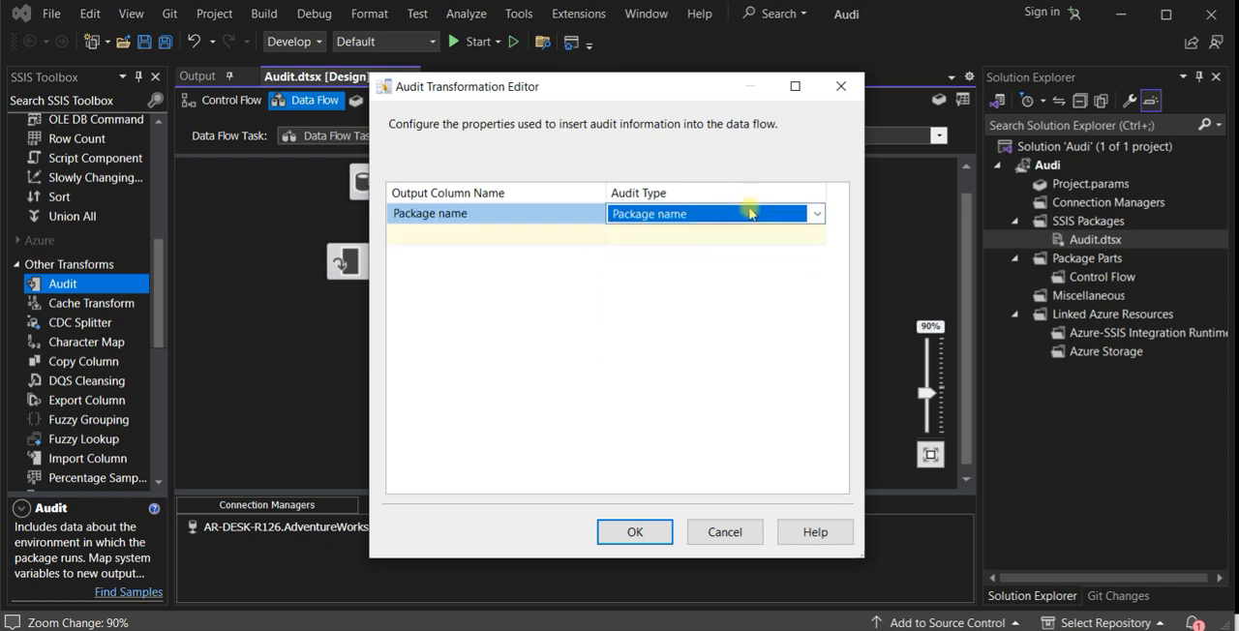
click(806, 241)
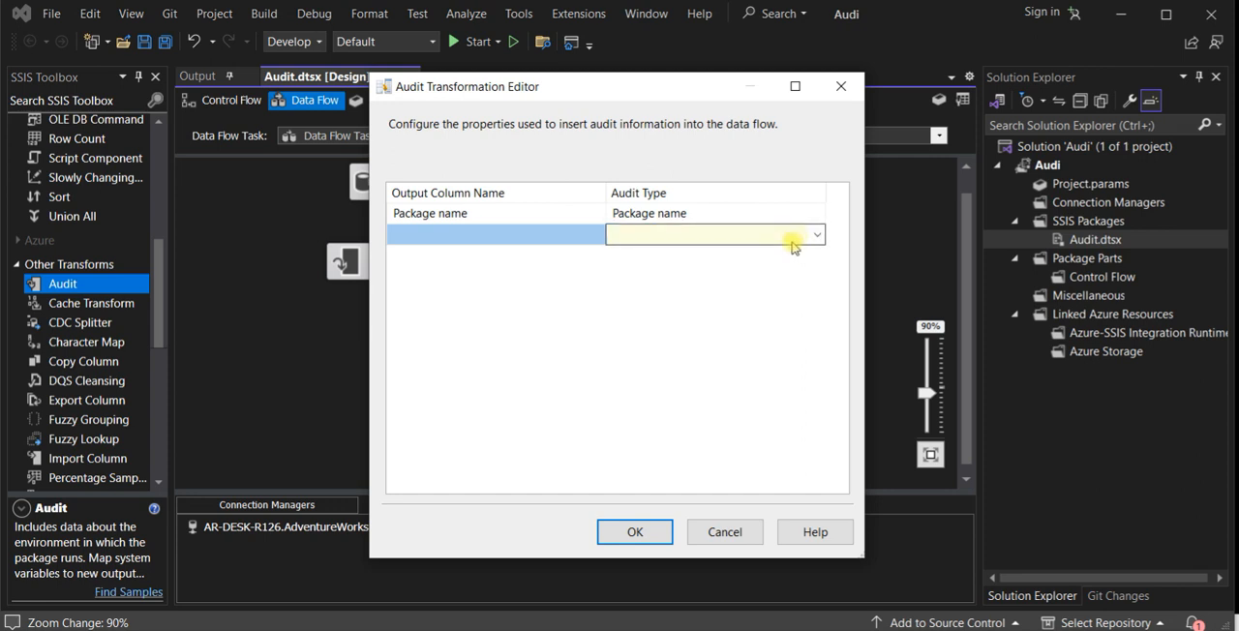
click(797, 241)
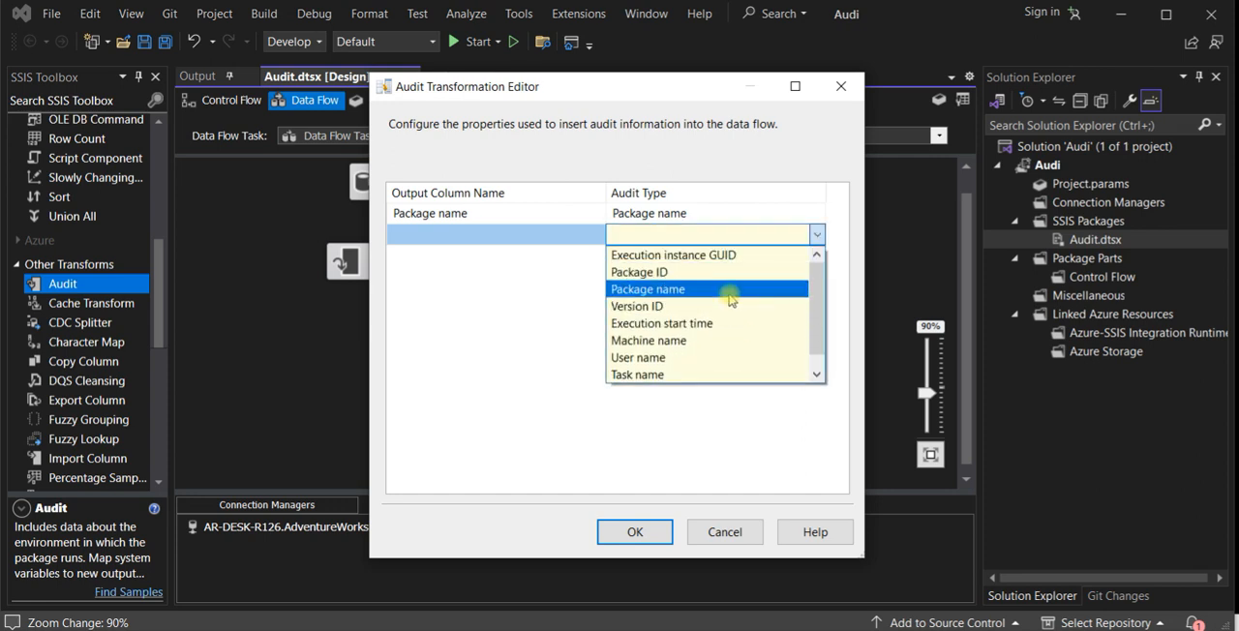
click(721, 341)
click(771, 256)
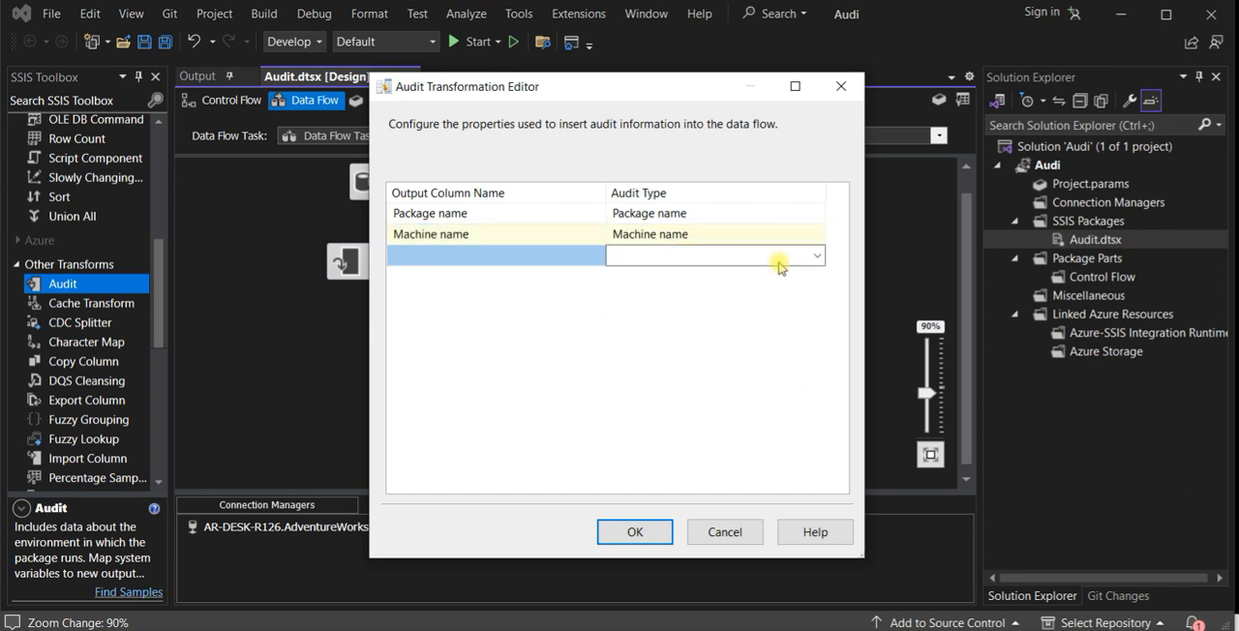
click(771, 256)
click(744, 344)
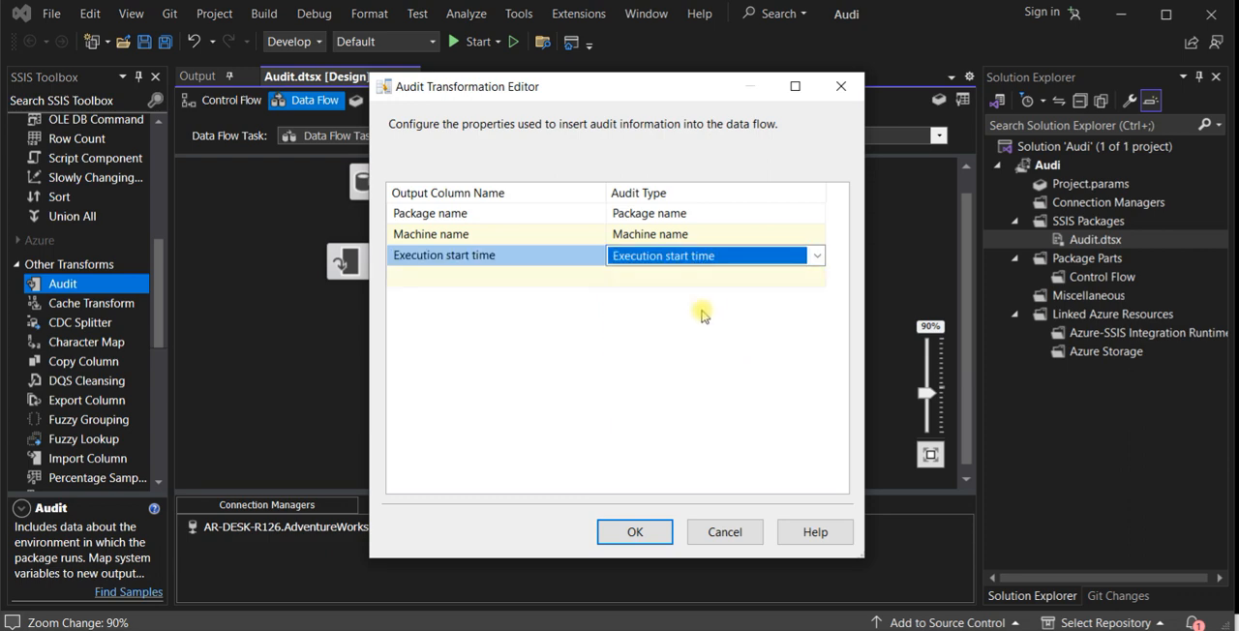
click(634, 528)
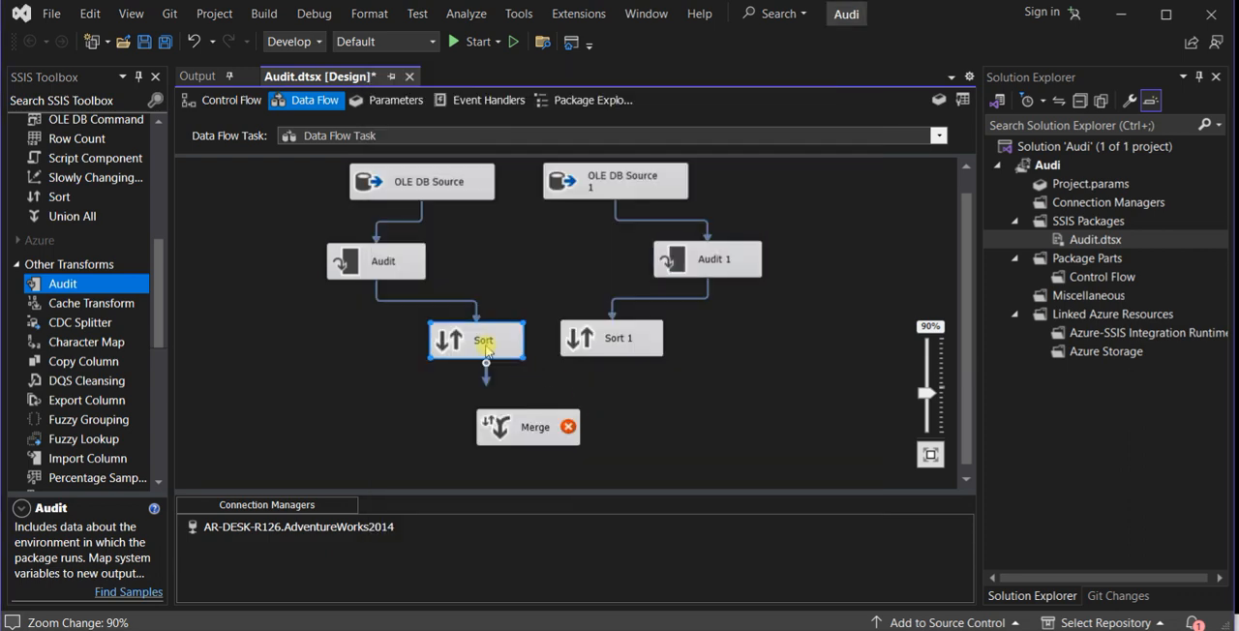
- Set the Sort transformation to pass through the Package name, Machine name and Execution start time columns
double_click(487, 346)
drag(714, 158, 713, 244)
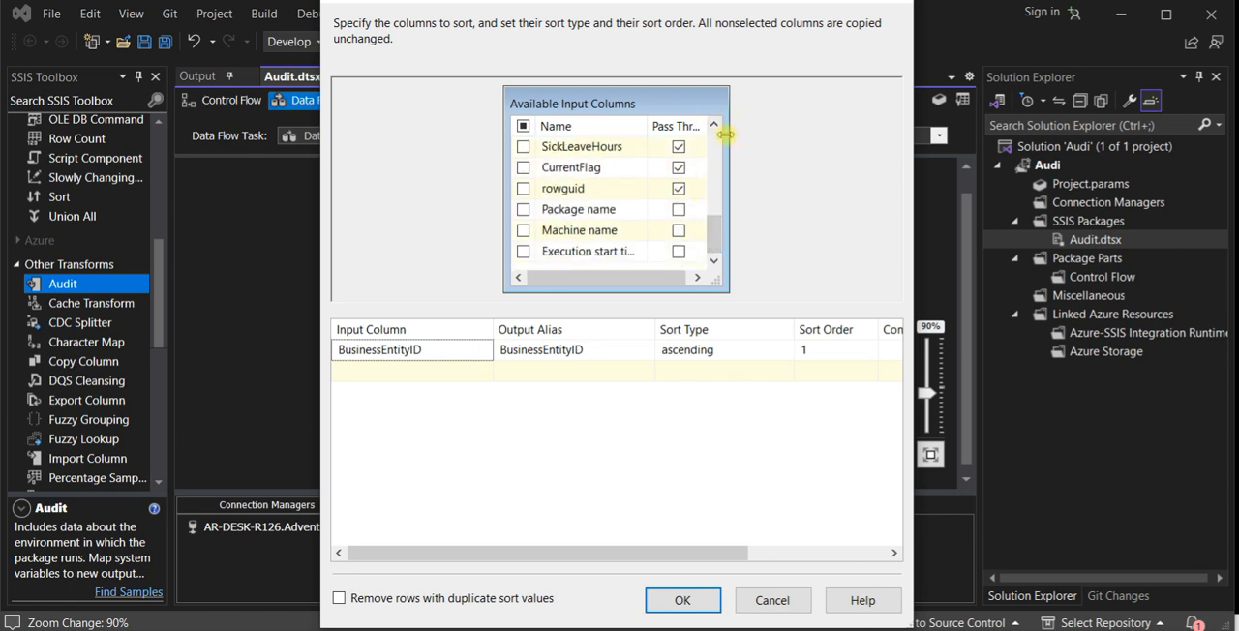
drag(725, 134, 811, 145)
drag(711, 125, 745, 125)
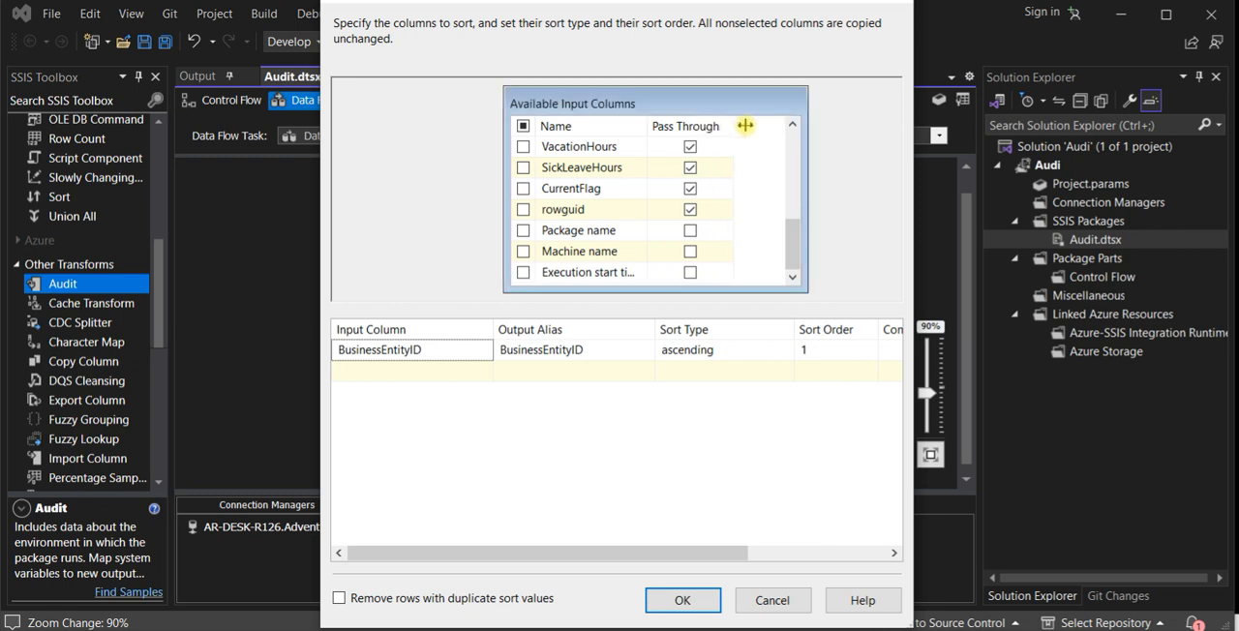
click(695, 231)
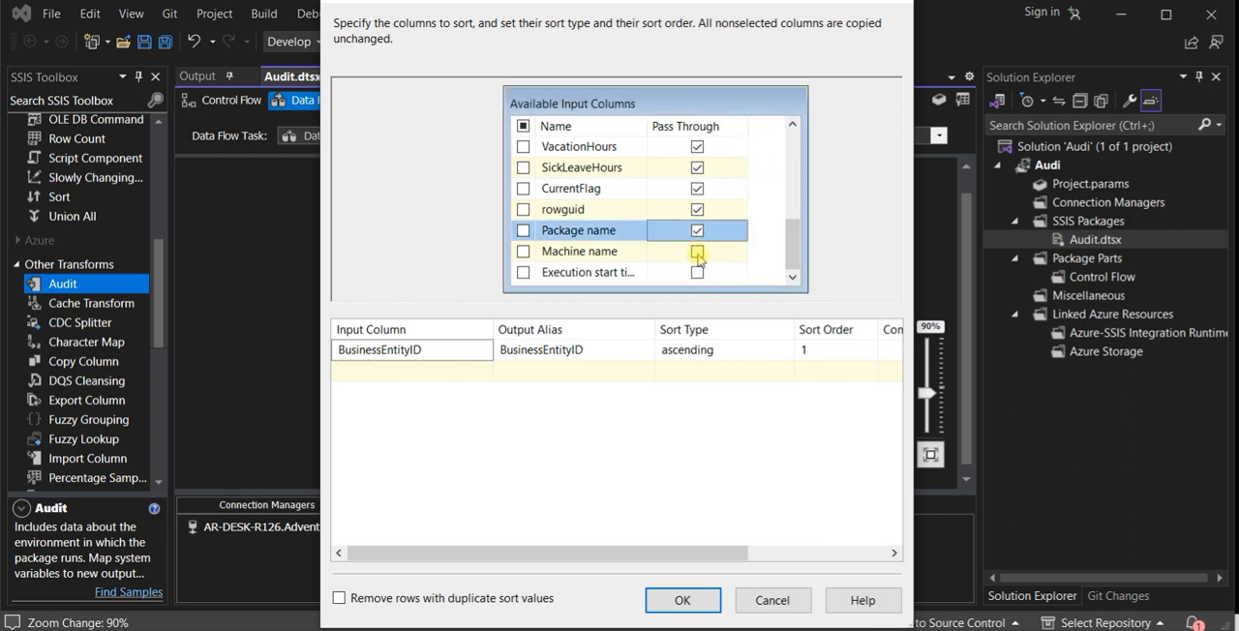
click(697, 251)
click(696, 273)
click(714, 609)
- Enable pass-through for the audit columns in Sort 1, including Package name and Machine name
double_click(680, 264)
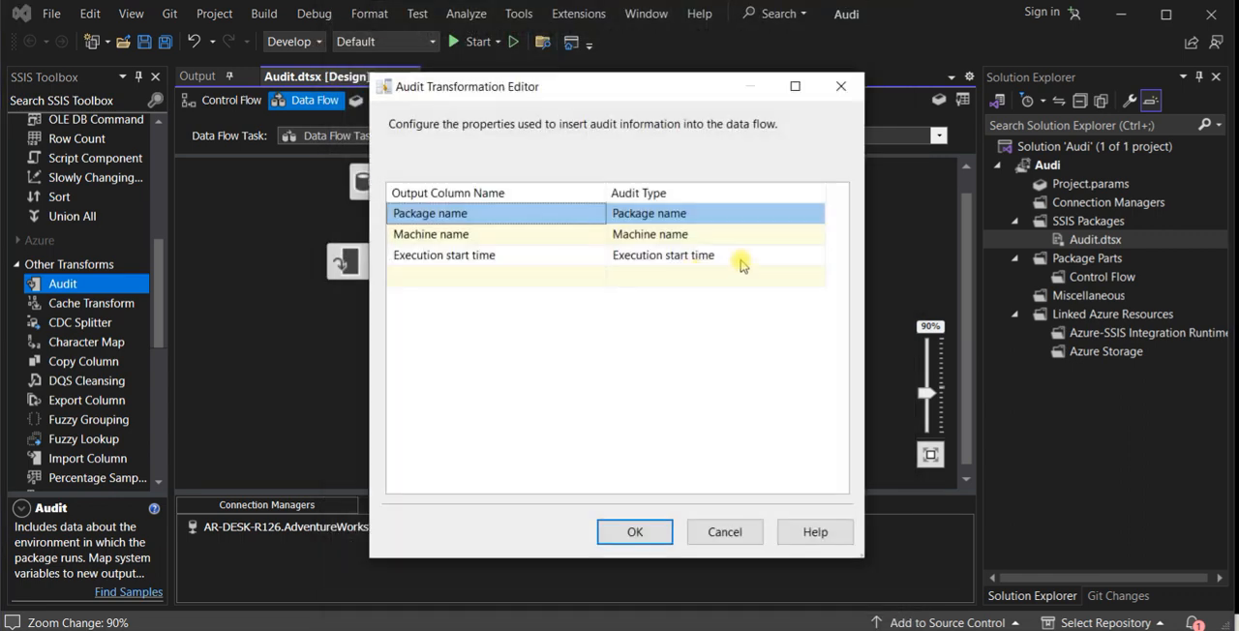
click(725, 531)
click(646, 348)
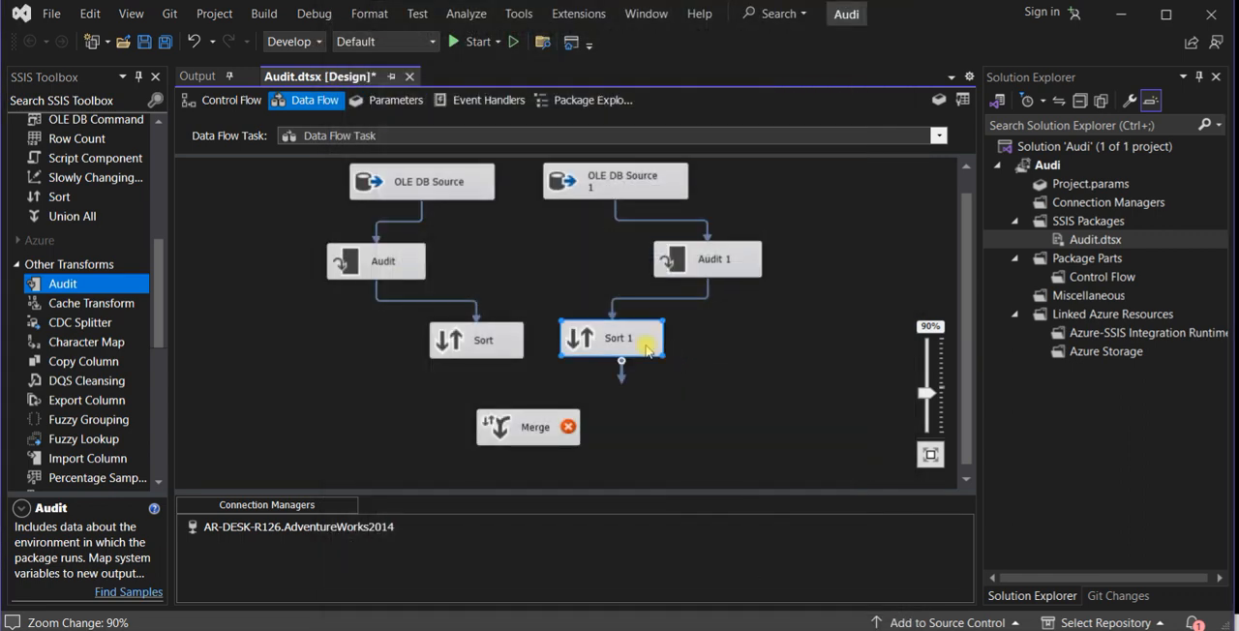
double_click(646, 348)
scroll(719, 252, down, 4)
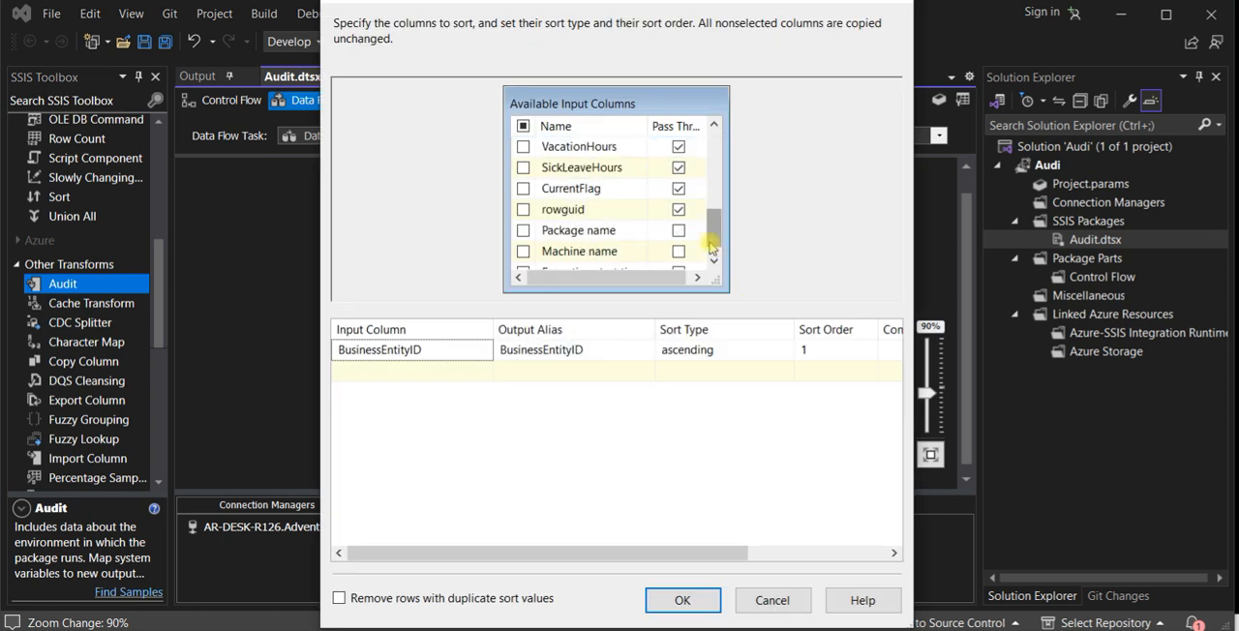
click(678, 230)
click(678, 250)
click(713, 259)
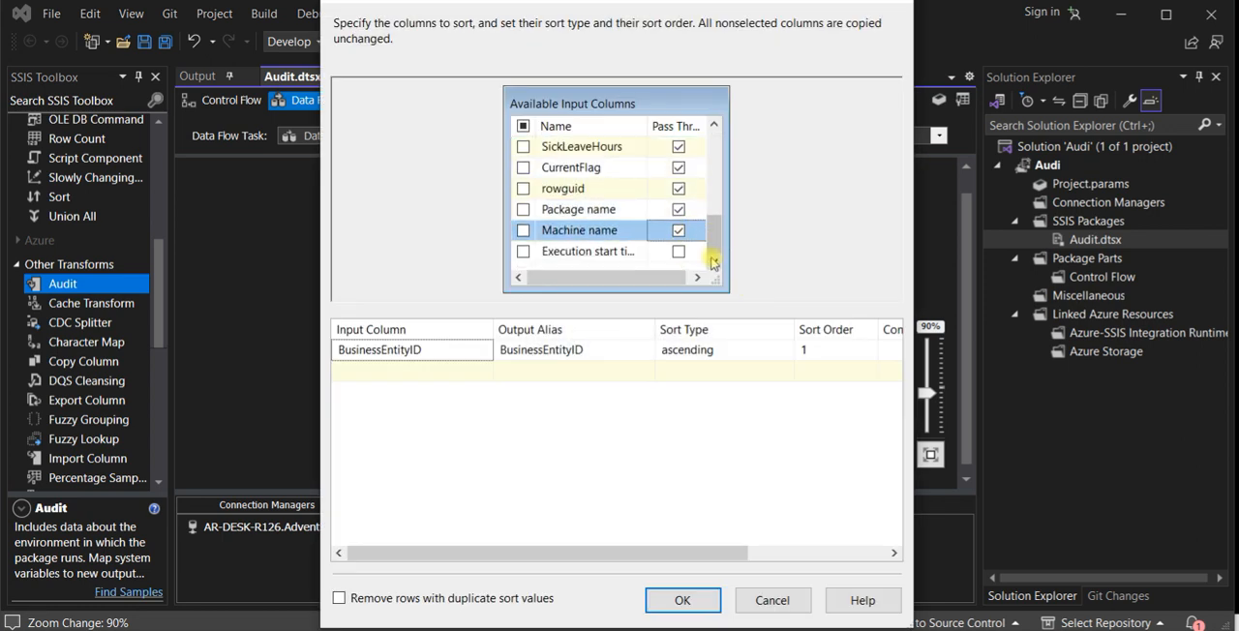
click(694, 598)
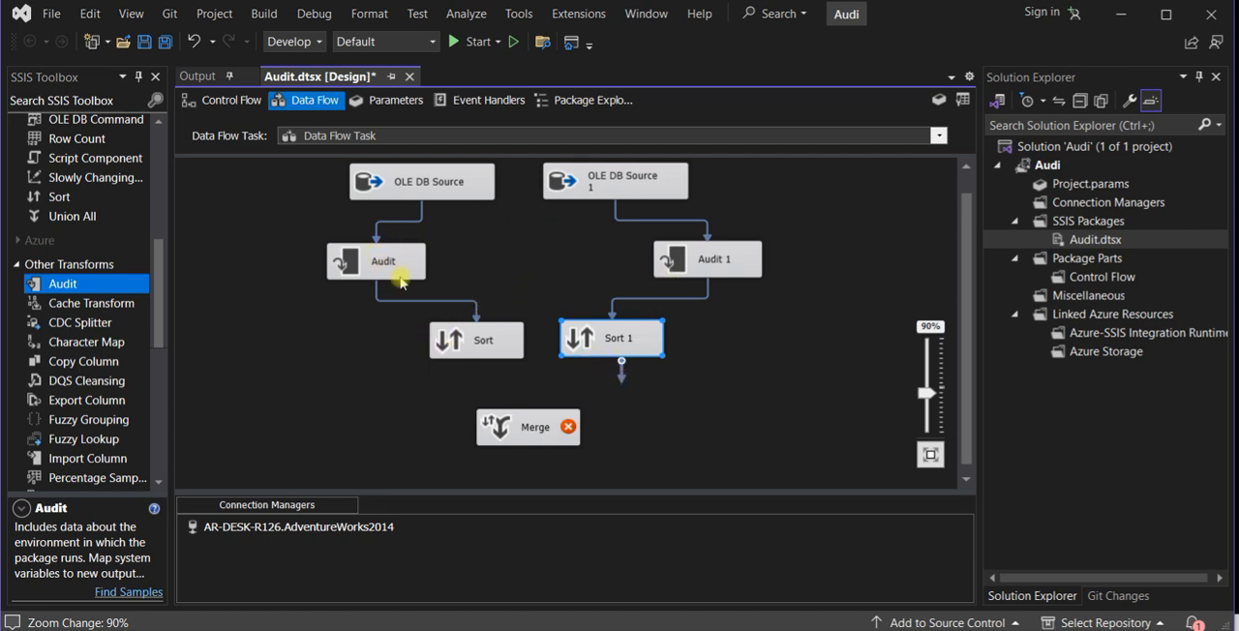
- Connect the outputs of Sort 1 and Sort to the two inputs of Merge
click(617, 338)
drag(620, 380, 512, 421)
click(667, 387)
click(615, 408)
key(Return)
click(479, 353)
drag(485, 374, 528, 437)
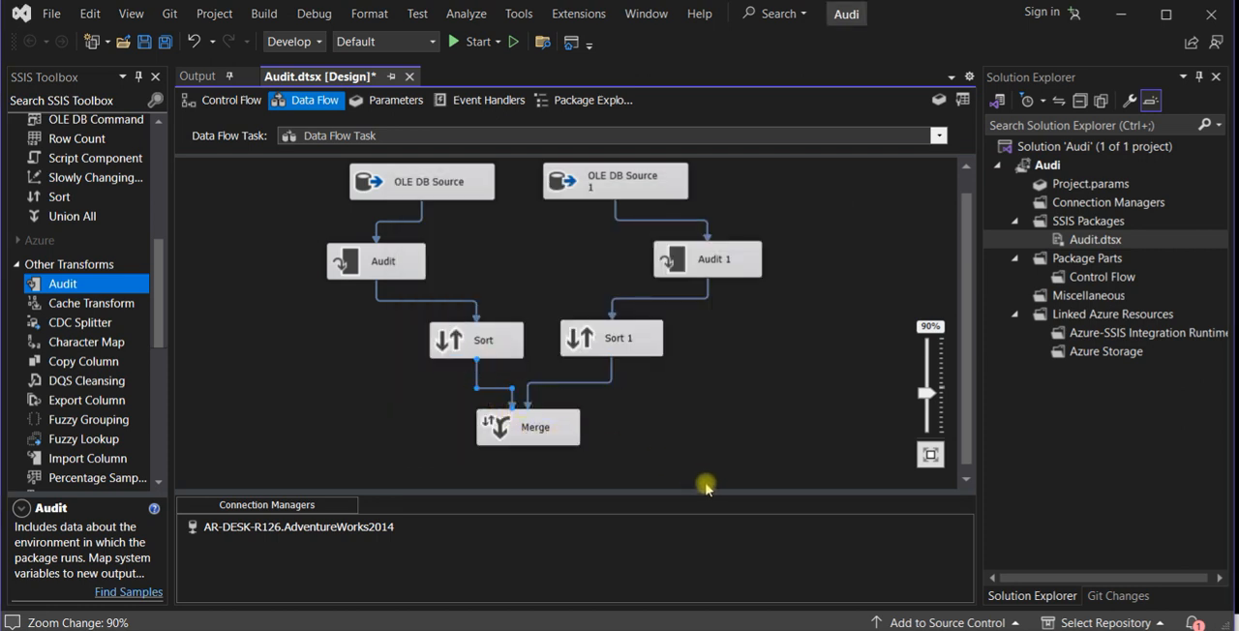
- Enlarge the design area, add a Derived Column transformation below Merge, and connect the Merge output to it
drag(706, 493, 722, 580)
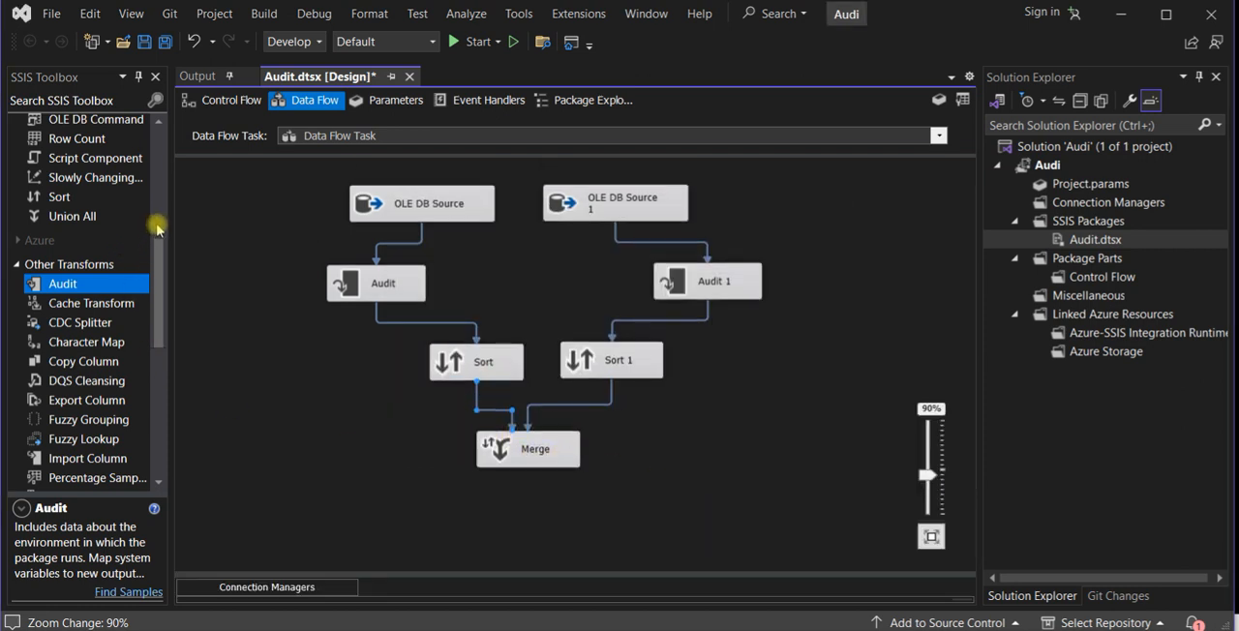
scroll(145, 234, up, 5)
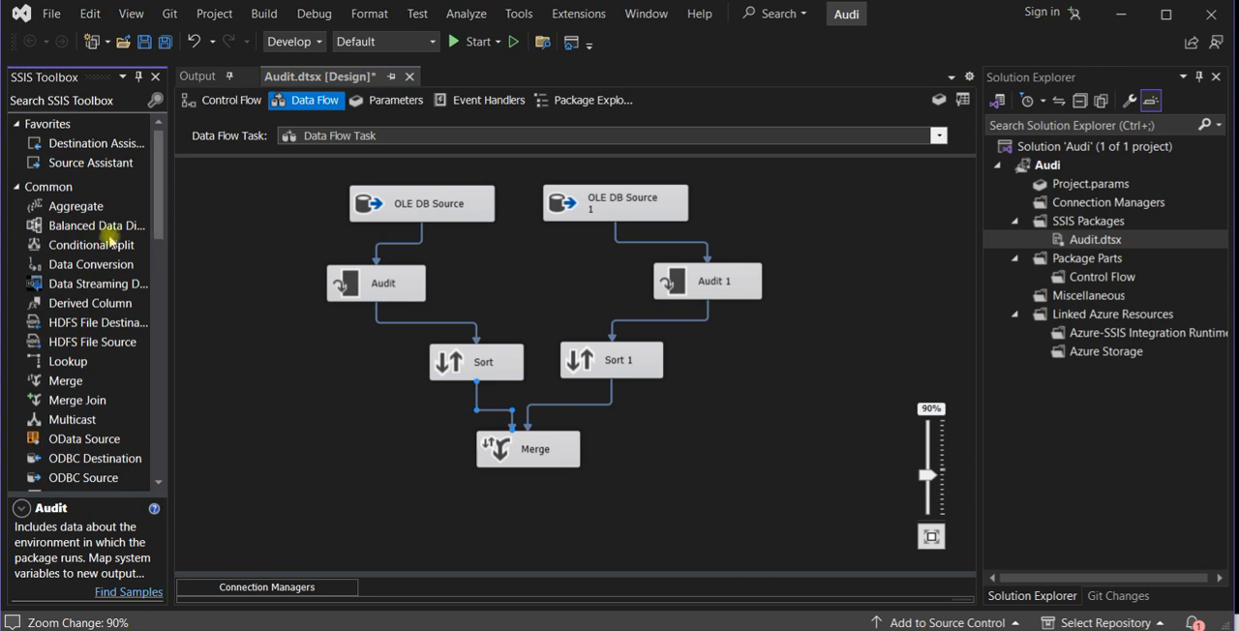
click(97, 303)
click(507, 523)
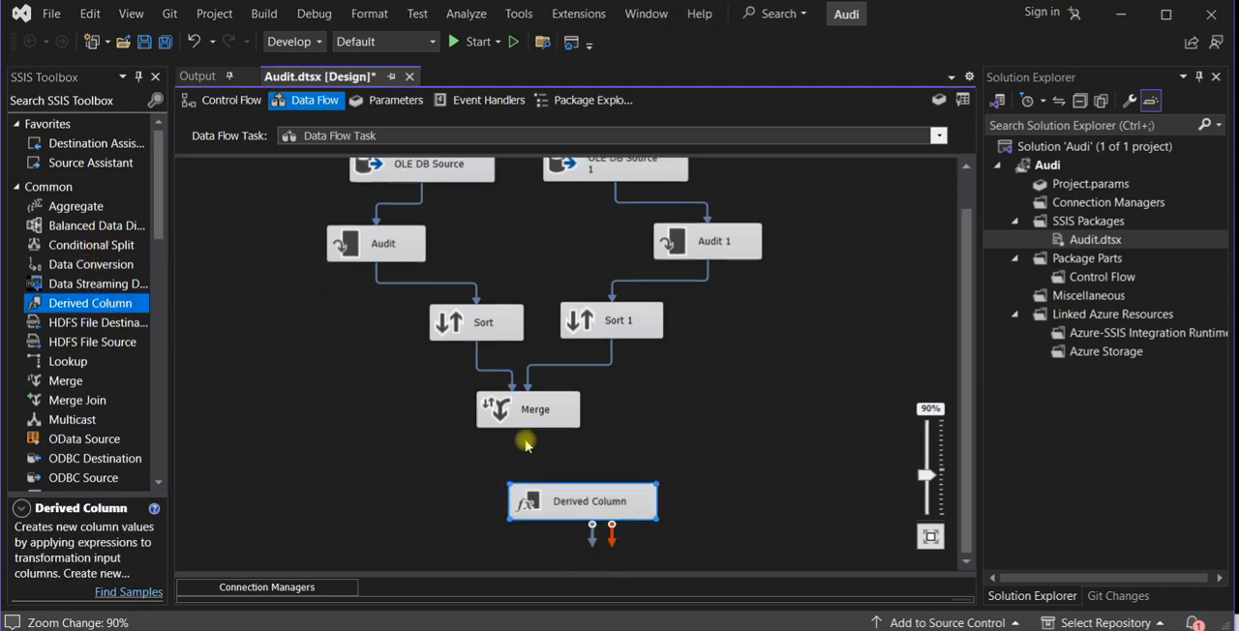
drag(553, 491, 520, 500)
click(513, 411)
click(502, 517)
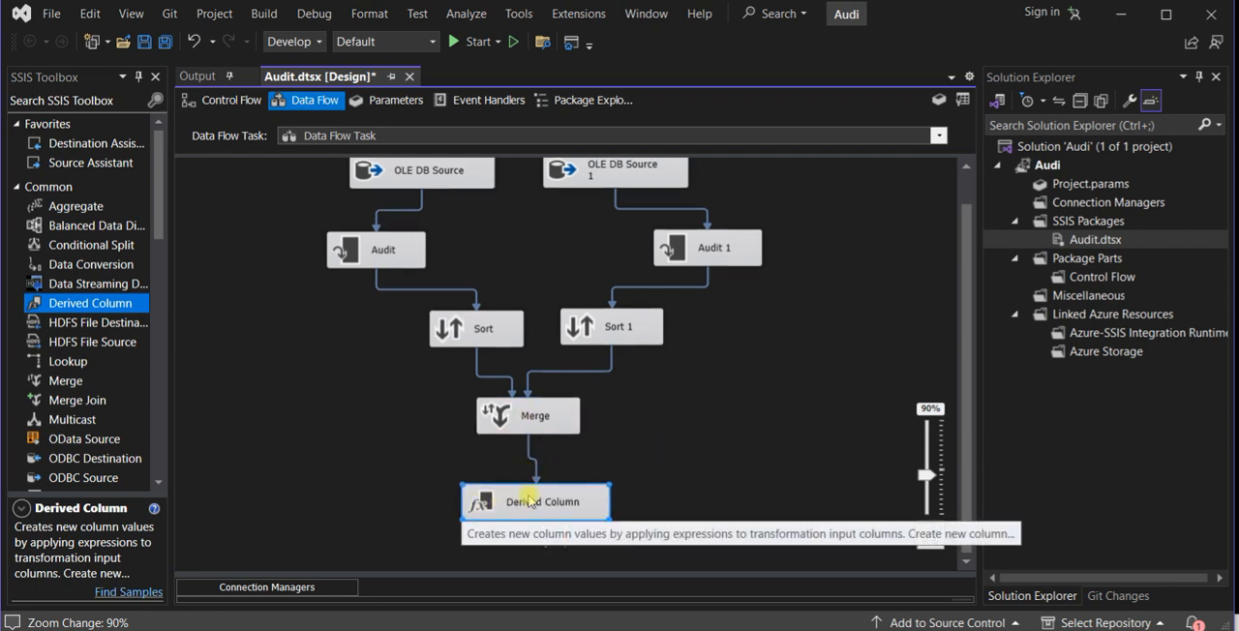
- Lower Derived Column slightly and enable a data viewer on the path from Merge to it
click(530, 450)
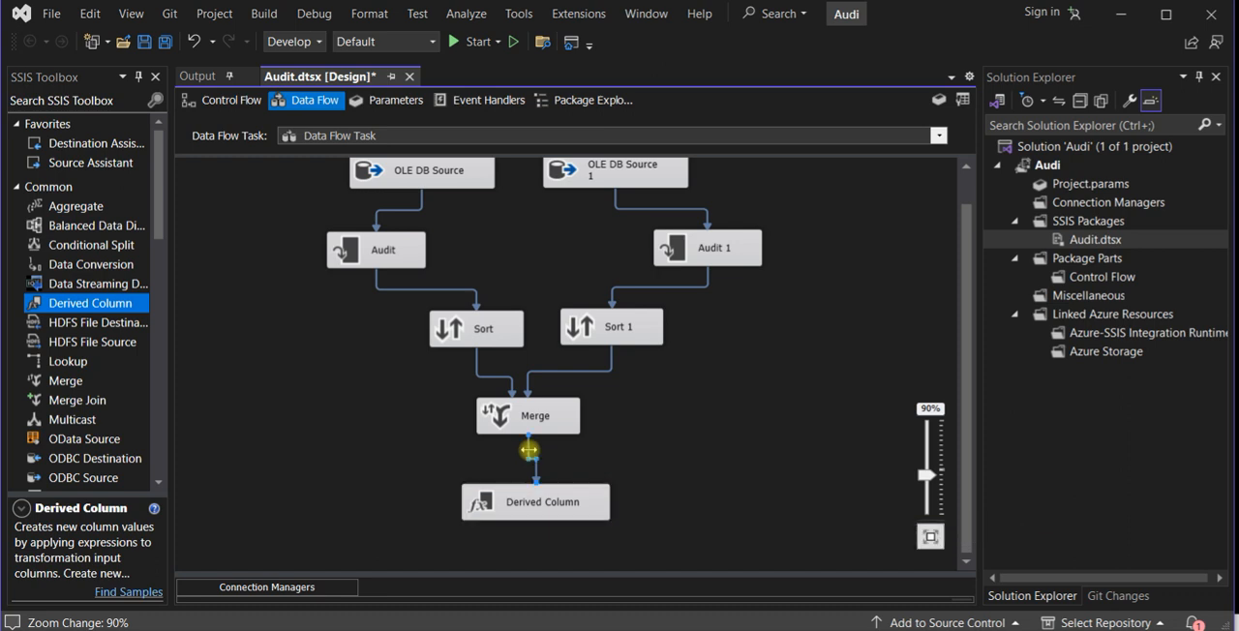
drag(535, 507, 537, 525)
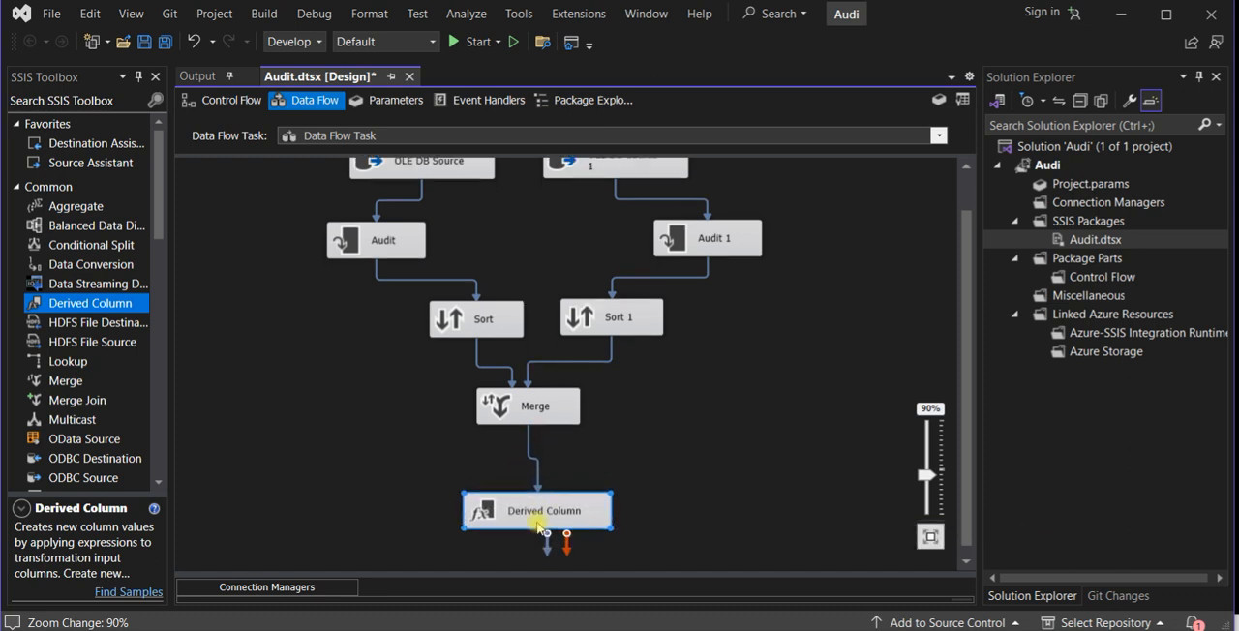
click(528, 449)
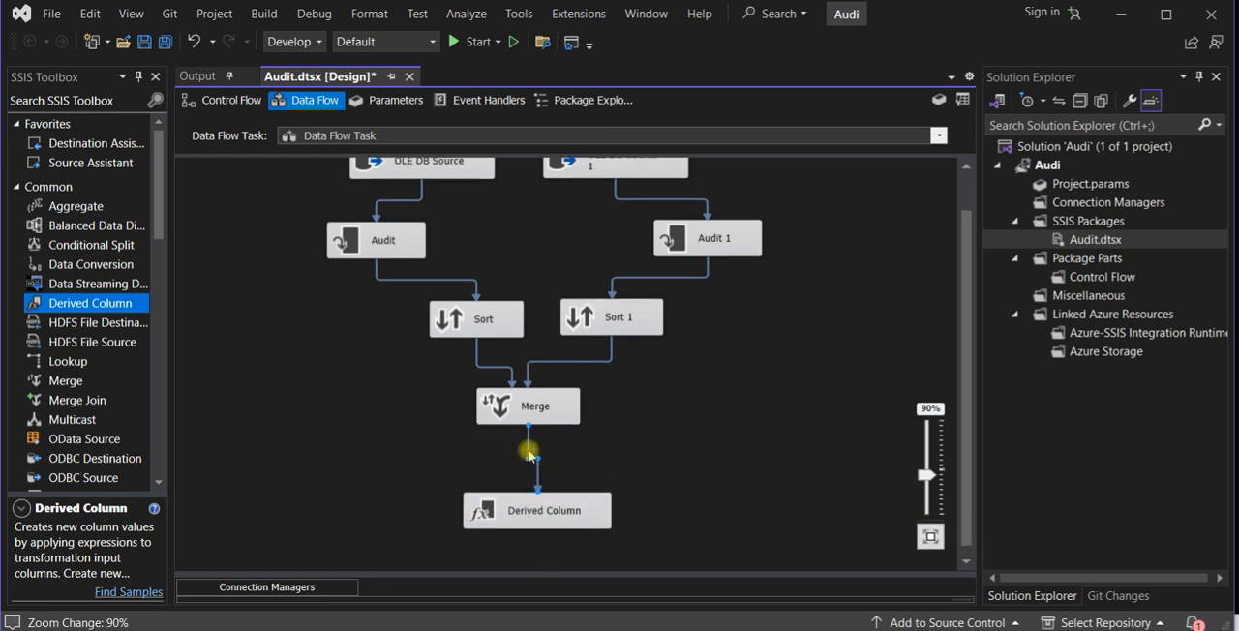
right_click(529, 455)
click(572, 428)
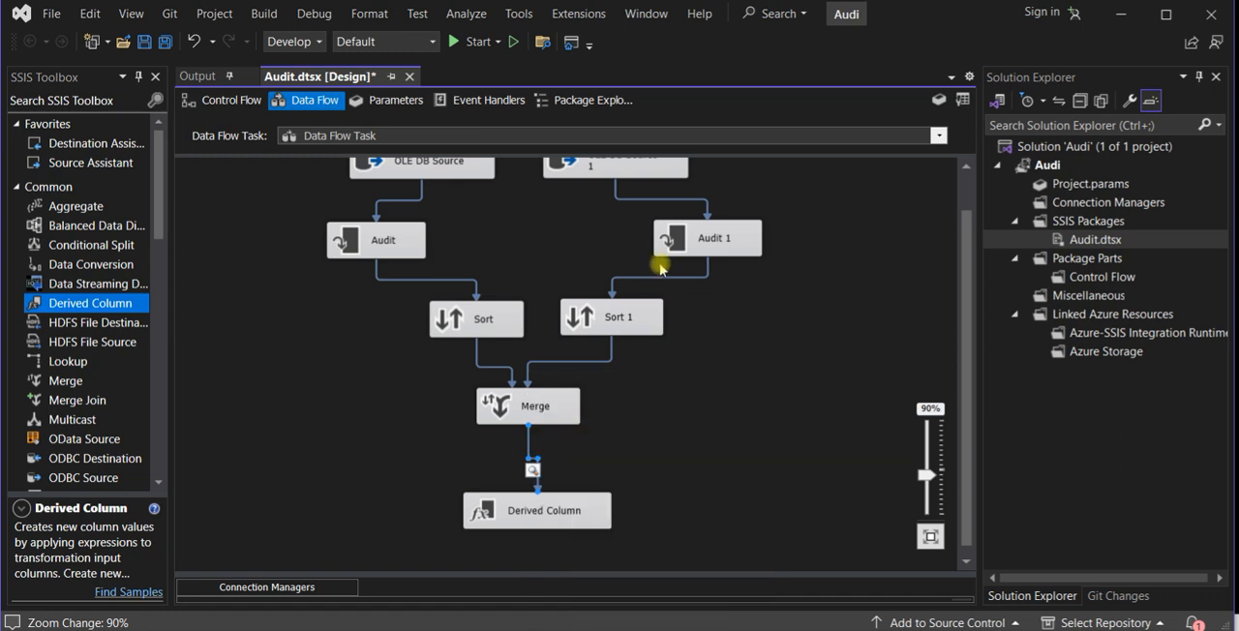
- Enable data viewers on the paths from the two OLE DB sources to Audit 1 and Audit
right_click(654, 200)
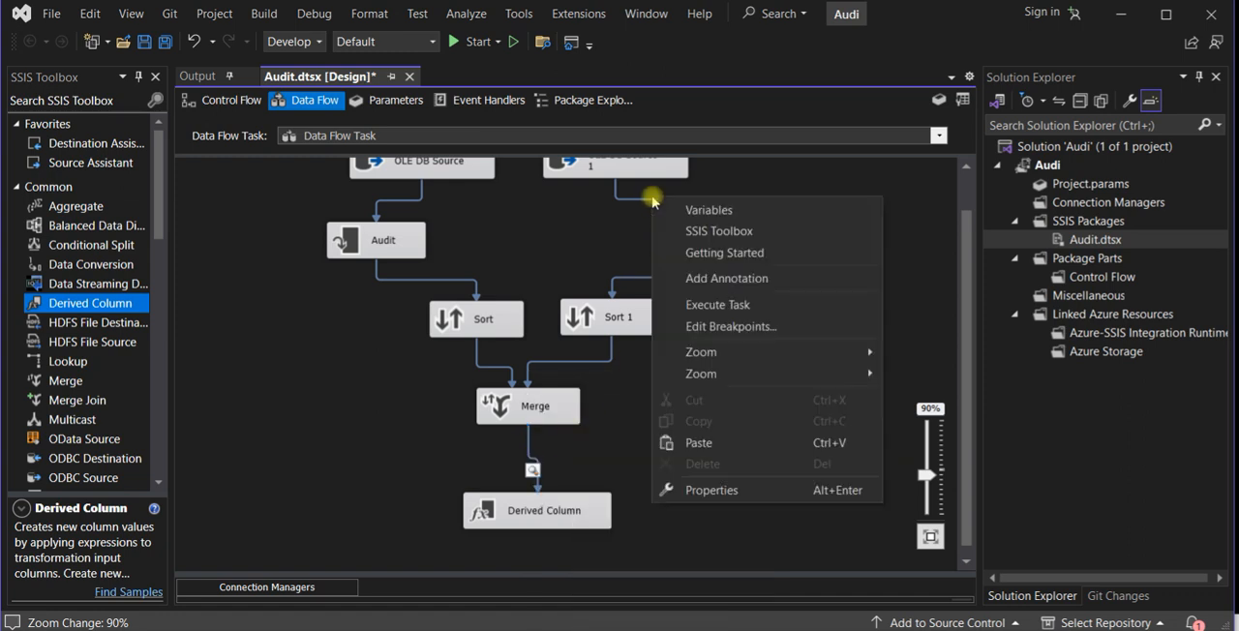
click(646, 200)
right_click(644, 200)
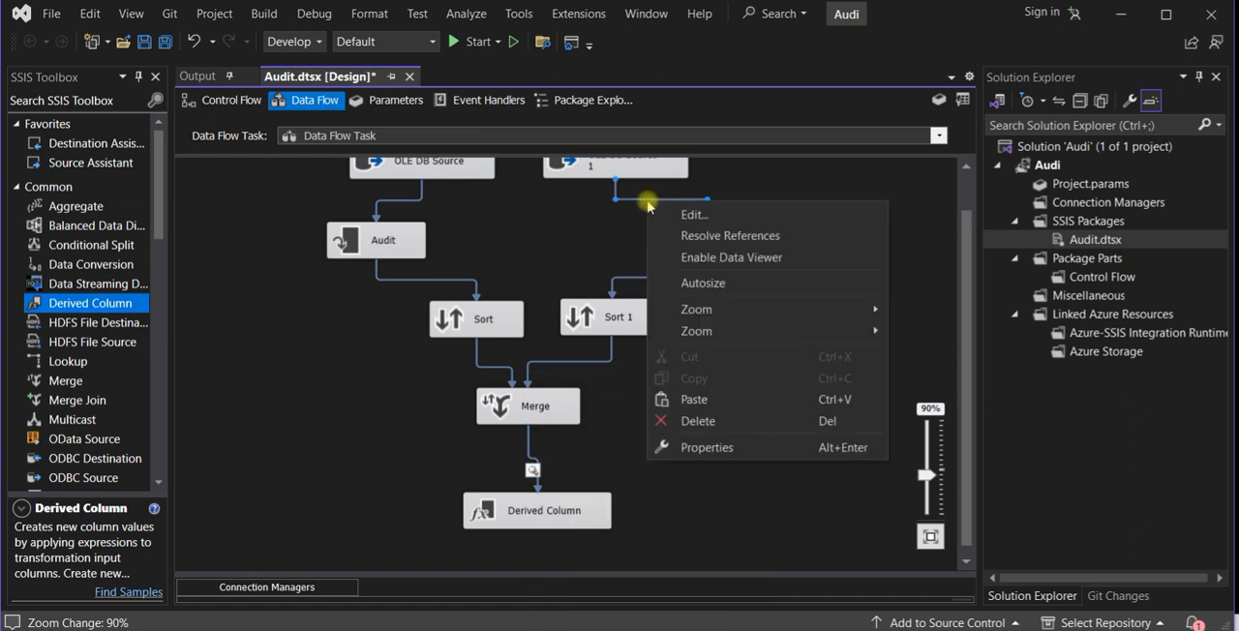
click(679, 259)
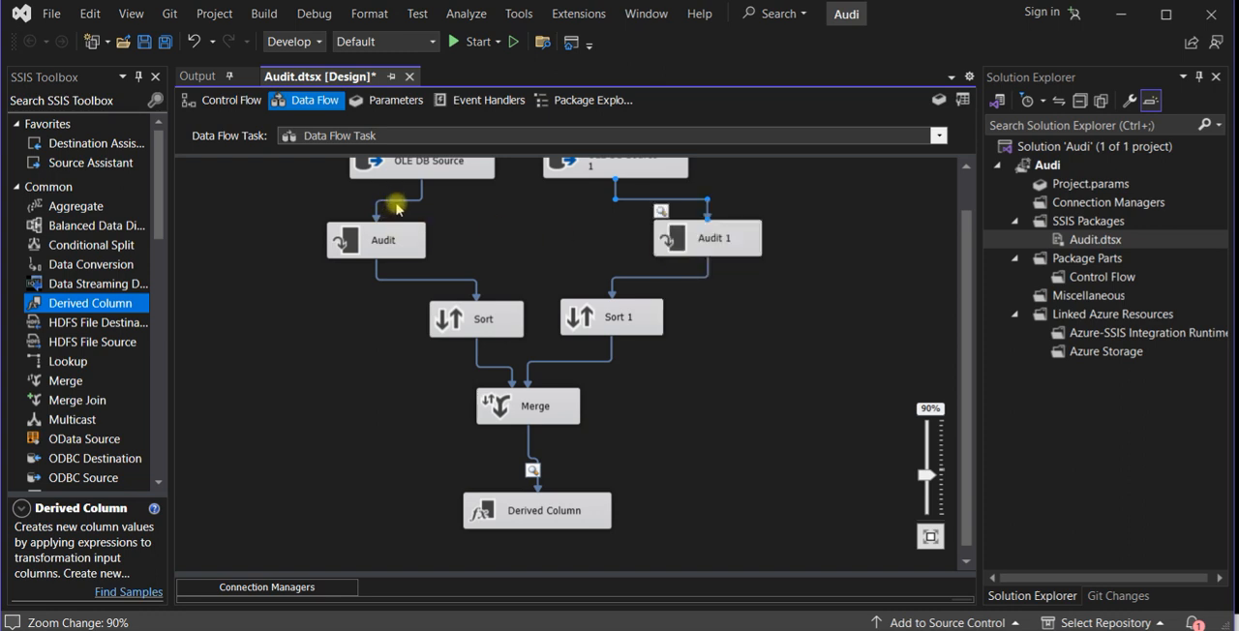
right_click(401, 199)
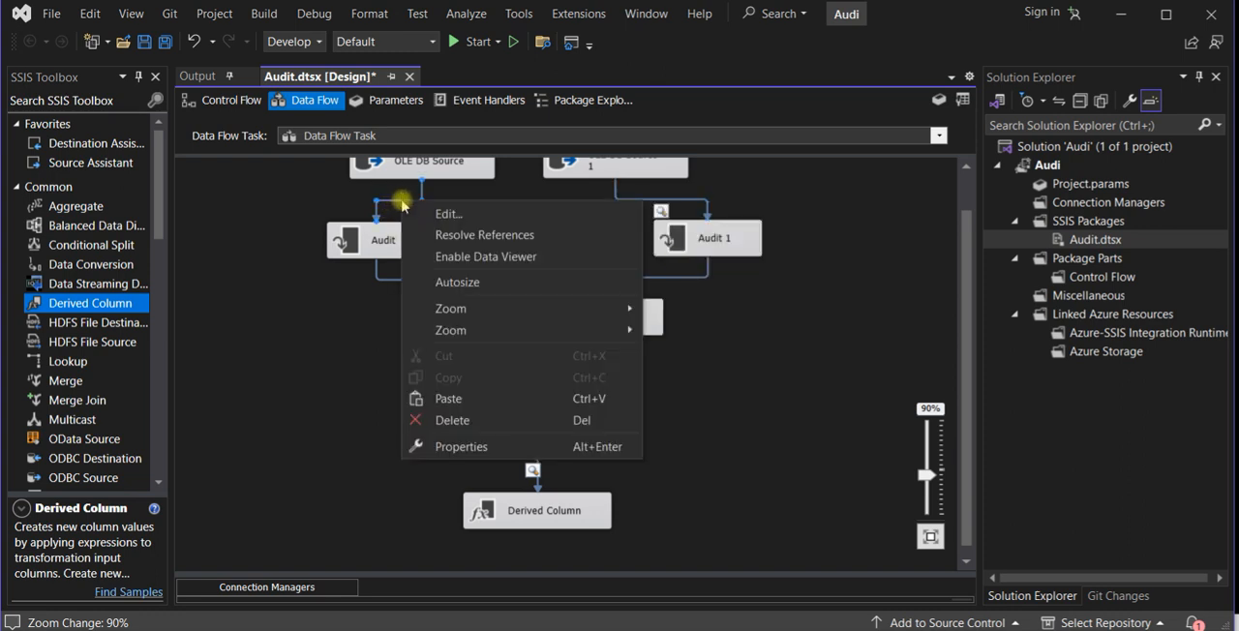
click(442, 257)
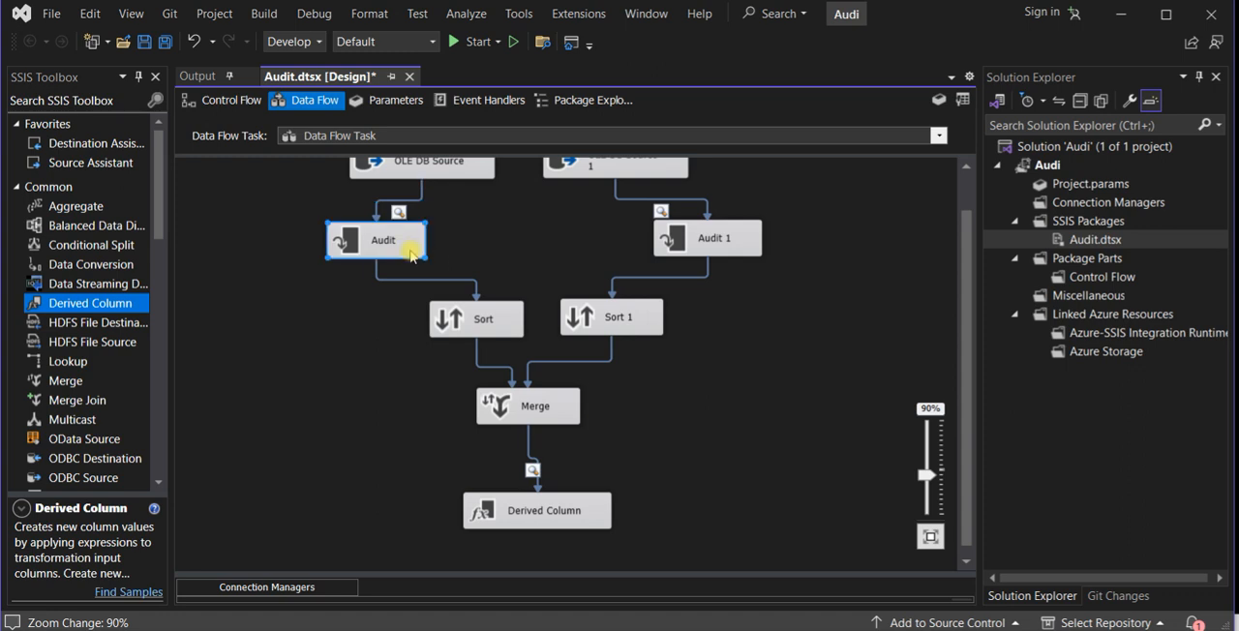
- Shift Audit slightly outward and enable data viewers on the paths from Audit to Sort and Audit 1 to Sort 1
drag(401, 243, 373, 247)
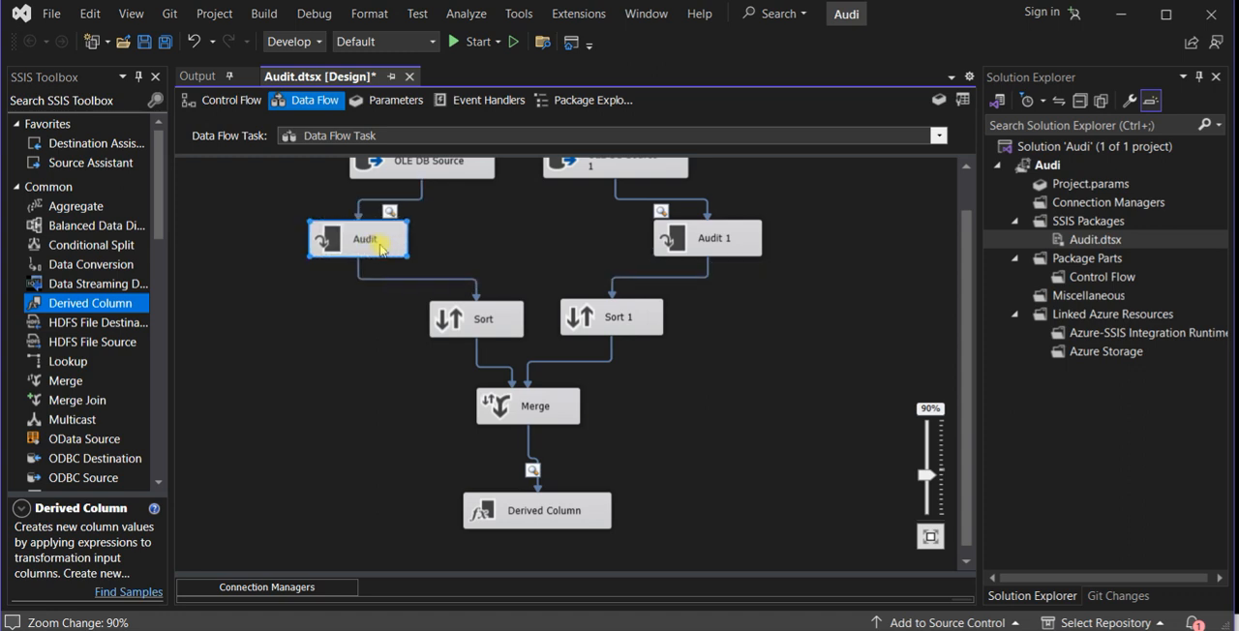
right_click(402, 279)
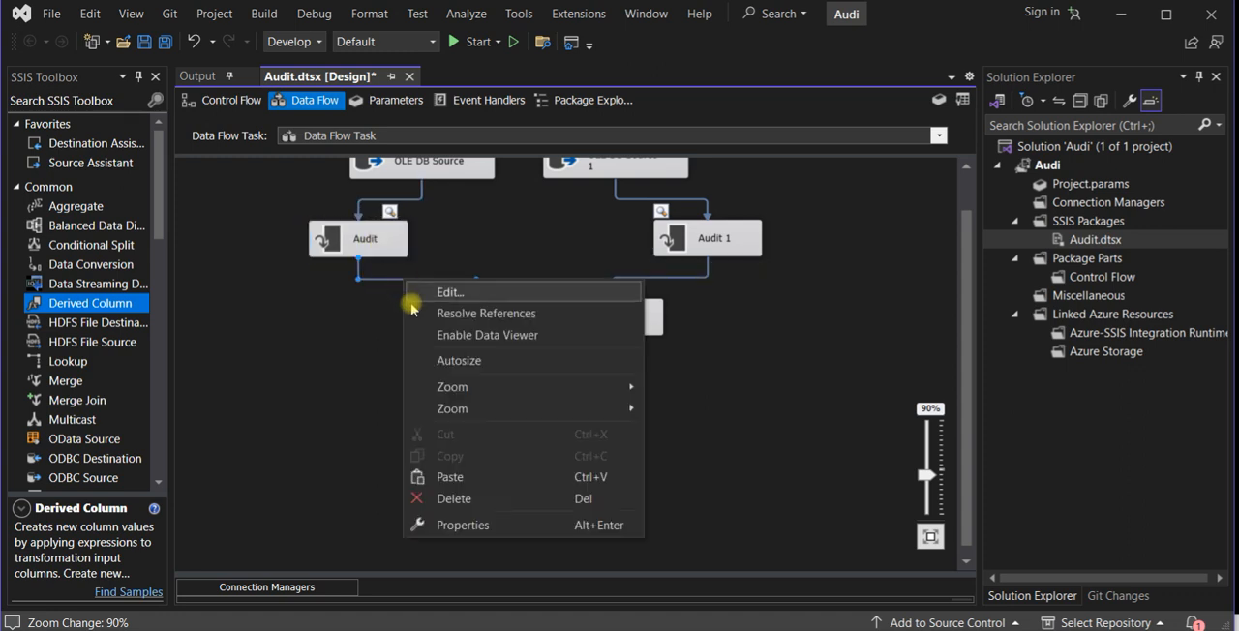
click(456, 339)
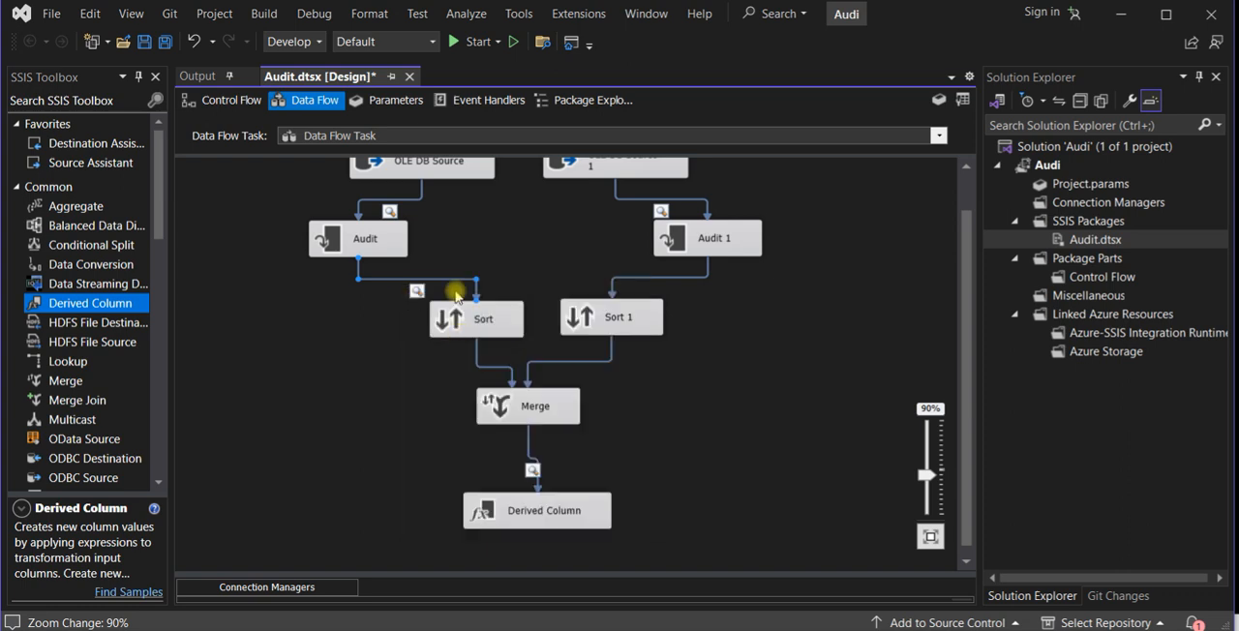
right_click(642, 278)
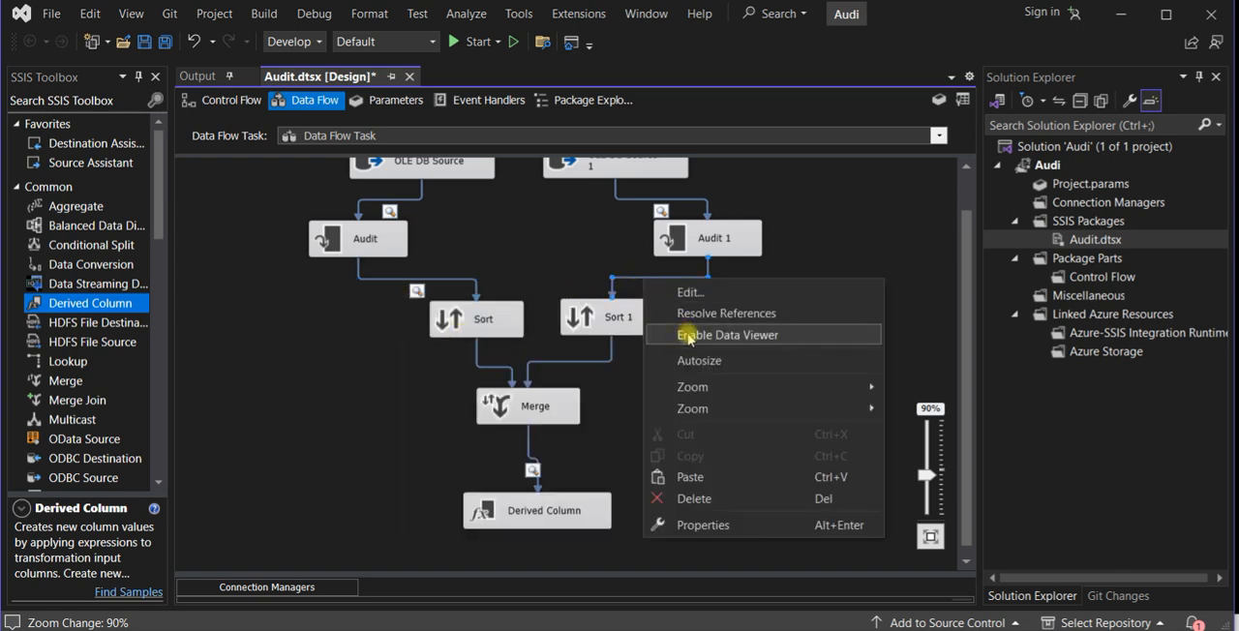
click(689, 337)
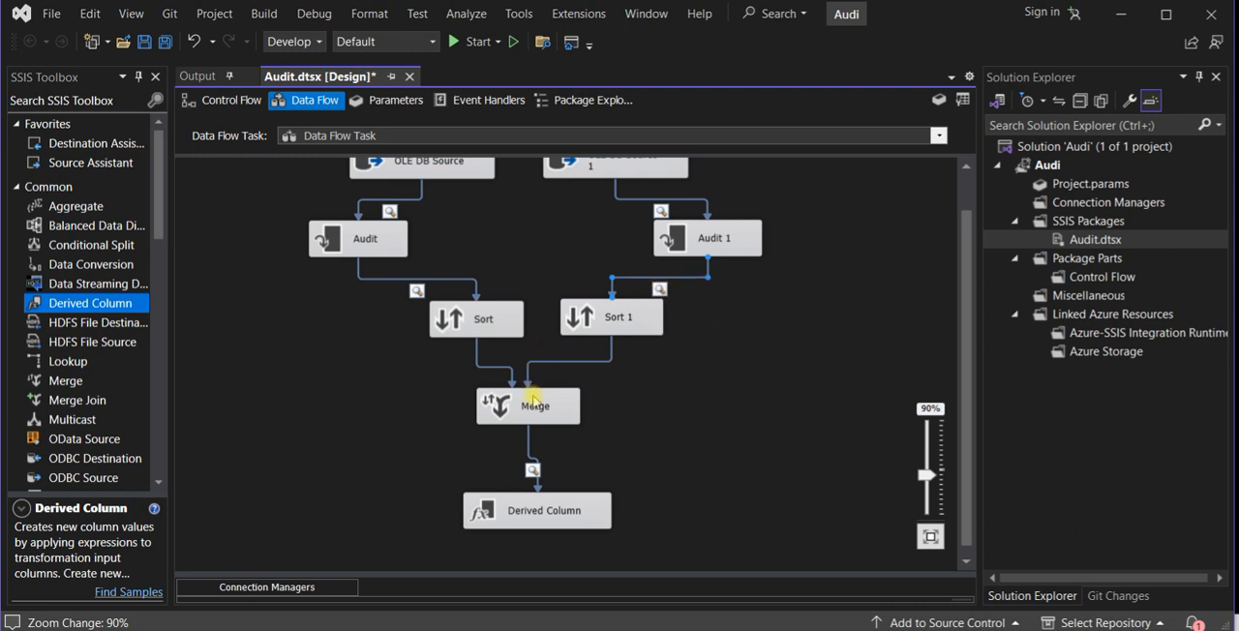
- Lower Merge slightly, spread Sort and Sort 1 apart, and display the entire data flow at 80% zoom
drag(523, 393, 524, 399)
drag(490, 333, 476, 340)
drag(571, 327, 577, 333)
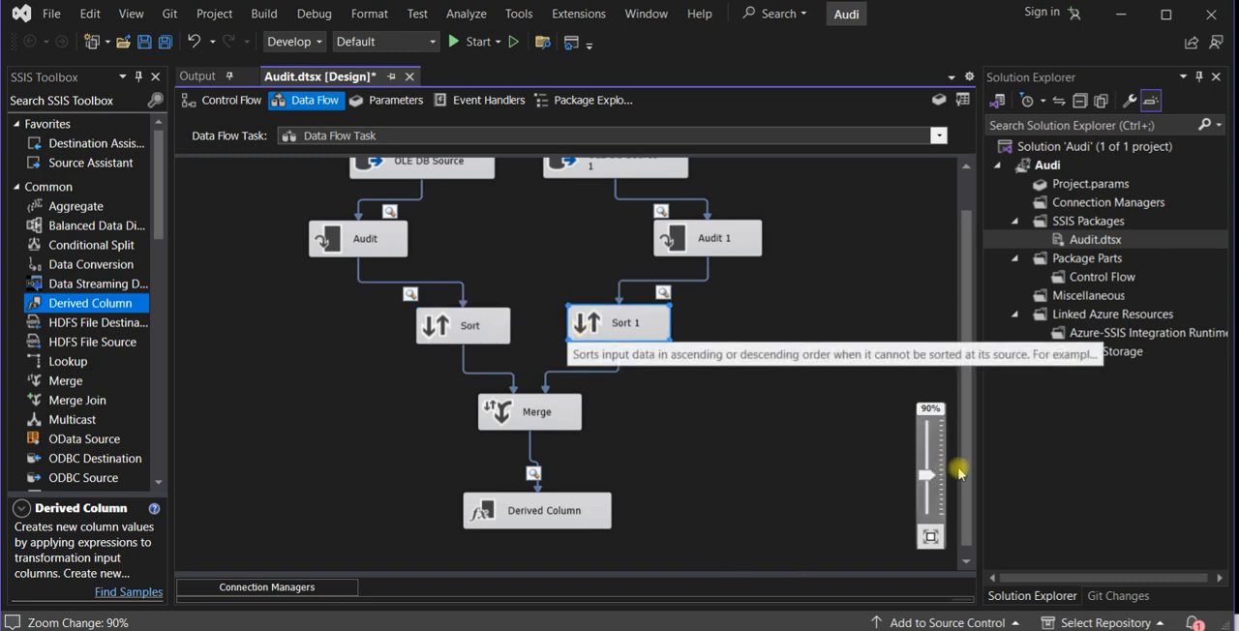
click(932, 538)
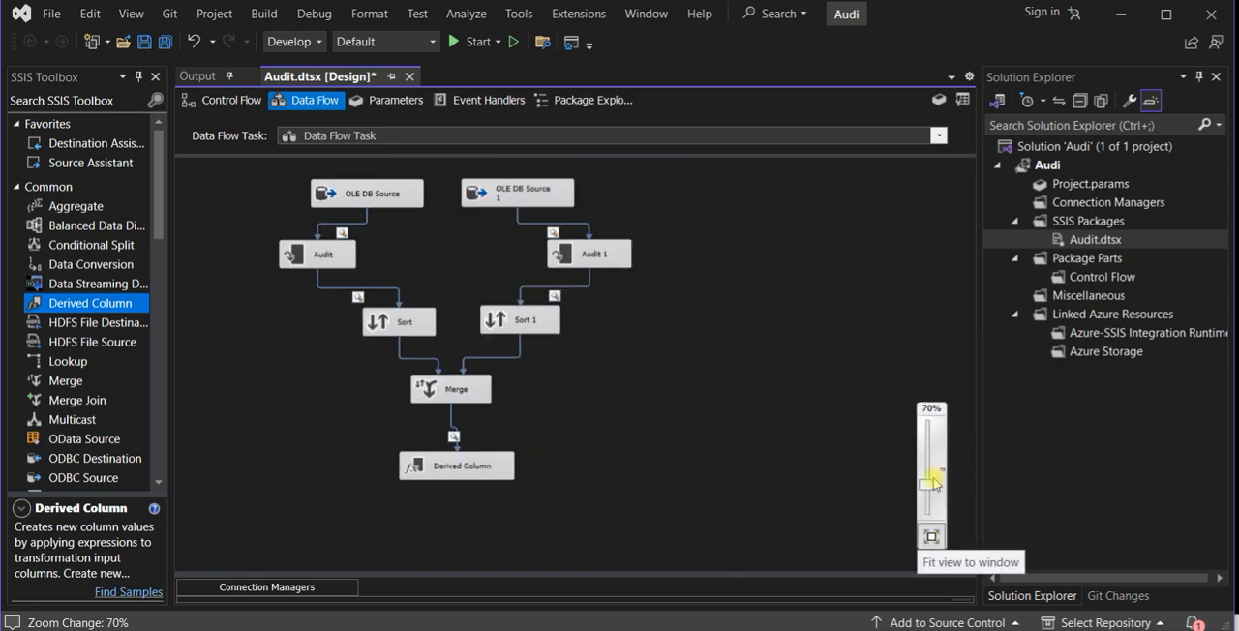
drag(931, 484, 929, 475)
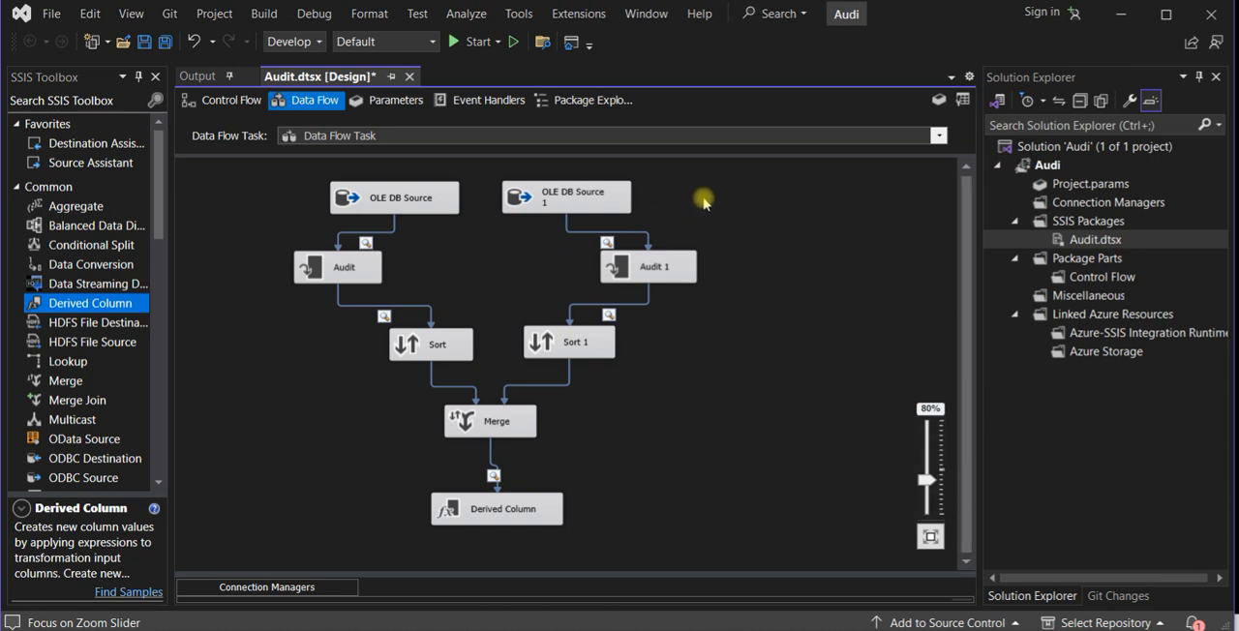
- Run the package and arrange the two OLE DB source data viewers side by side, narrowing one so both are readable
click(475, 42)
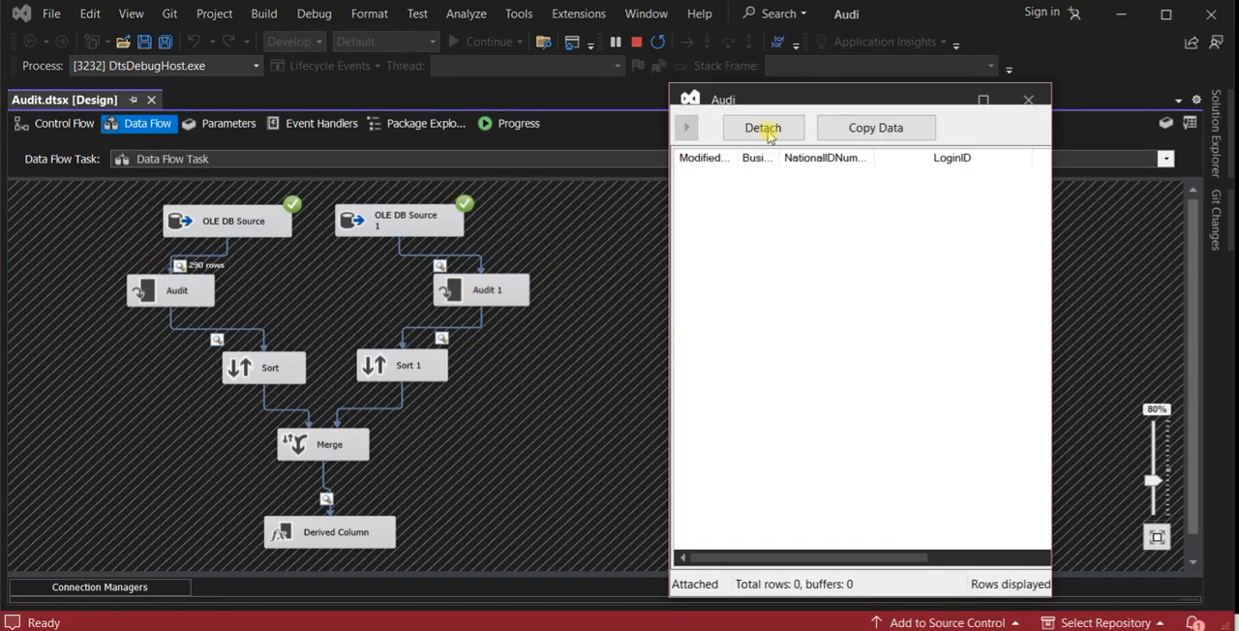
drag(762, 102, 546, 146)
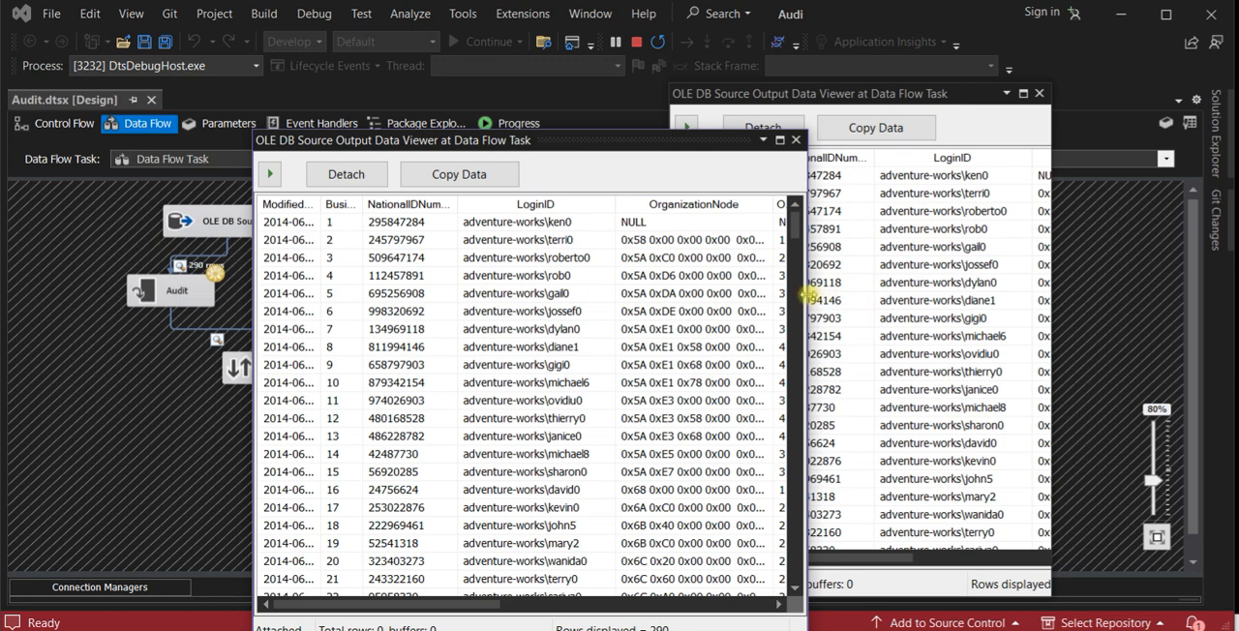
drag(809, 290, 805, 291)
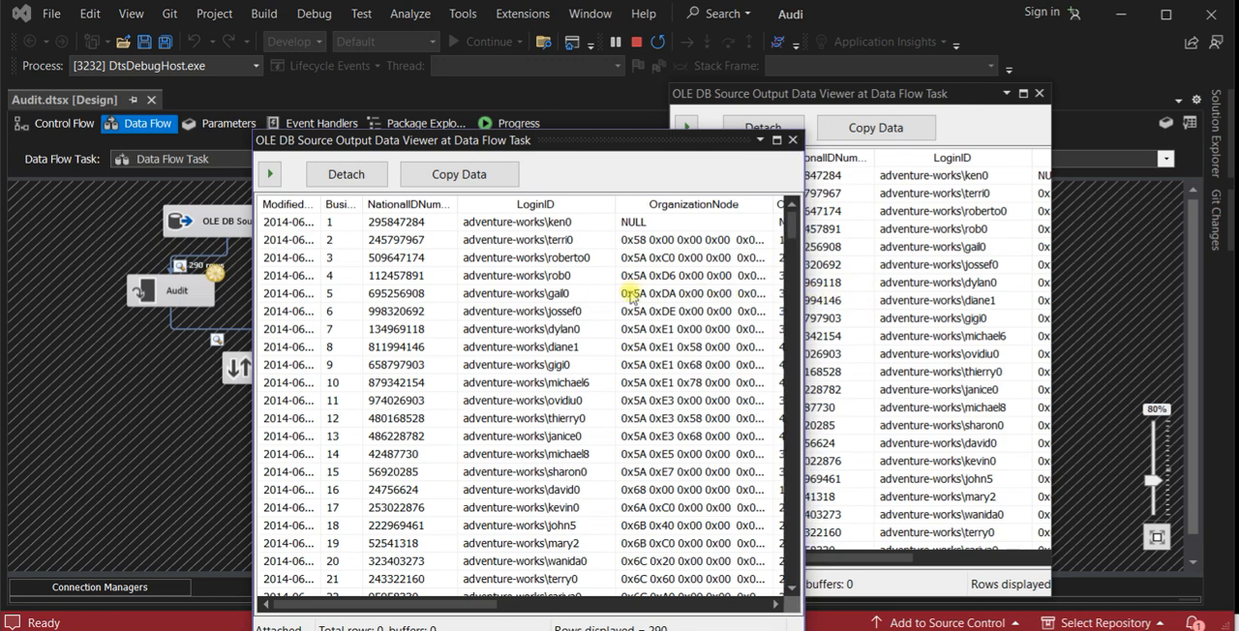
click(611, 293)
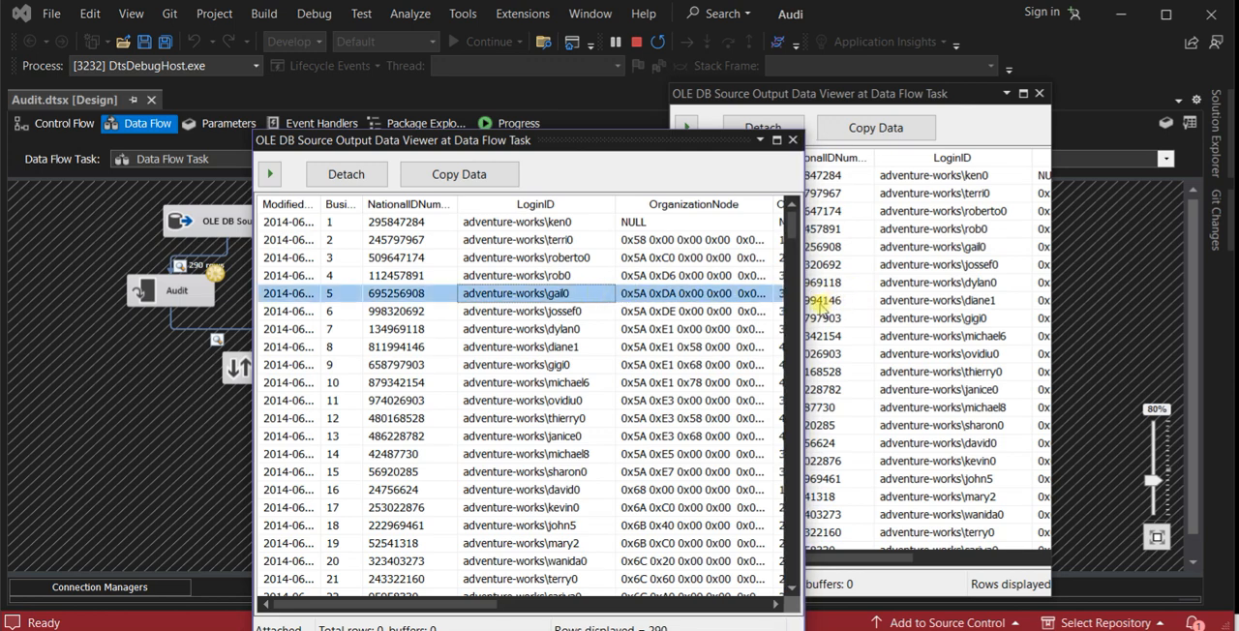
drag(806, 308, 633, 311)
drag(825, 100, 868, 136)
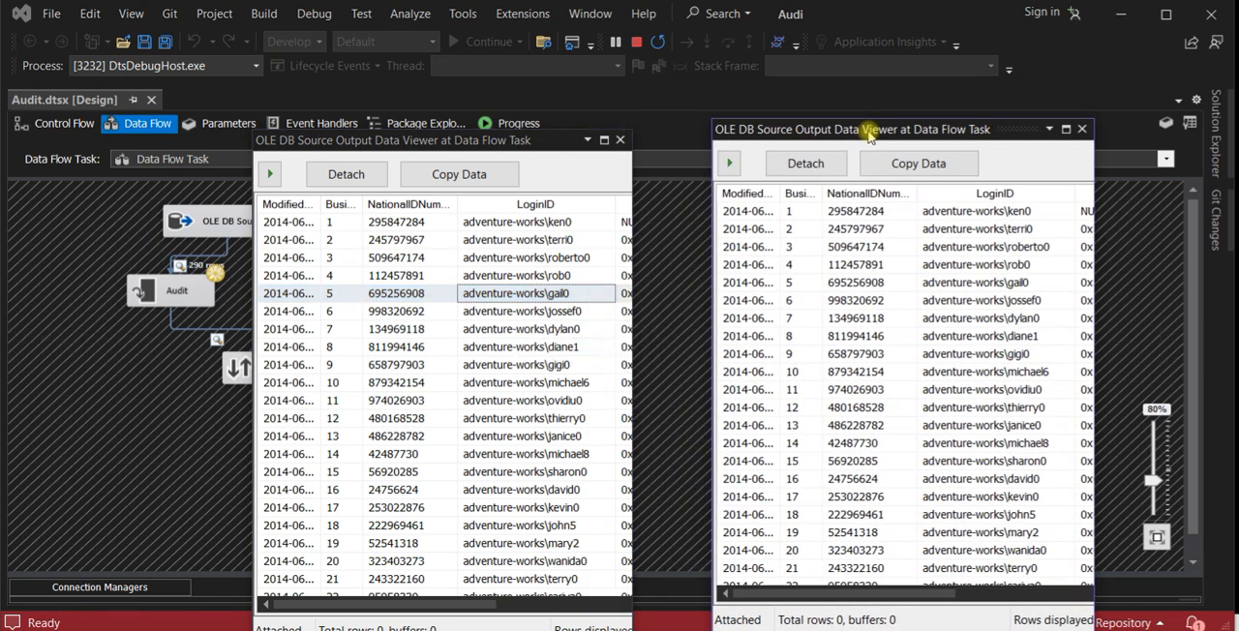
- Shift the wide-open OLE DB source data viewer beside the other one and examine its columns from LoginID through MaritalStatus
drag(522, 144, 548, 308)
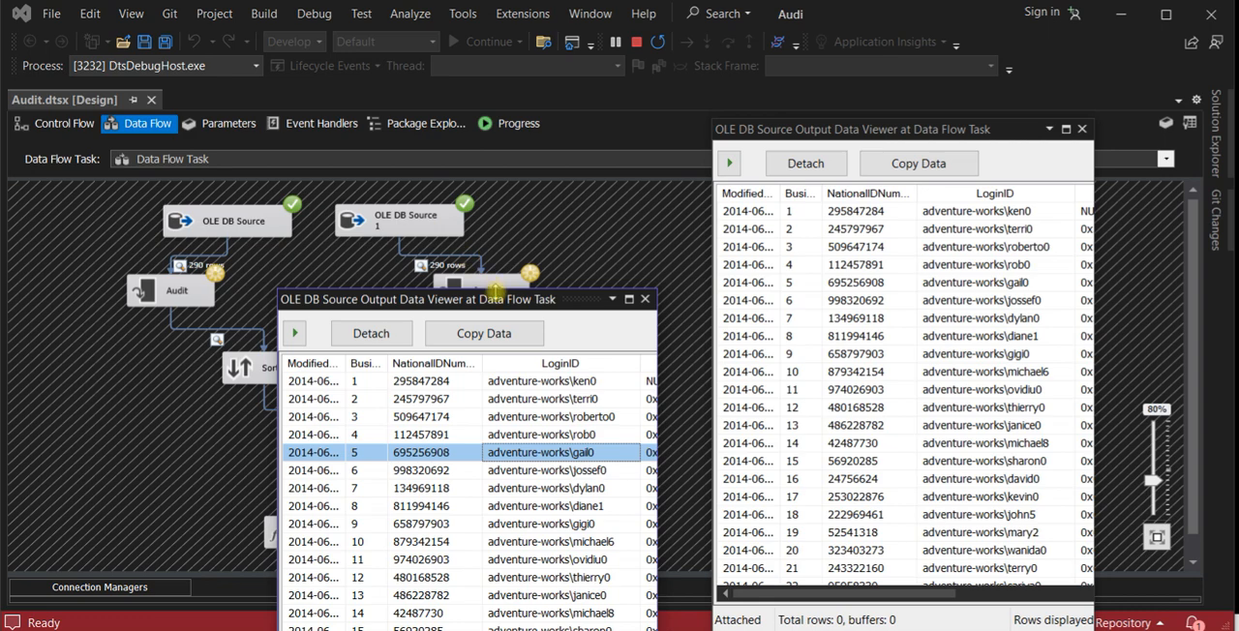
drag(496, 301, 495, 310)
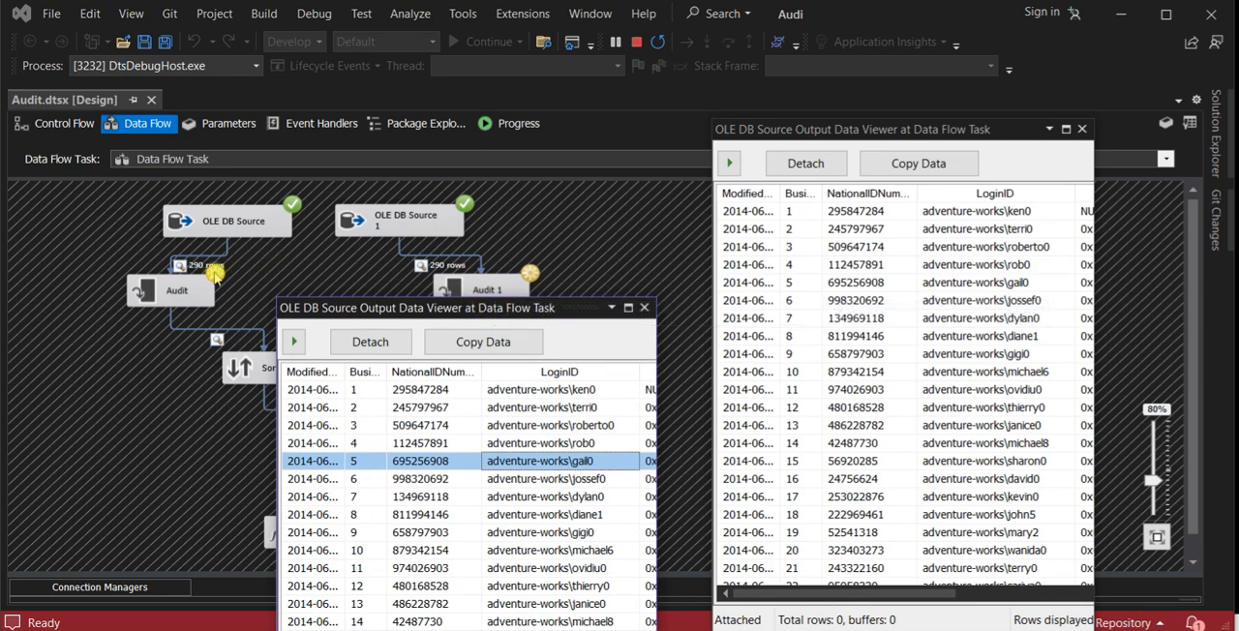
drag(464, 310, 410, 187)
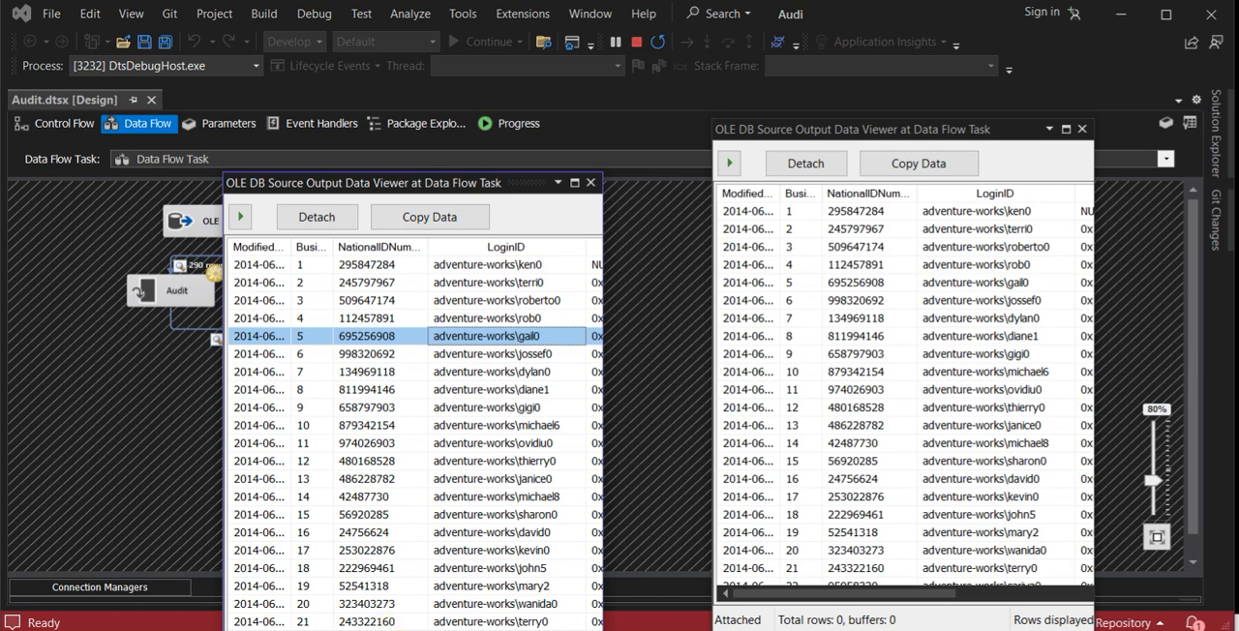
scroll(415, 434, right, 5)
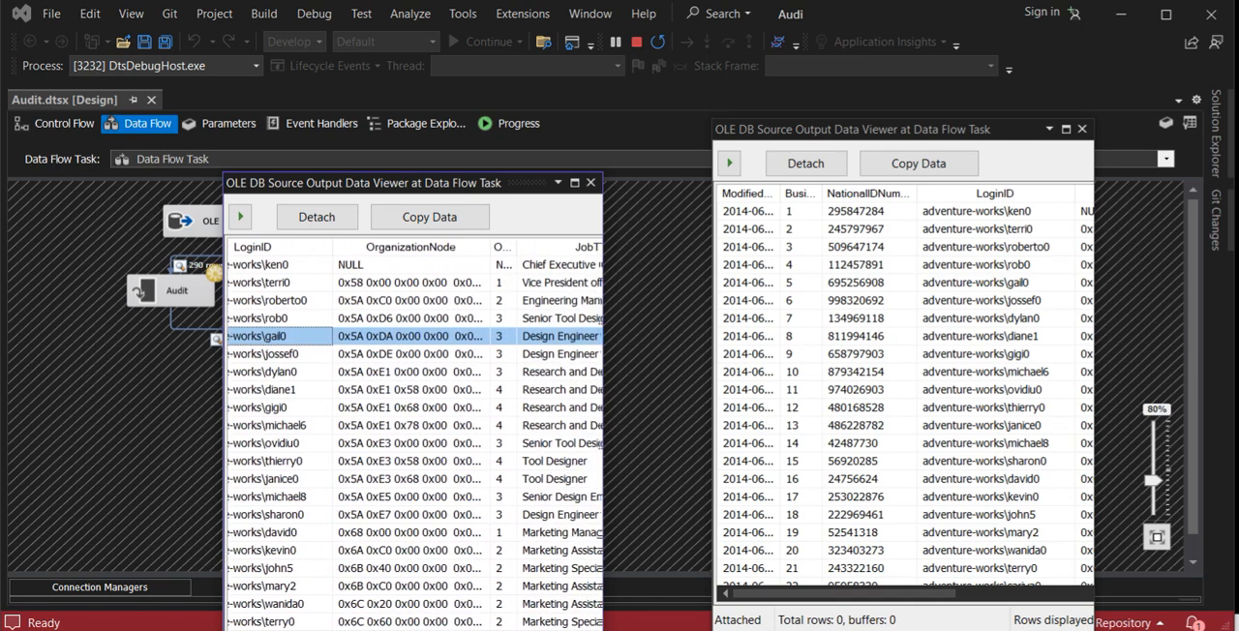
scroll(560, 542, right, 3)
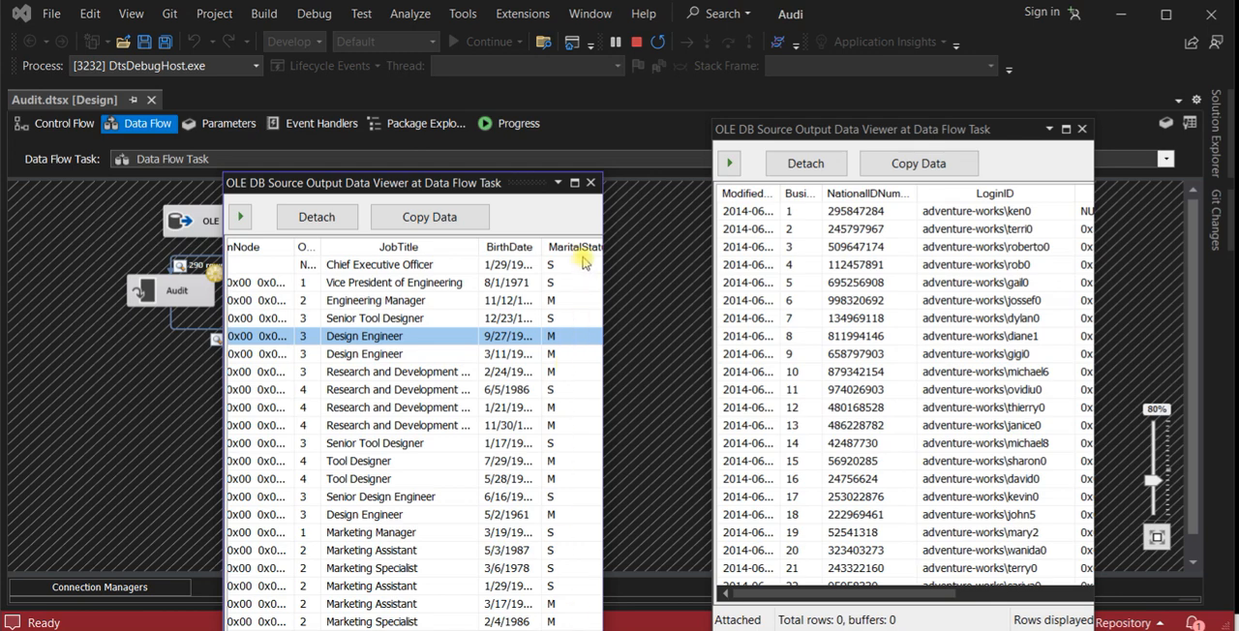
- Widen the other OLE DB source data viewer and examine its remaining columns from JobTitle through rowguid
drag(823, 592, 1106, 592)
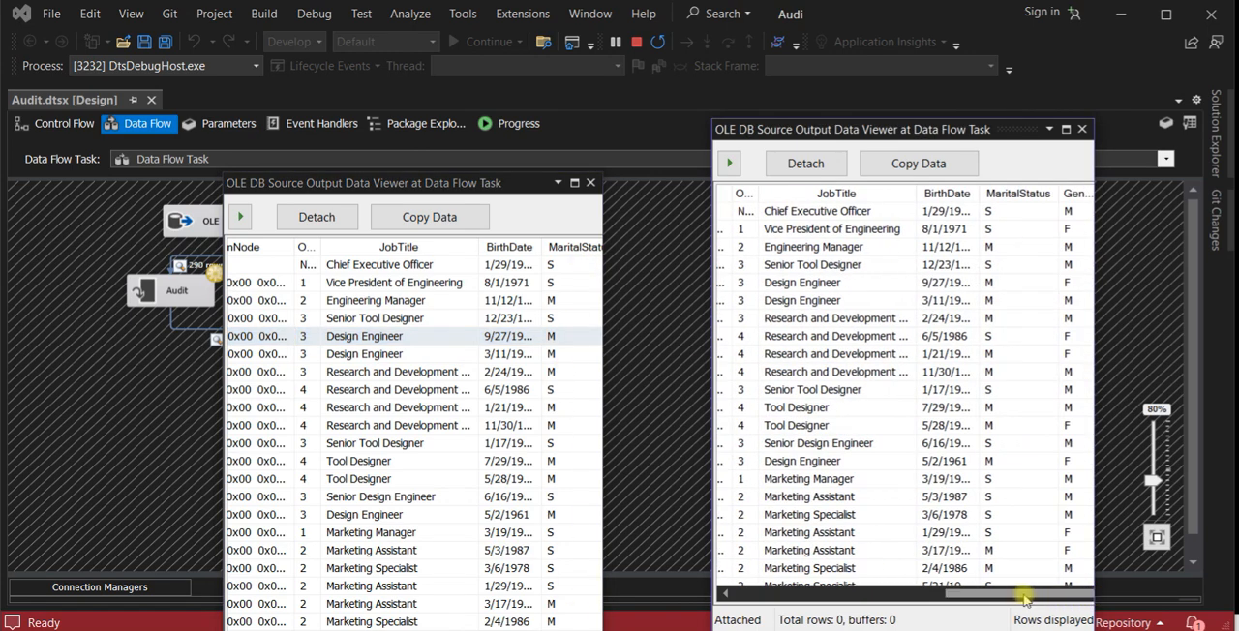
drag(1093, 198, 1192, 201)
drag(959, 592, 1055, 592)
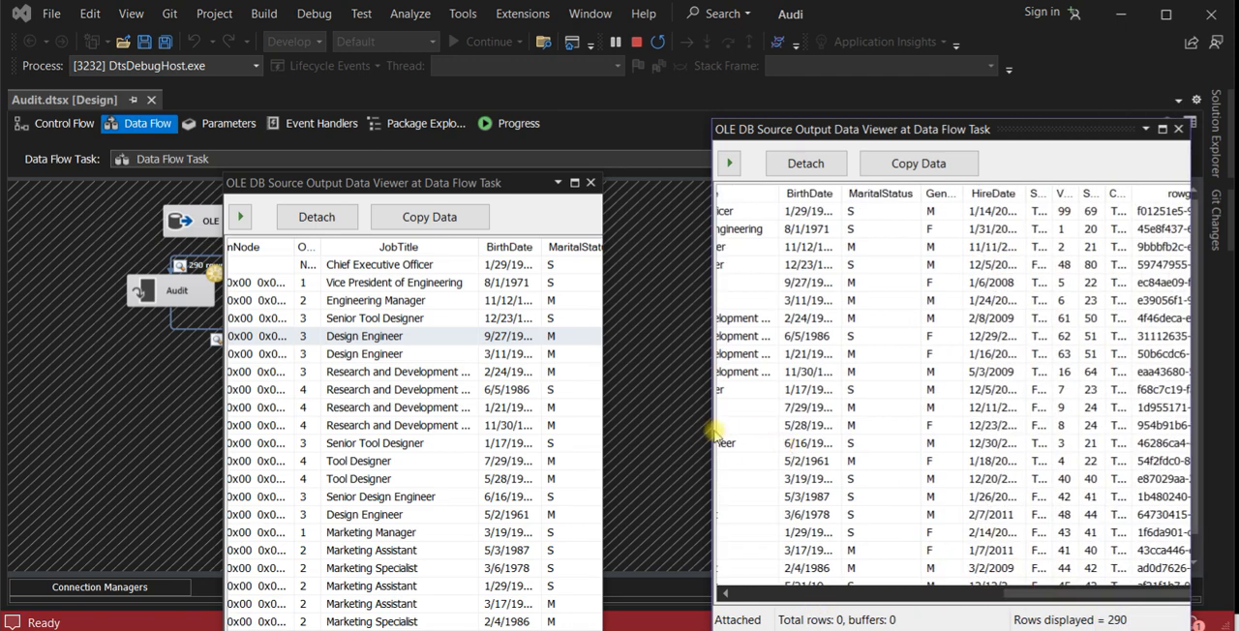
drag(709, 431, 664, 429)
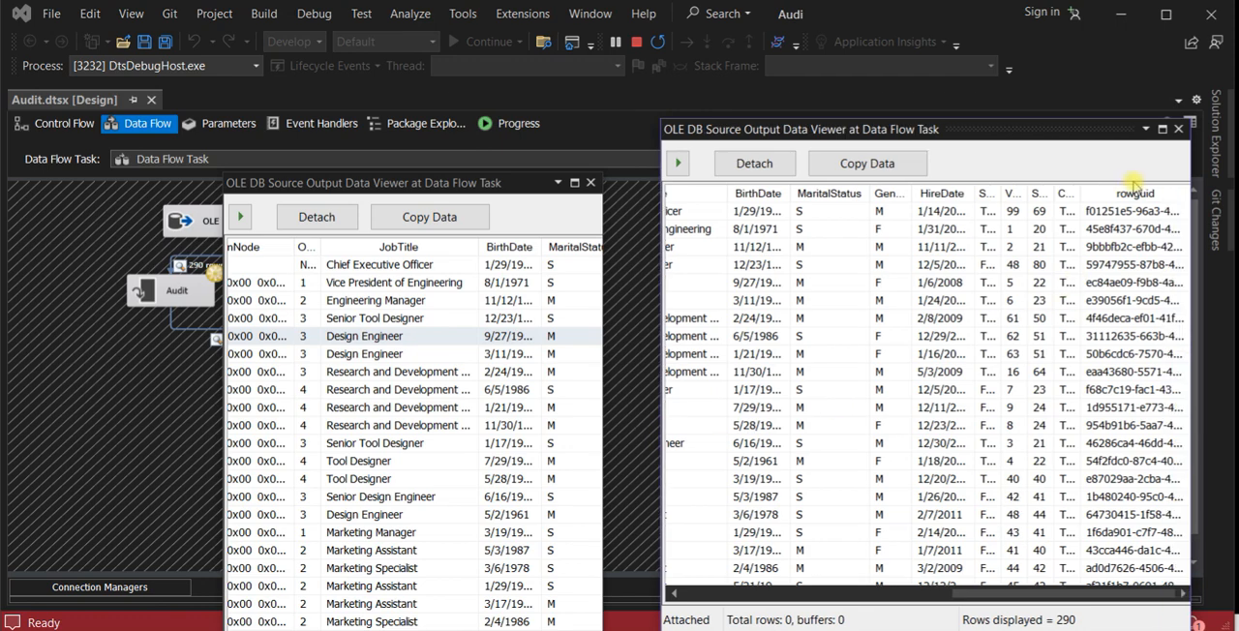
drag(1023, 591, 967, 587)
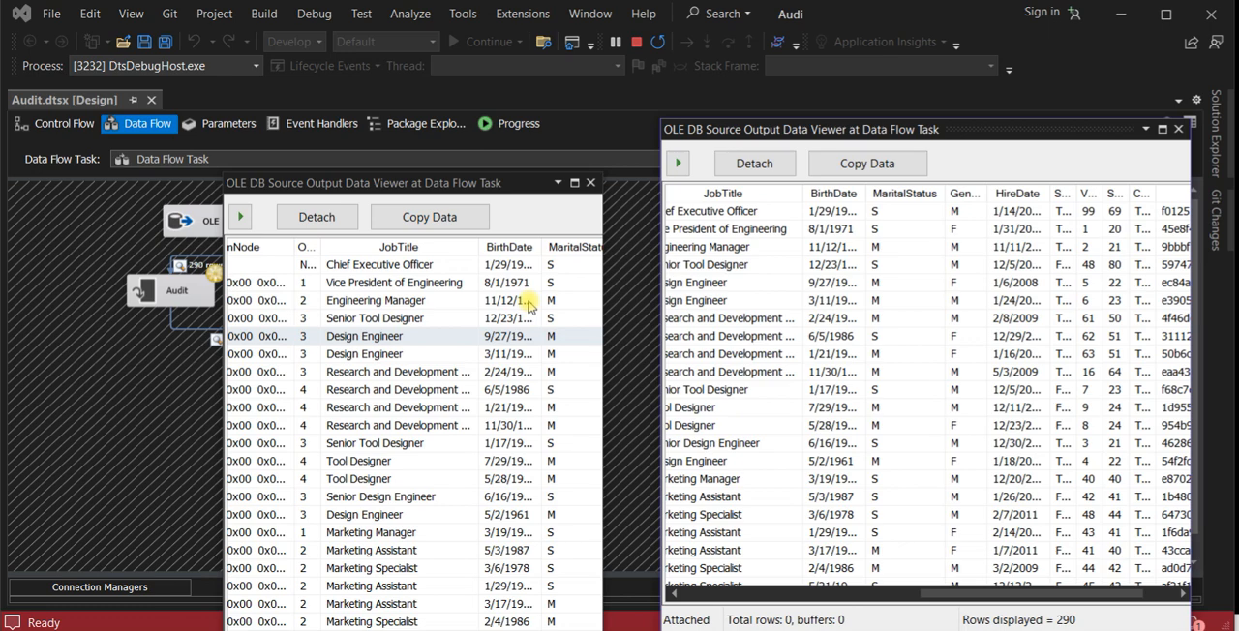
- Close both OLE DB source data viewers and place the two Audit output data viewers side by side
click(590, 183)
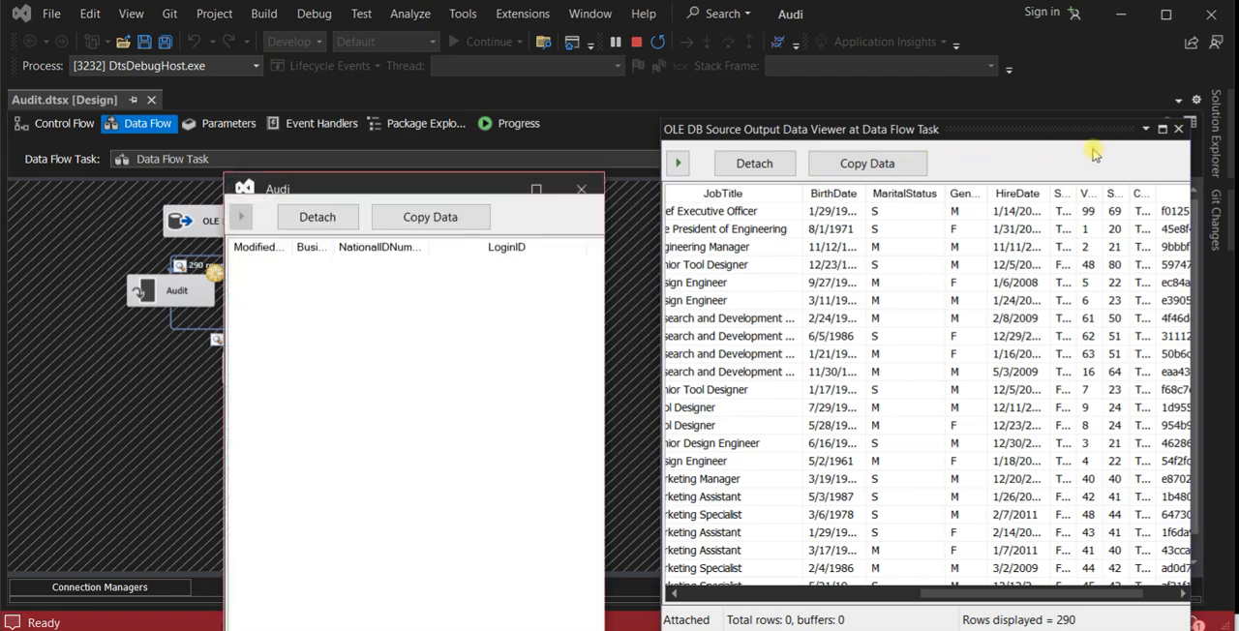
click(1177, 129)
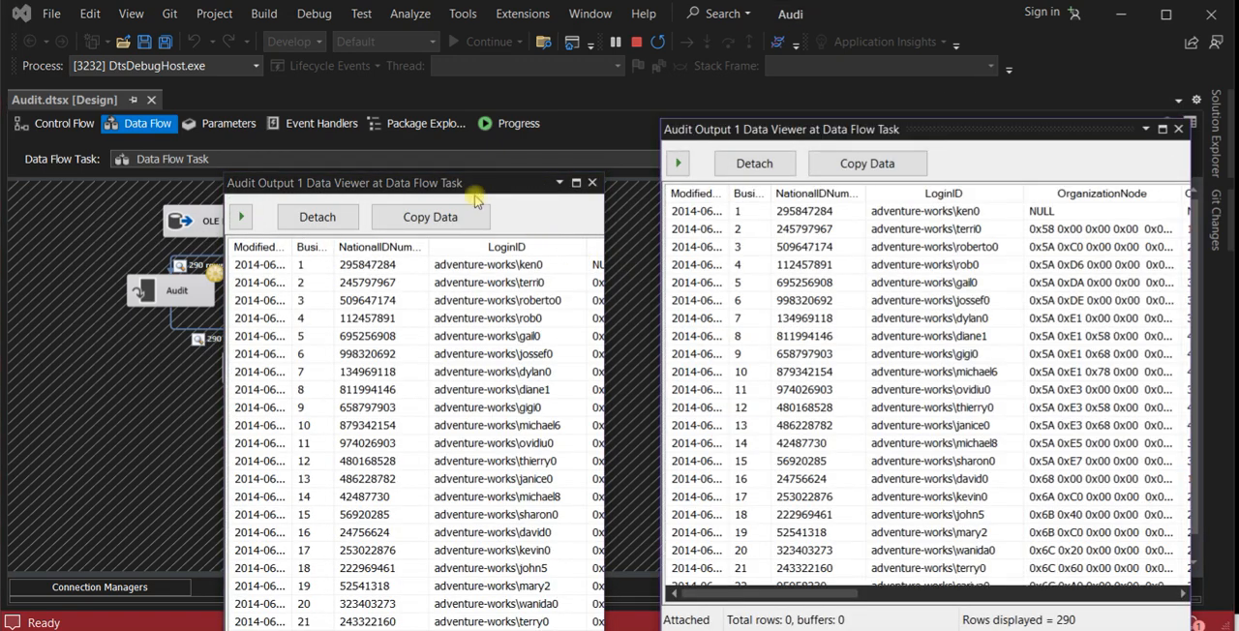
drag(468, 194, 579, 198)
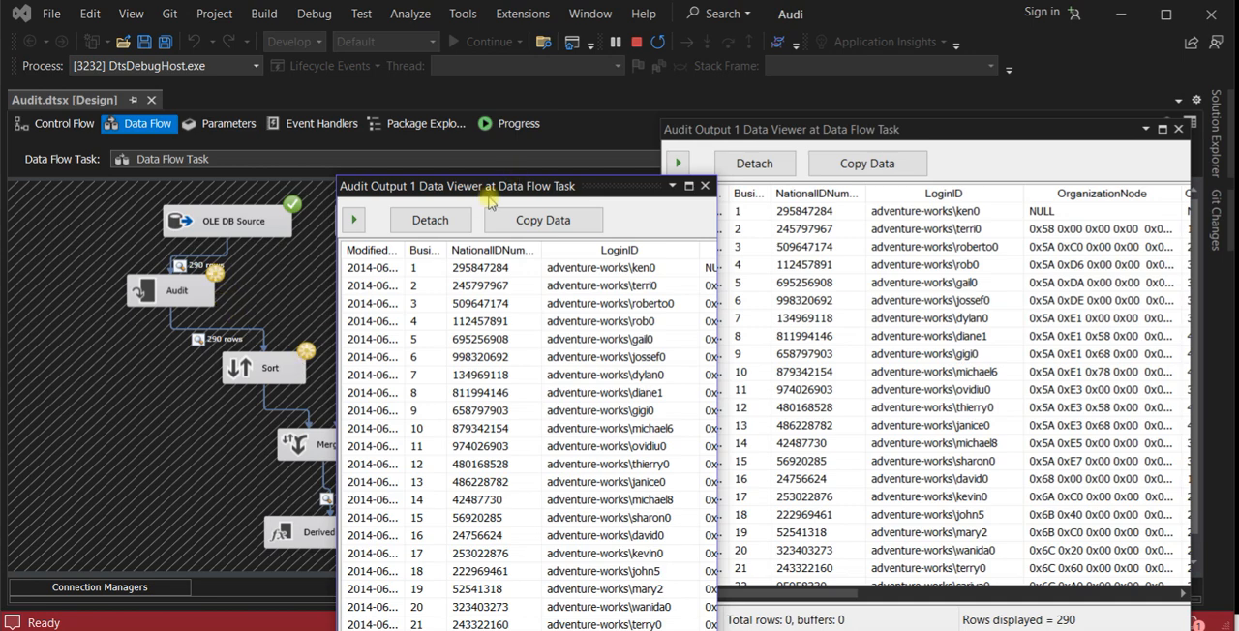
drag(477, 189, 325, 165)
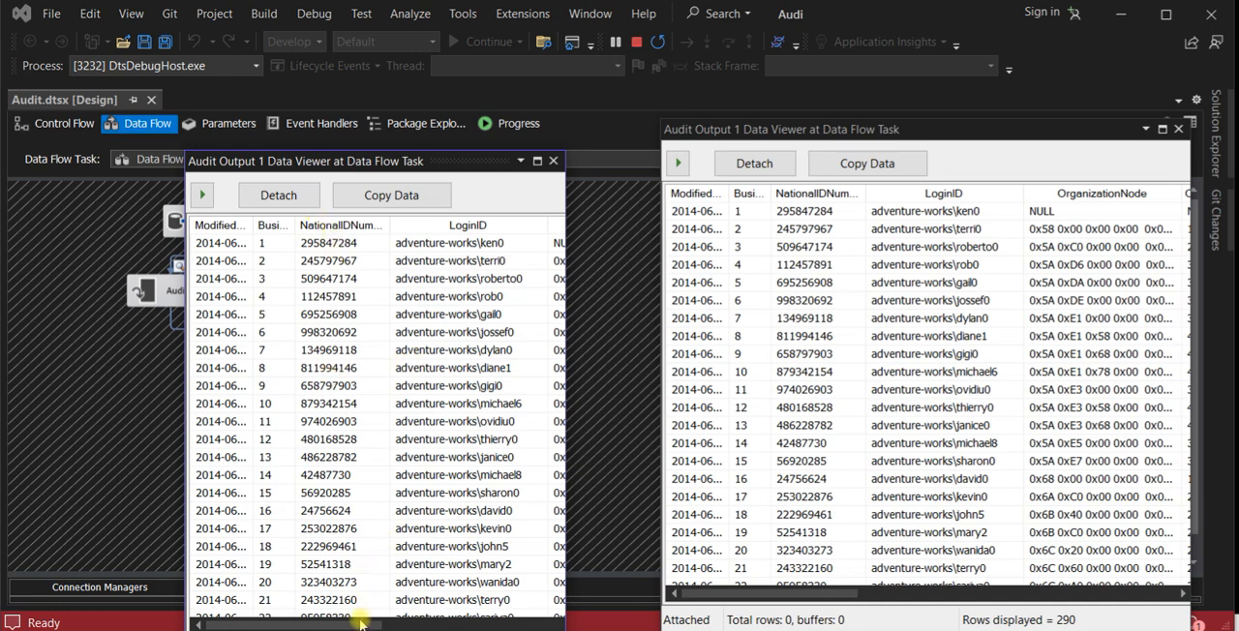
- Examine the Package name, Machine name and execution time columns in one maximized Audit output viewer, and close both Audit viewers
click(397, 625)
drag(398, 626, 547, 627)
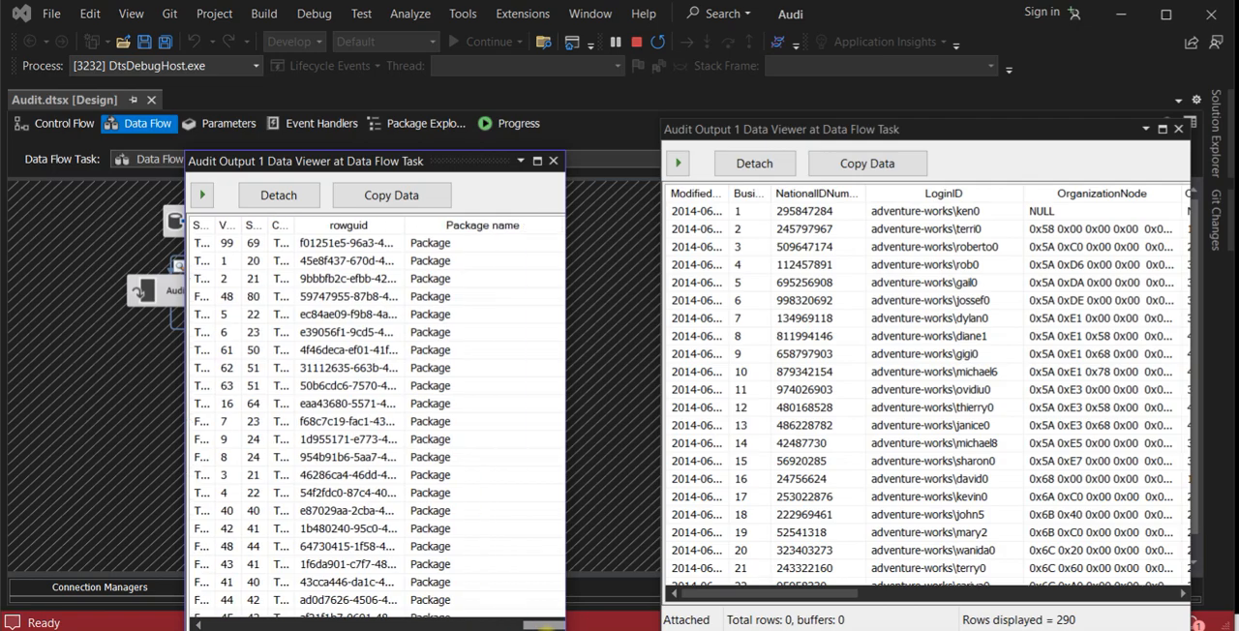
click(537, 161)
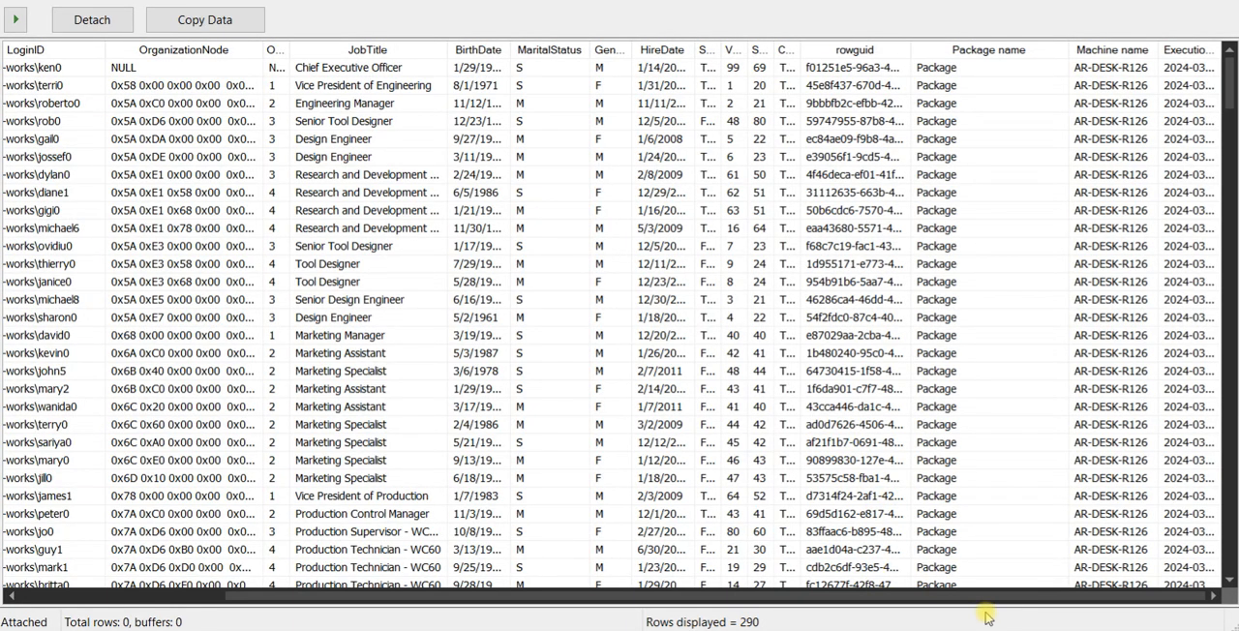
click(1159, 49)
drag(1158, 50, 1094, 49)
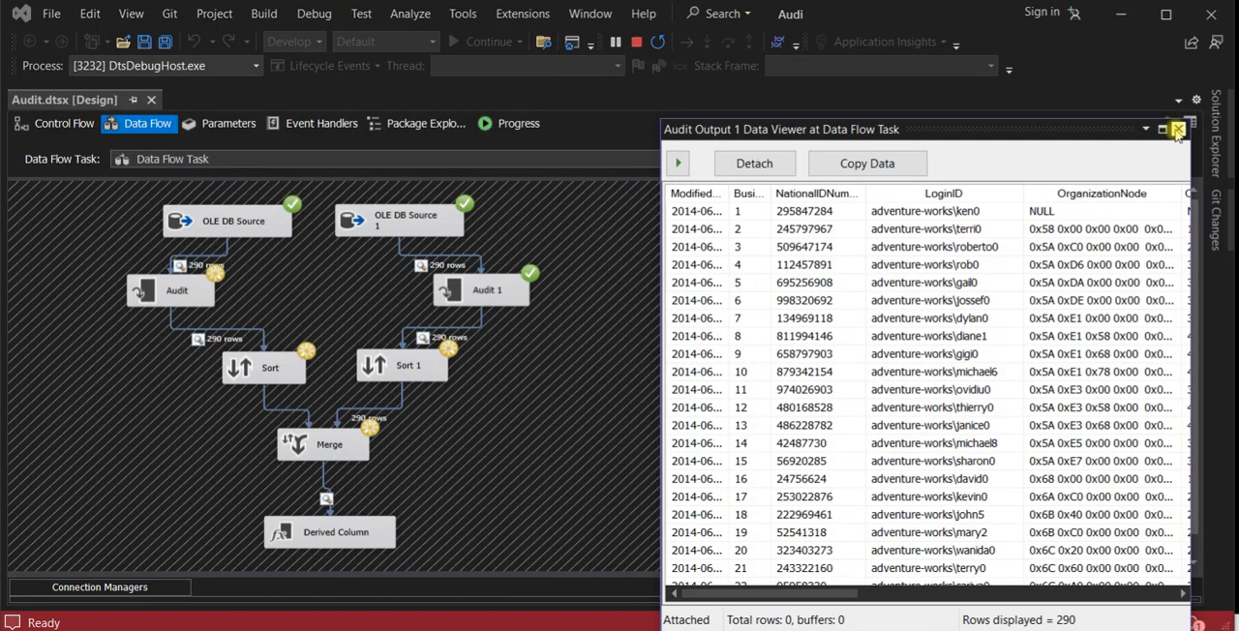
click(1177, 130)
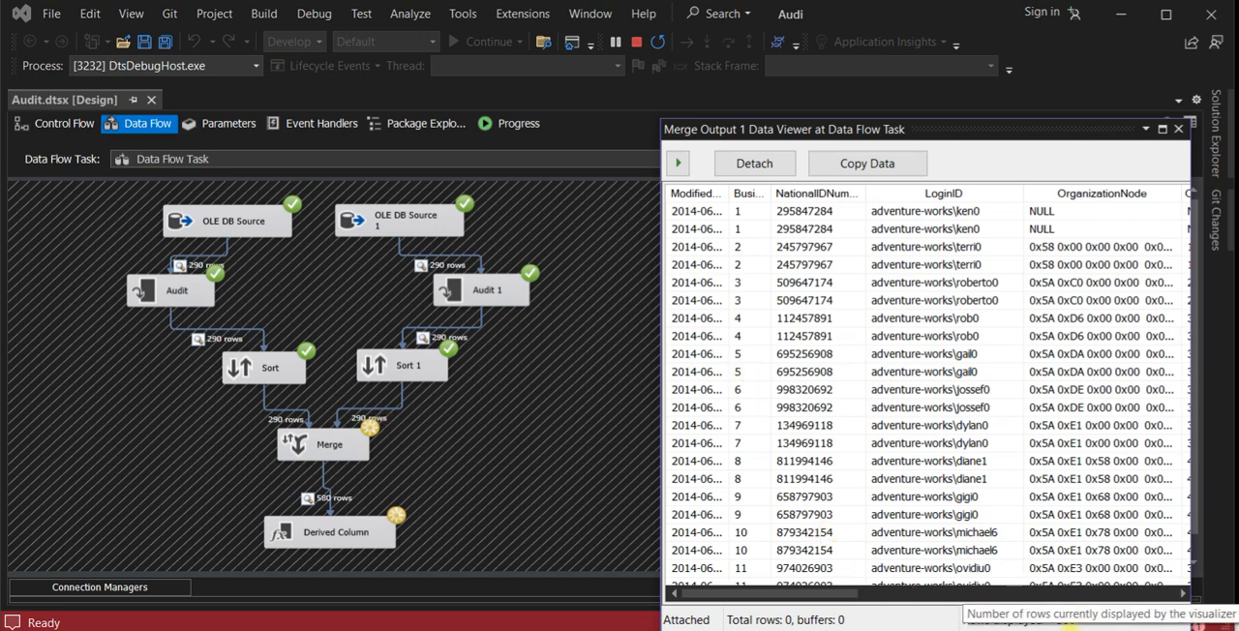
- Maximize the Merge output data viewer, shrink its Machine name column while checking the merged audit columns, and close the viewer
click(1162, 129)
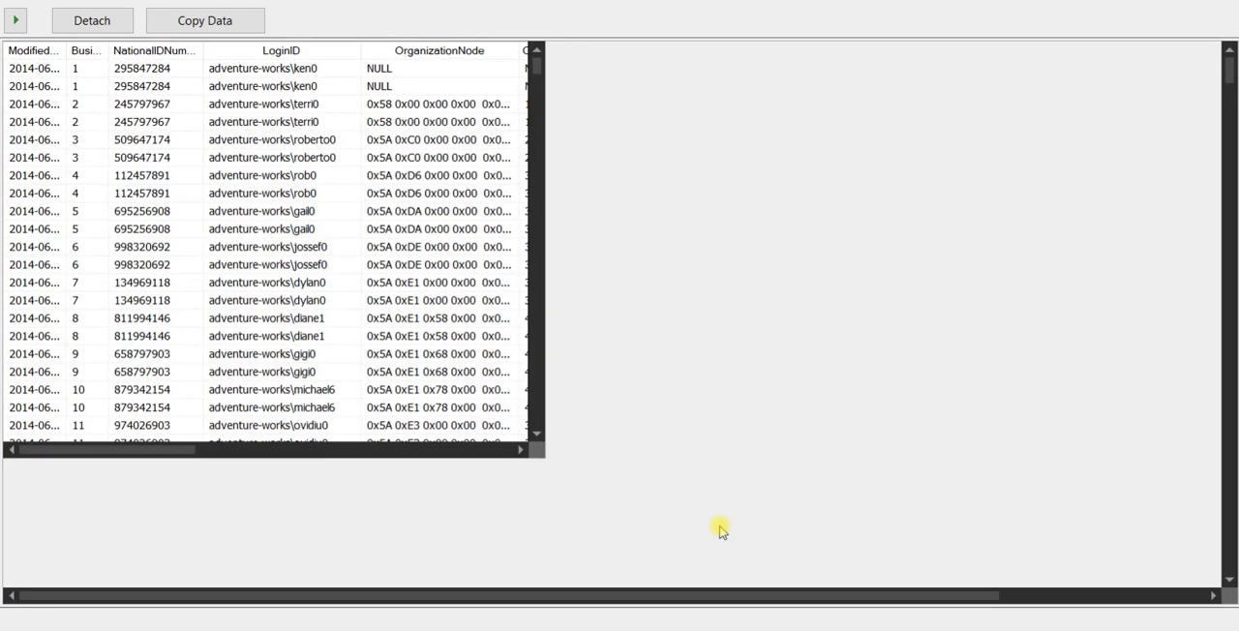
drag(514, 594, 865, 592)
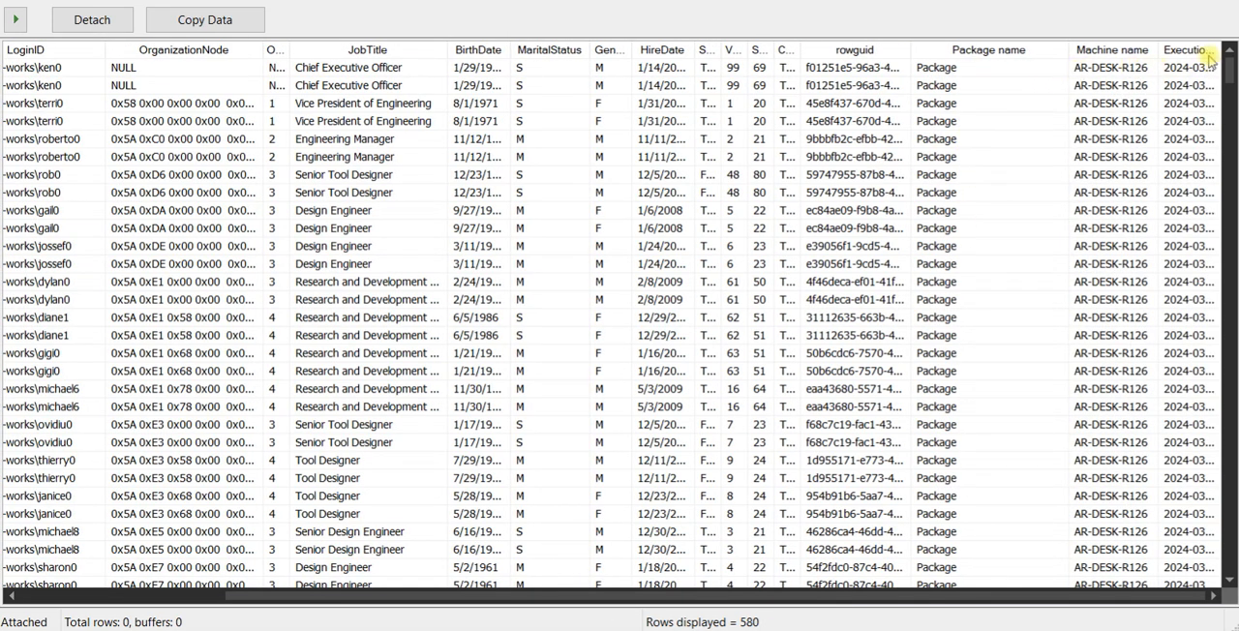
click(1131, 60)
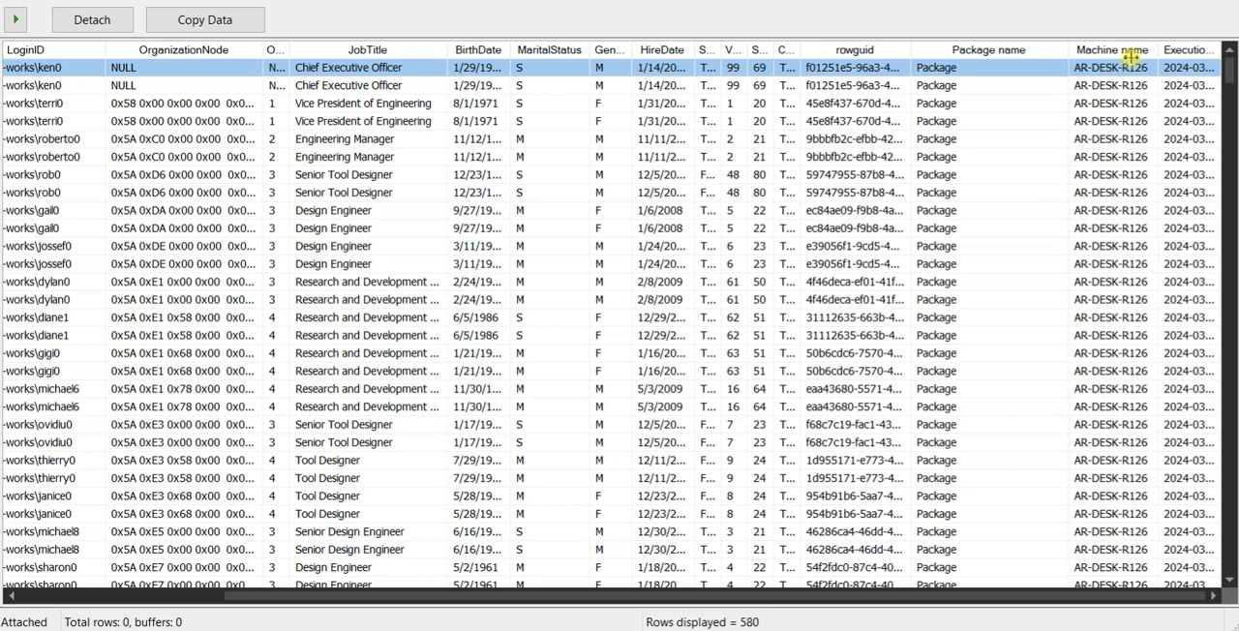
drag(1130, 58, 1030, 64)
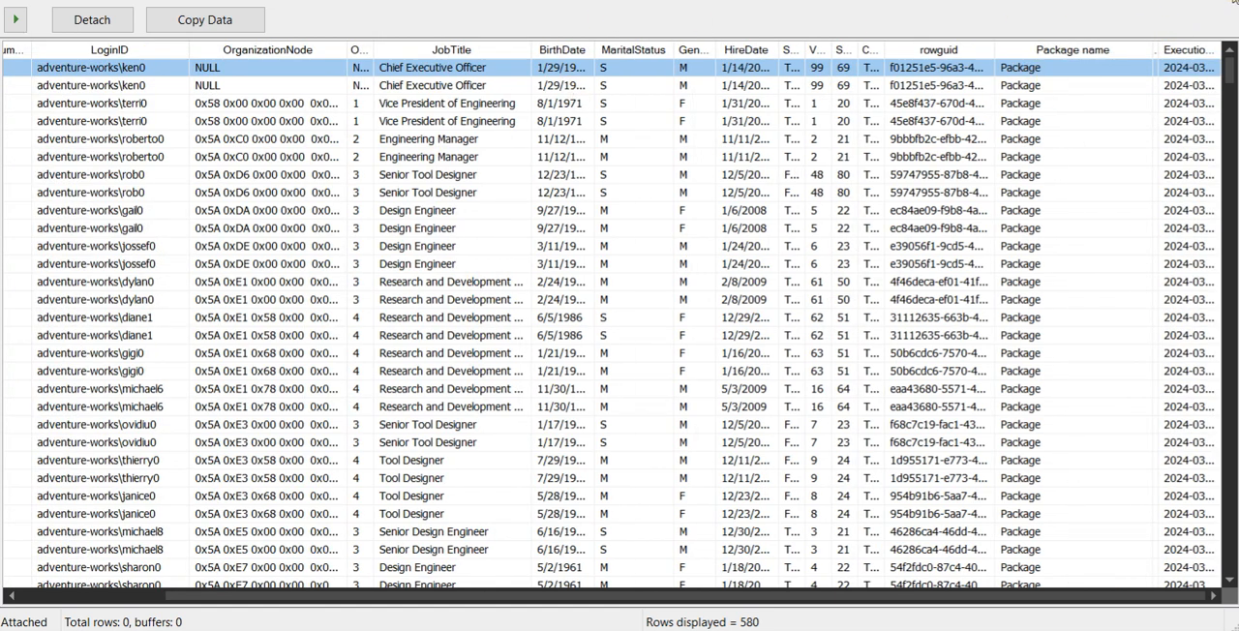
click(1233, 4)
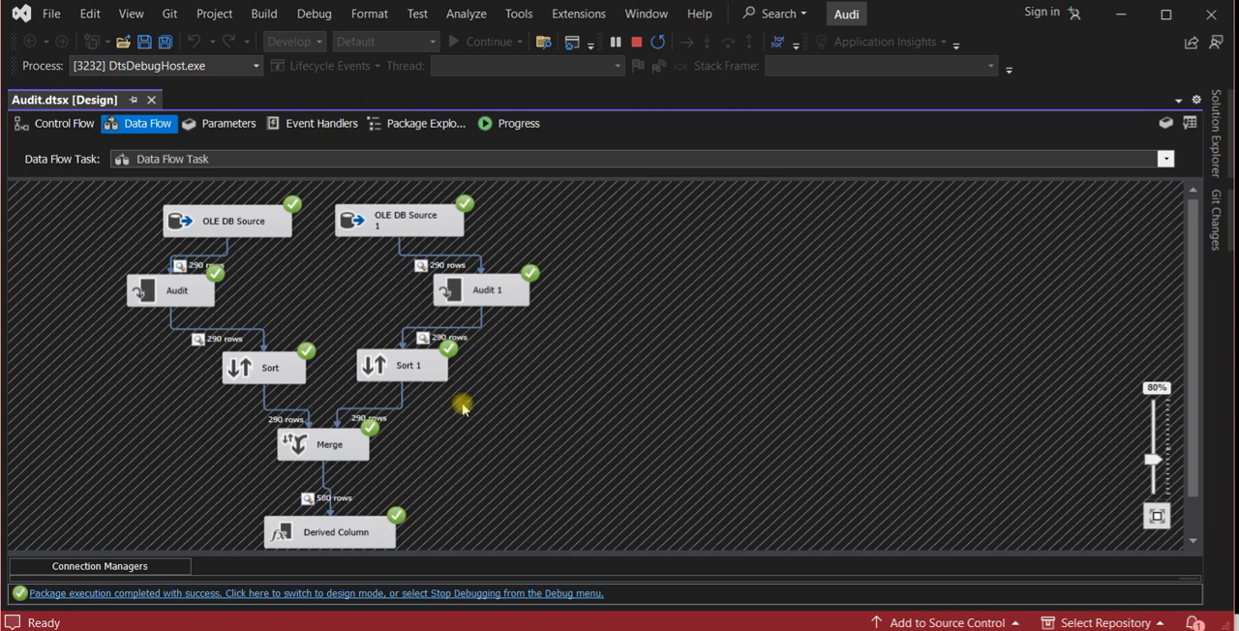